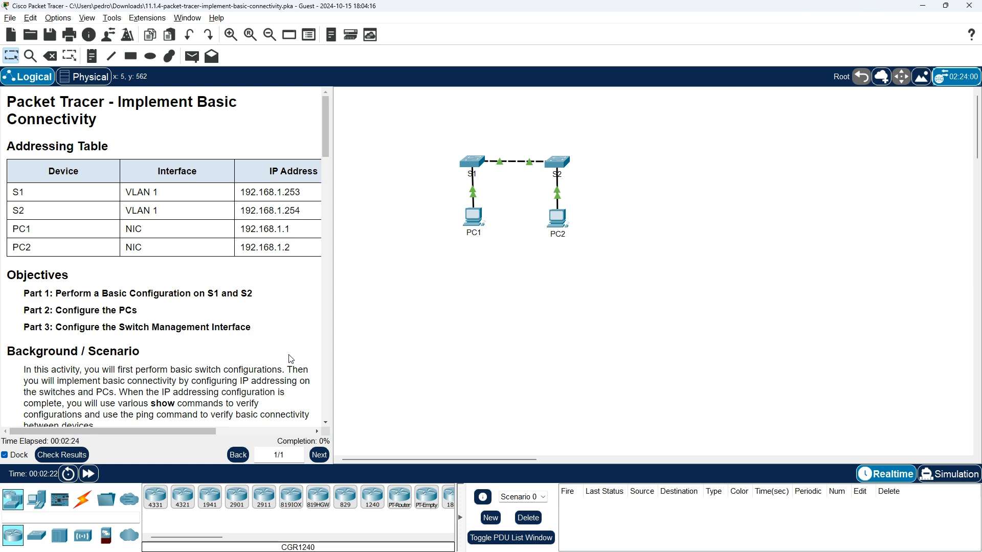
Switch from Packet Tracer to the browser showing the 11.1 Basic Switch Configuration course page.
key("alt+Tab")
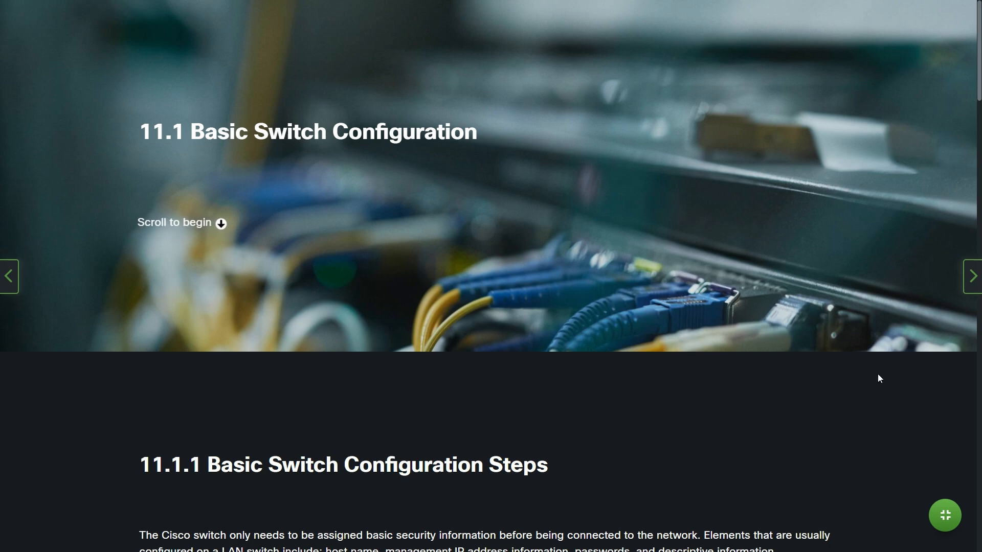
Scroll to the 11.1.1 Basic Switch Configuration Steps and highlight the example host name SW_Bldg_R-Room_216.
scroll(869, 376, "down", 4)
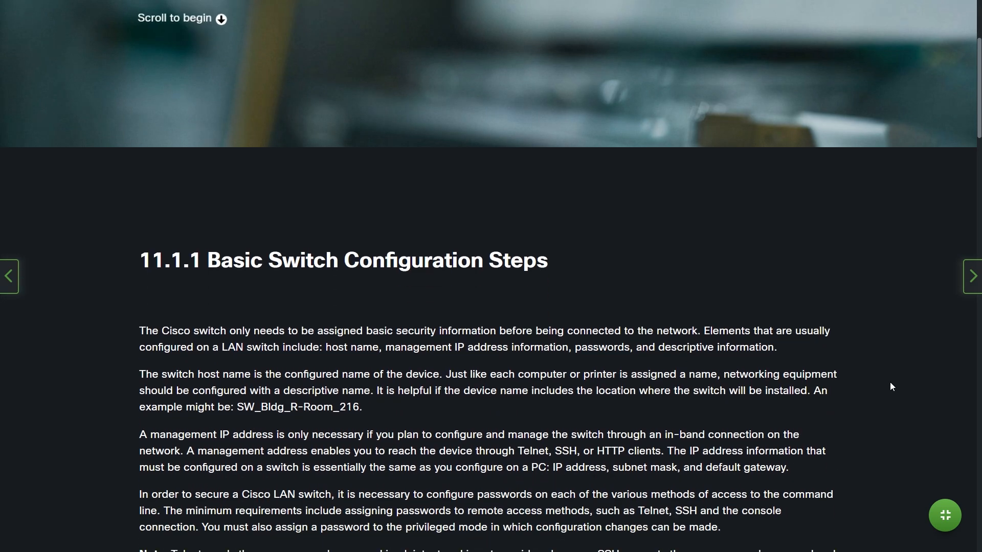
scroll(890, 386, "down", 3)
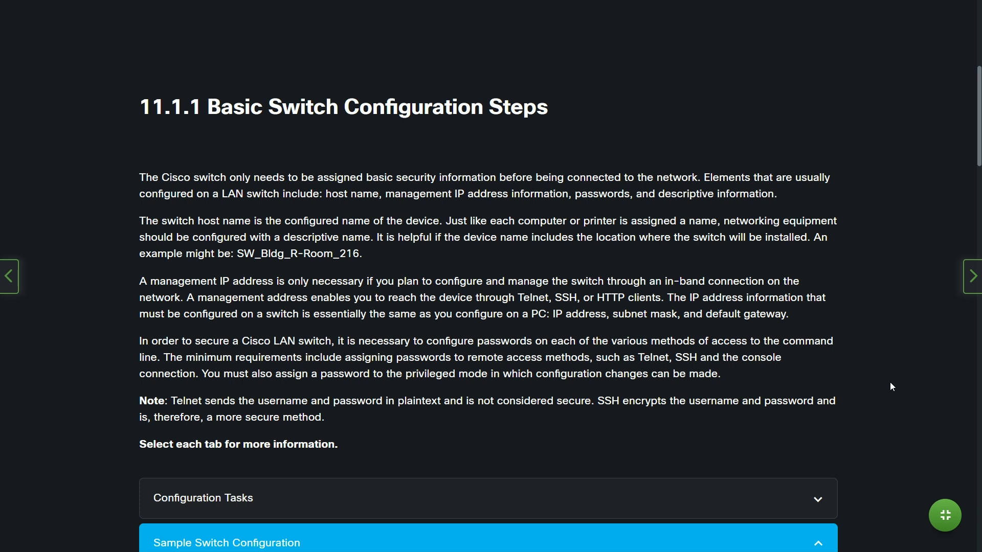
left_click_drag(237, 254, 376, 256)
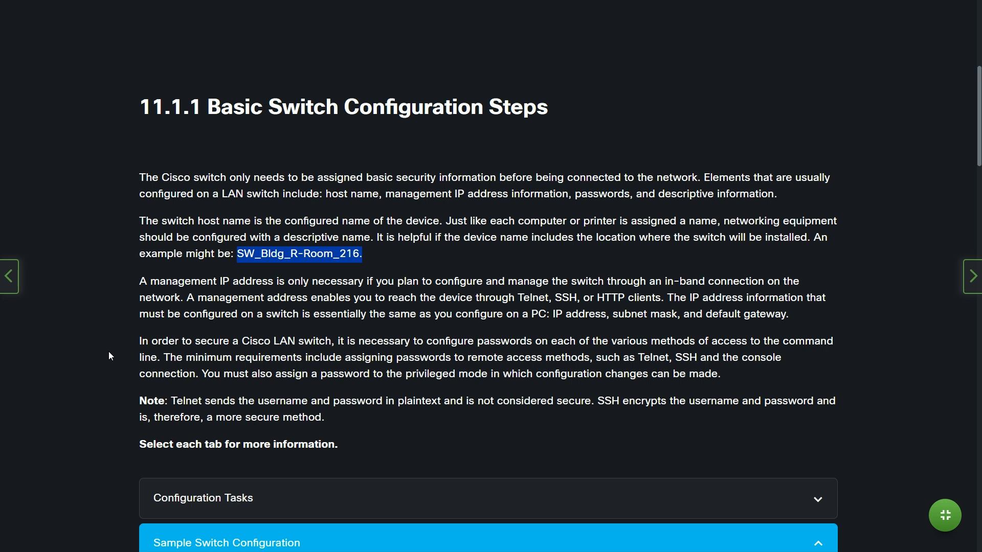
Scroll further down toward the Sample Switch Configuration code listing.
scroll(110, 356, "down", 2)
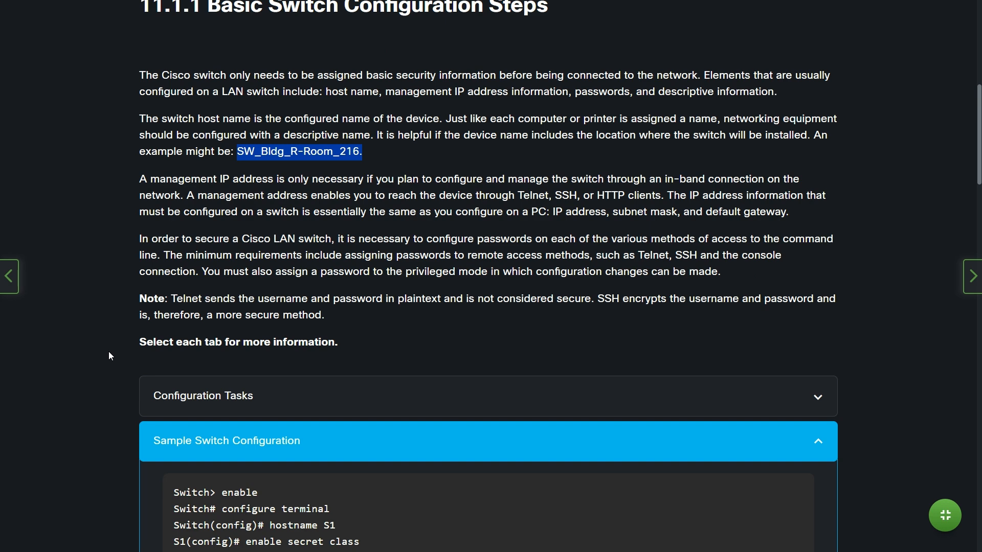
Expand the Configuration Tasks list and read through it.
scroll(108, 351, "down", 3)
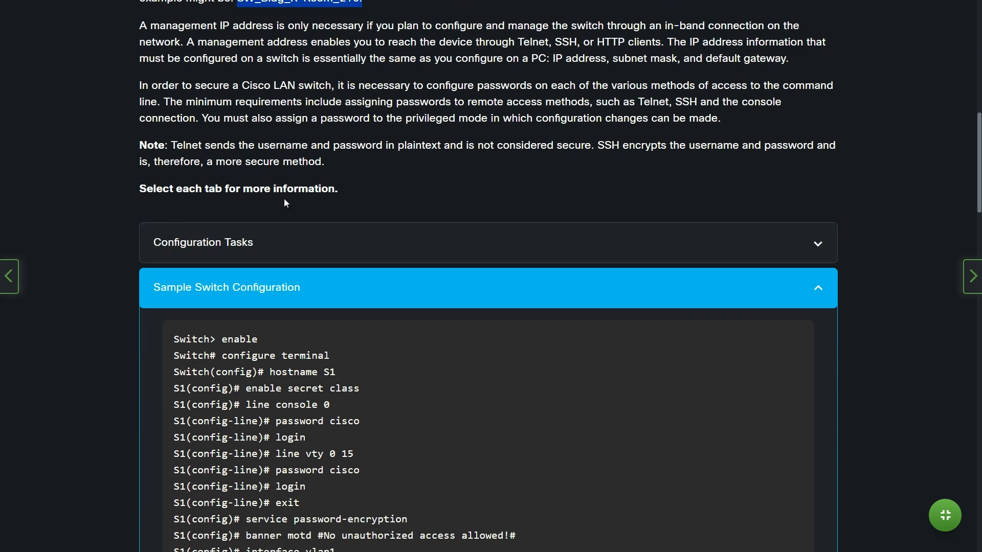
left_click(358, 241)
scroll(364, 239, "down", 2)
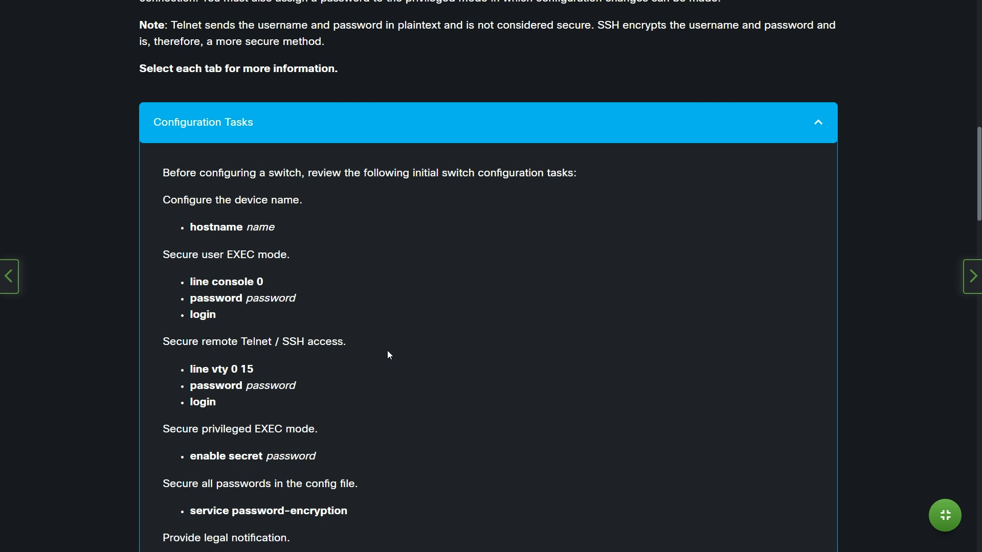
scroll(387, 354, "down", 2)
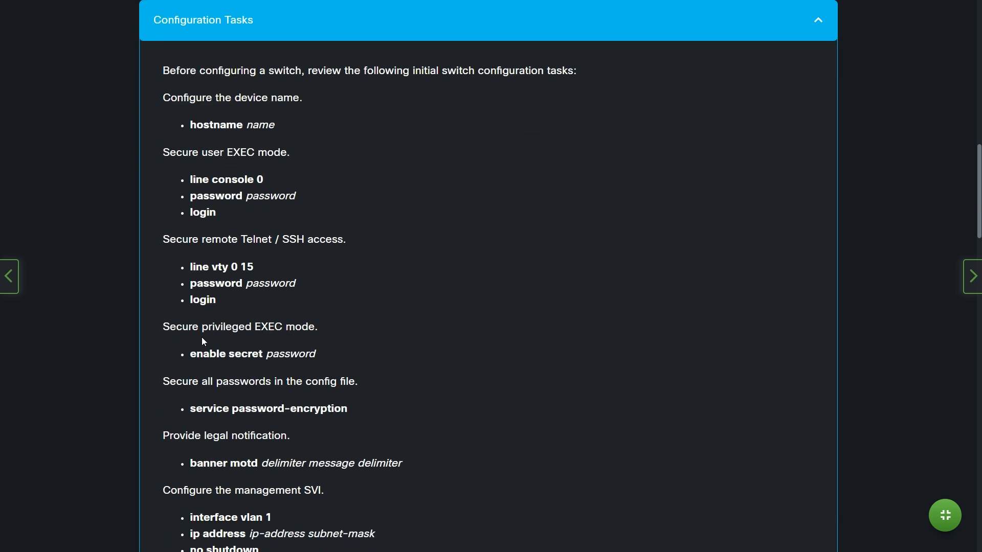
scroll(338, 337, "down", 1)
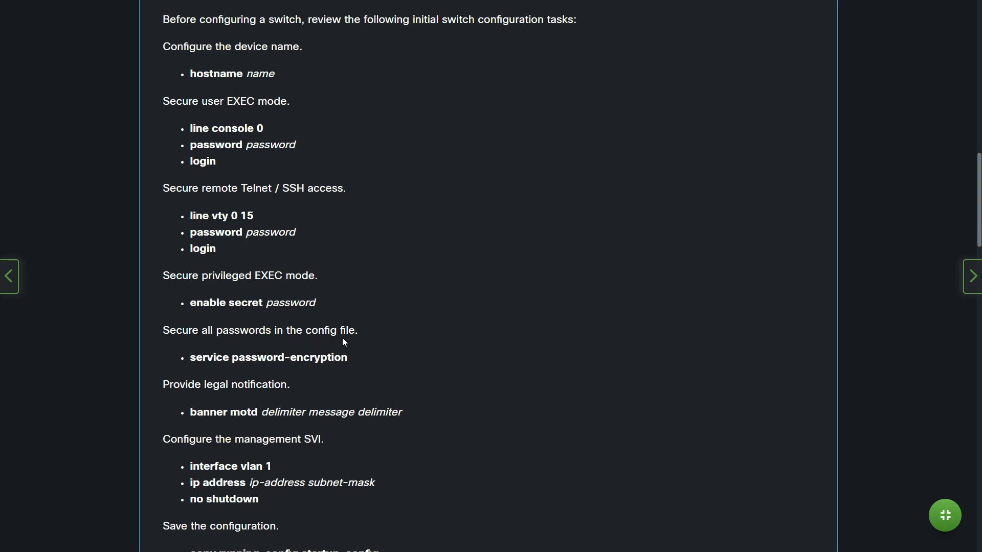
scroll(387, 354, "down", 1)
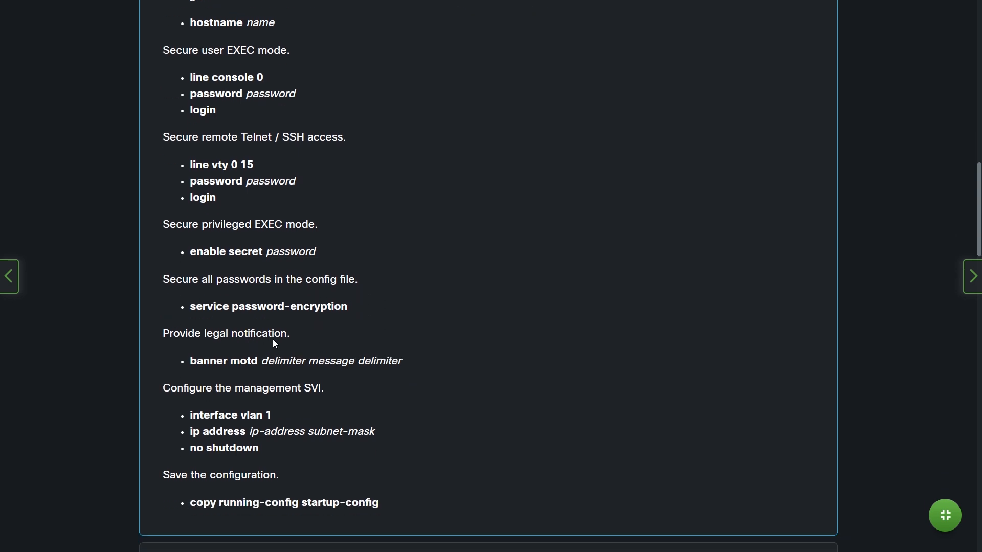
scroll(295, 339, "down", 2)
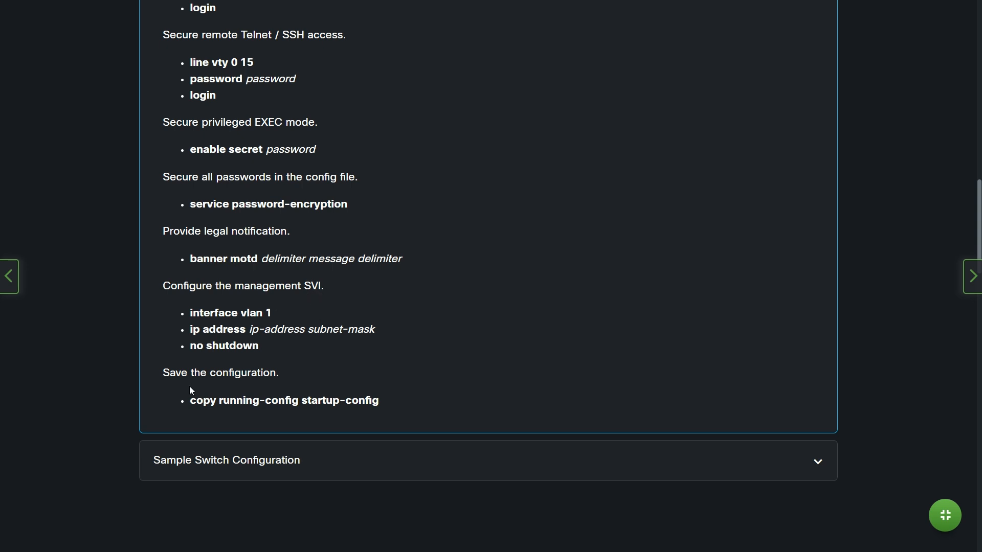
scroll(307, 383, "down", 3)
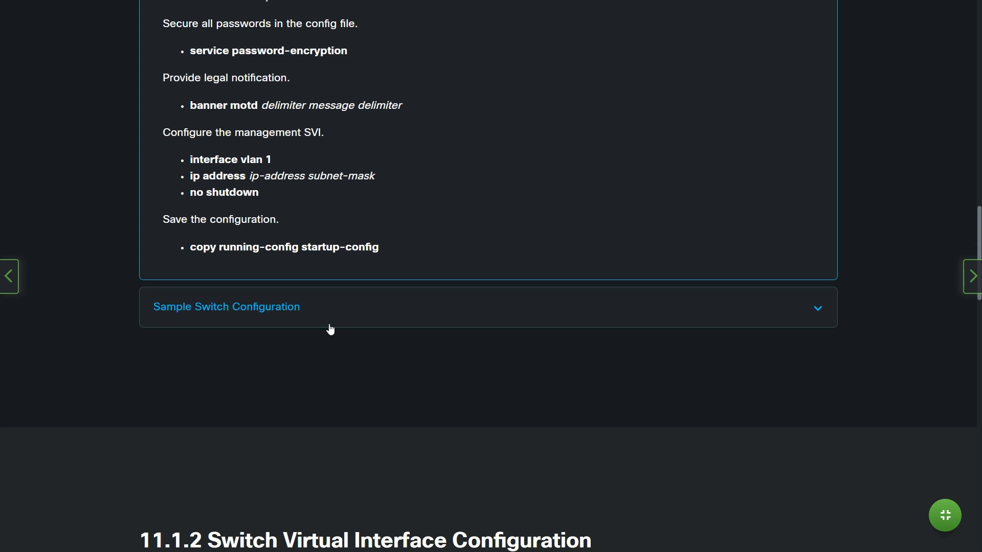
Expand the Sample Switch Configuration listing and continue down to section 11.1.2.
left_click(337, 323)
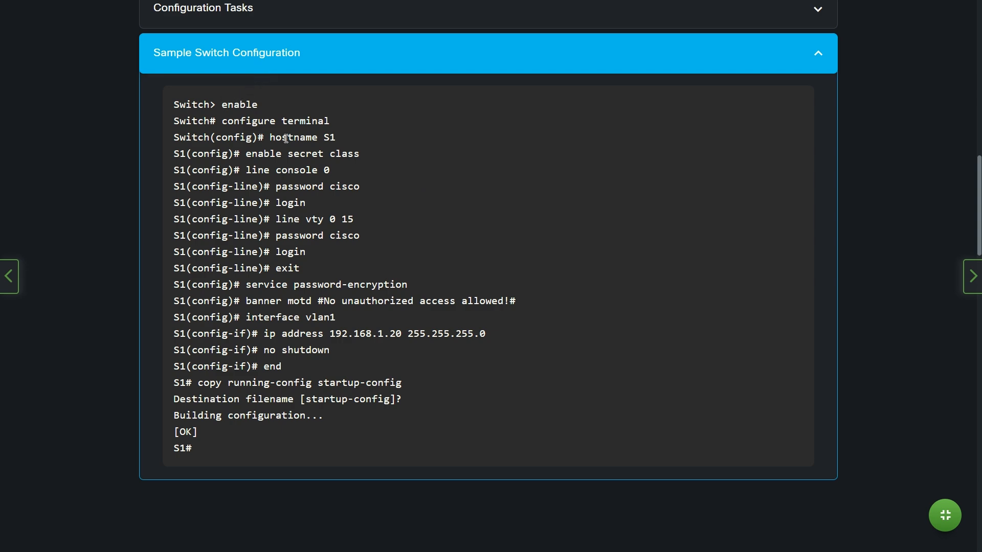
scroll(321, 329, "down", 5)
scroll(321, 336, "down", 5)
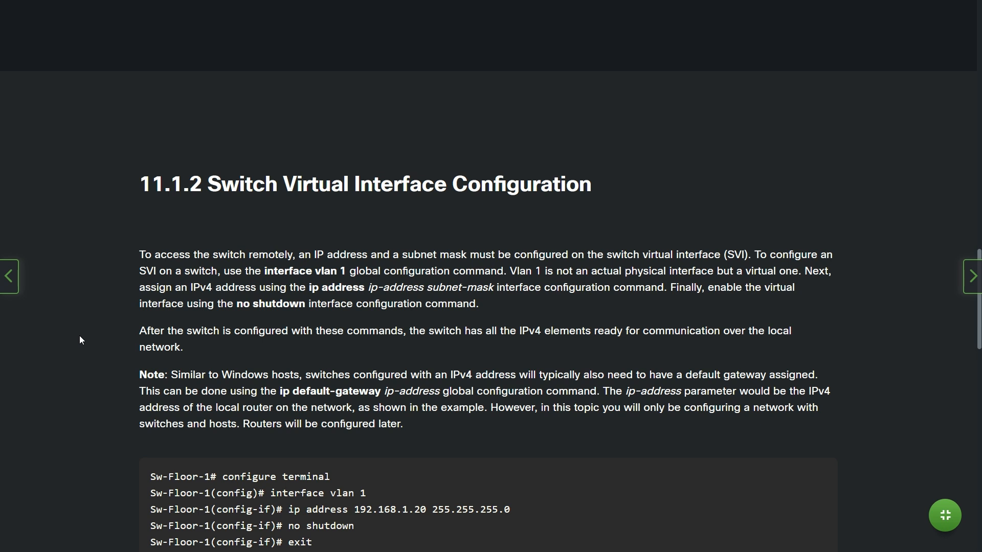
Bring the full Sw-Floor-1 SVI listing into view, down to ip default-gateway 192.168.1.1.
scroll(79, 337, "down", 2)
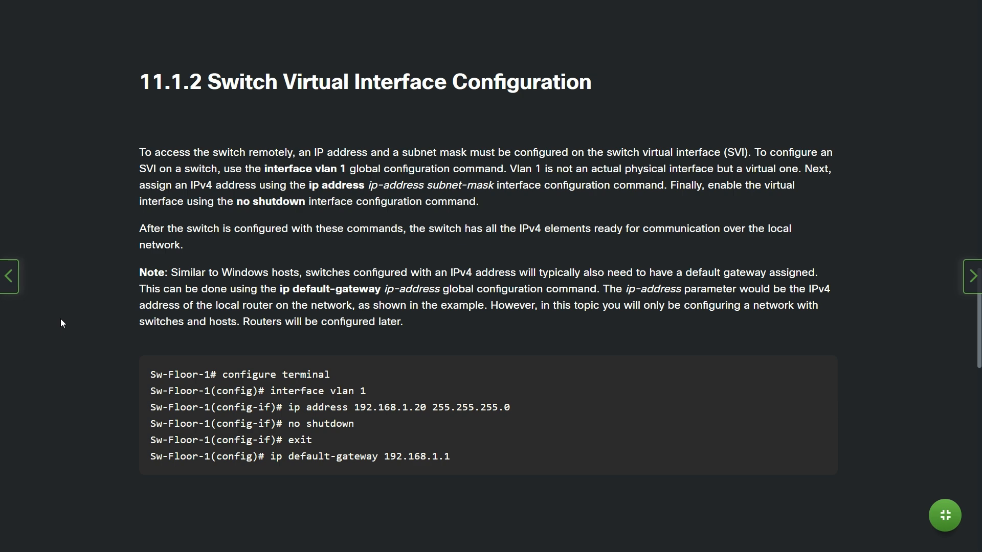
Scroll past the 11.1.3 Syntax Checker to the 11.1.4 Implement Basic Connectivity activity.
scroll(61, 319, "down", 3)
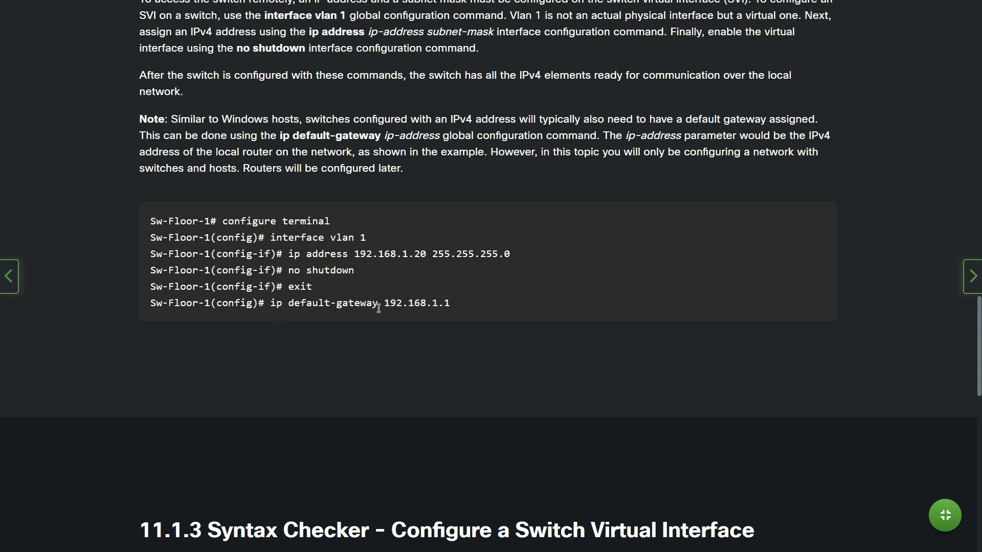
scroll(380, 308, "down", 4)
scroll(379, 308, "down", 14)
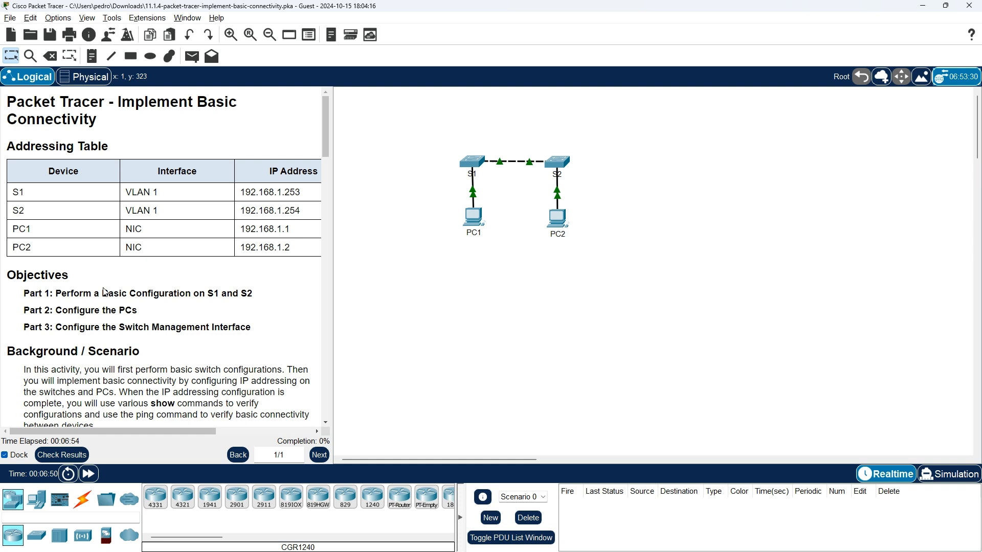
Widen the instructions panel to reveal the Subnet Mask column and read down to Part 1, Step 1.
left_click_drag(331, 278, 377, 274)
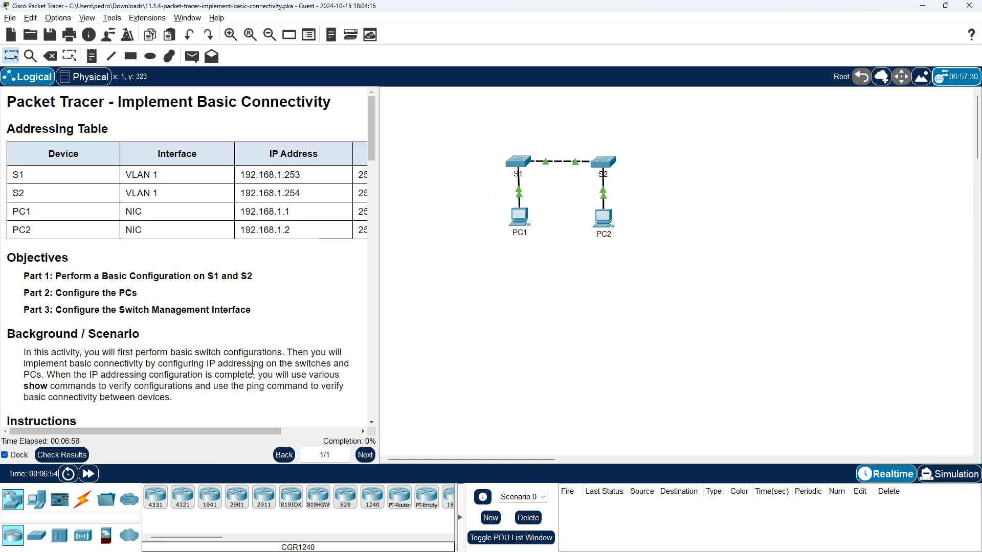
left_click_drag(378, 314, 498, 318)
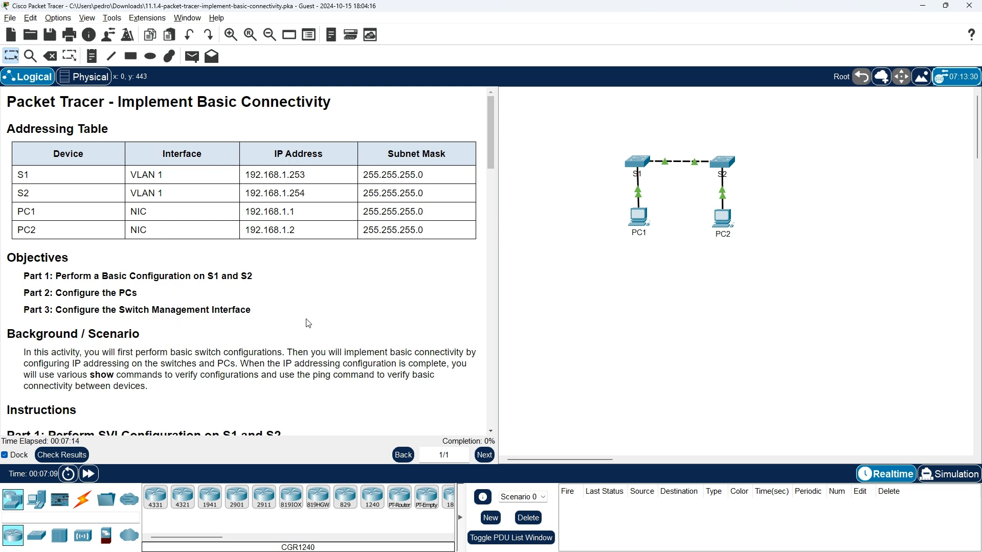
scroll(306, 323, "down", 1)
scroll(204, 358, "down", 1)
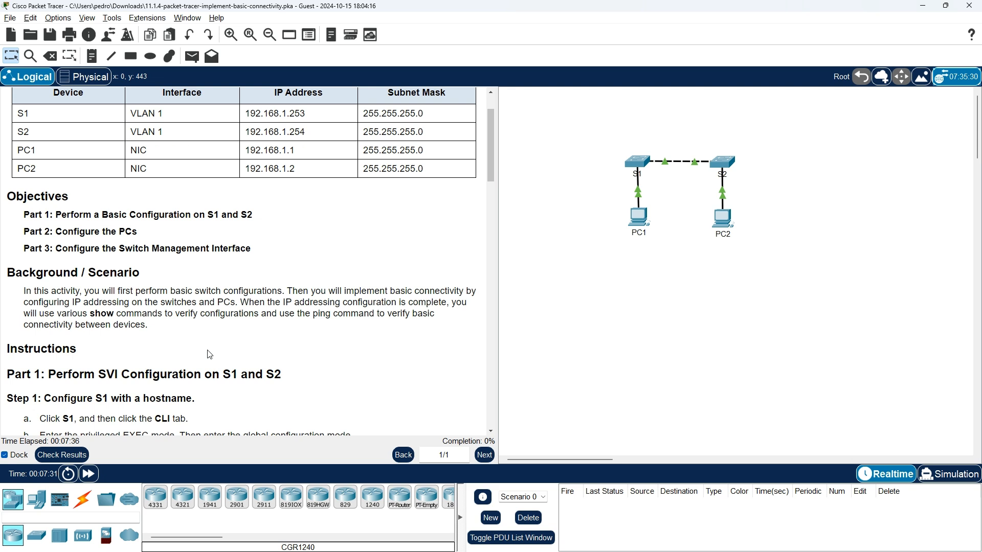
scroll(209, 354, "down", 2)
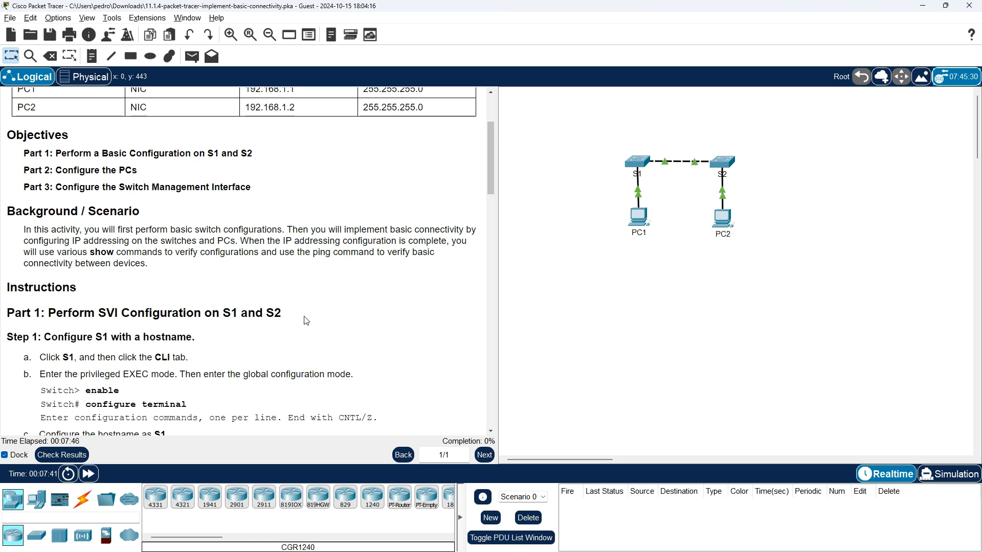
scroll(307, 321, "down", 1)
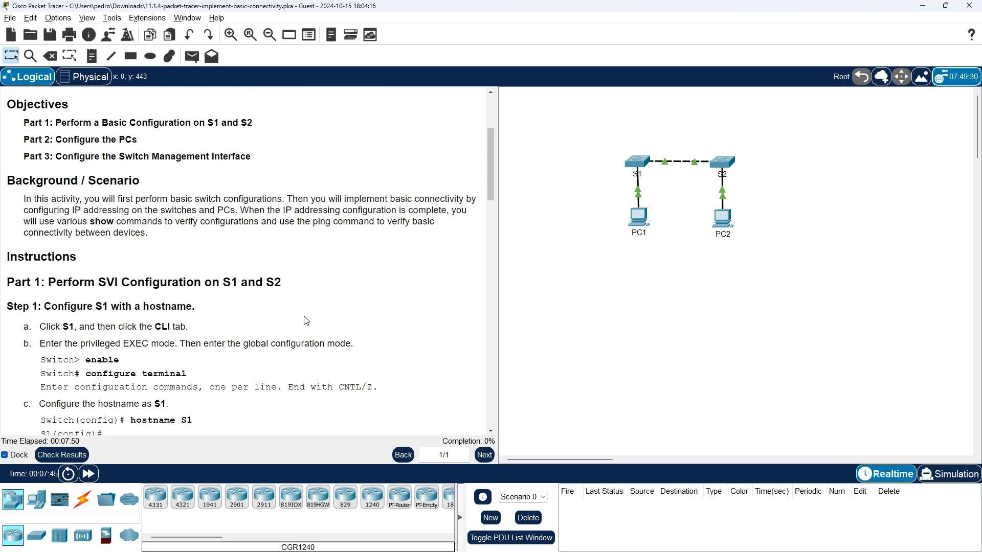
scroll(306, 321, "down", 2)
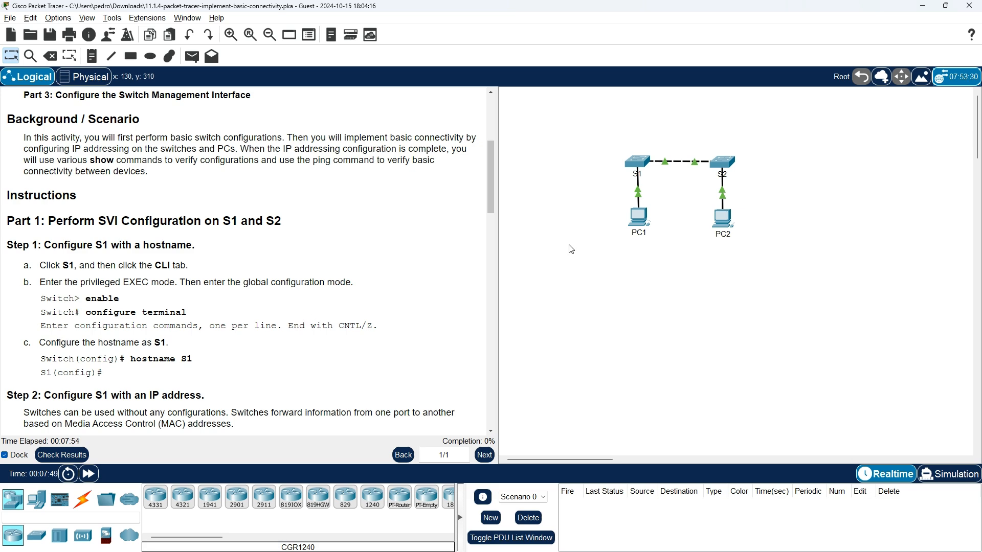
Open switch S1's CLI and enter privileged EXEC mode with enable.
left_click(641, 162)
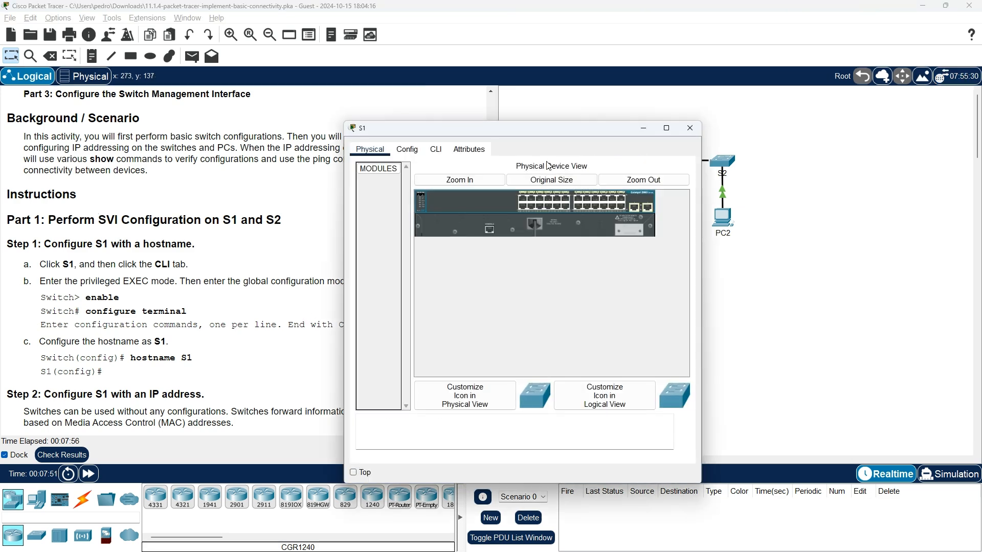
left_click(436, 150)
left_click_drag(475, 129, 539, 88)
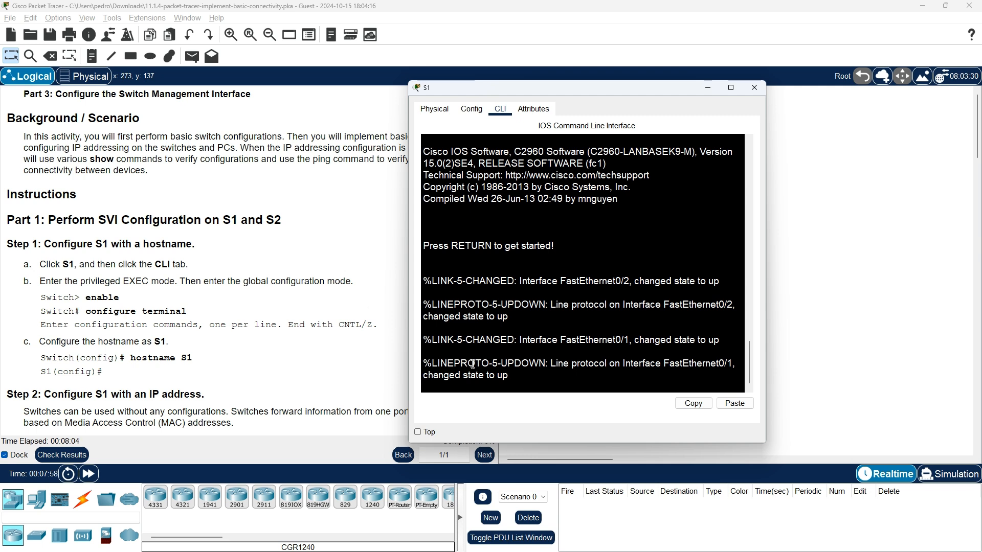
key("Return")
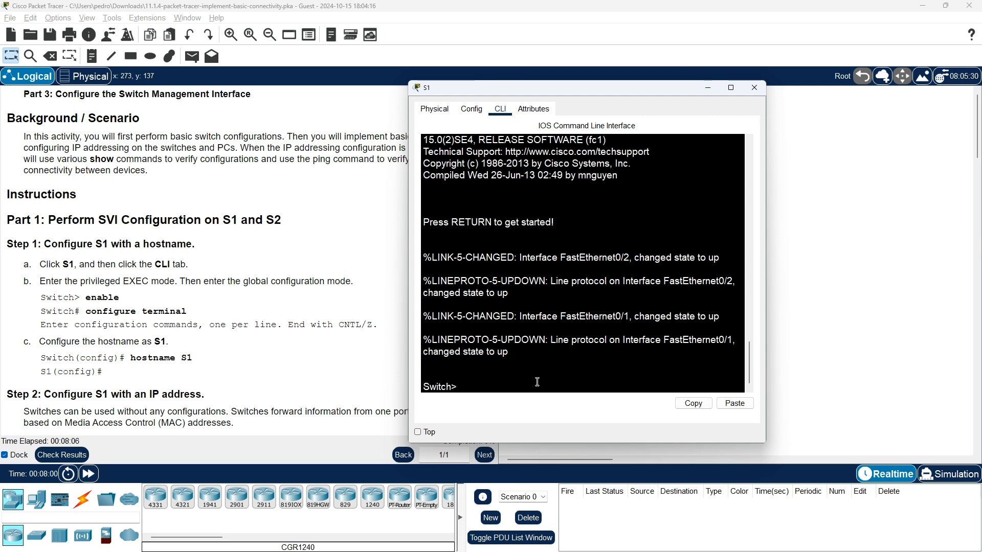
type("enable")
key("Return")
Enter global configuration mode with configure terminal and set the hostname to S1.
type("con")
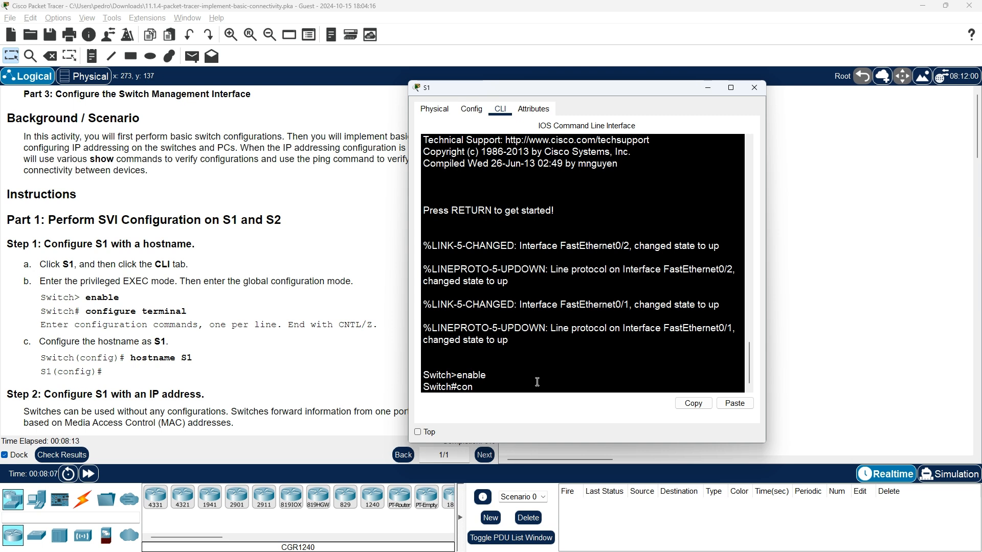
key("Tab")
type("fi")
key("Tab")
type("te")
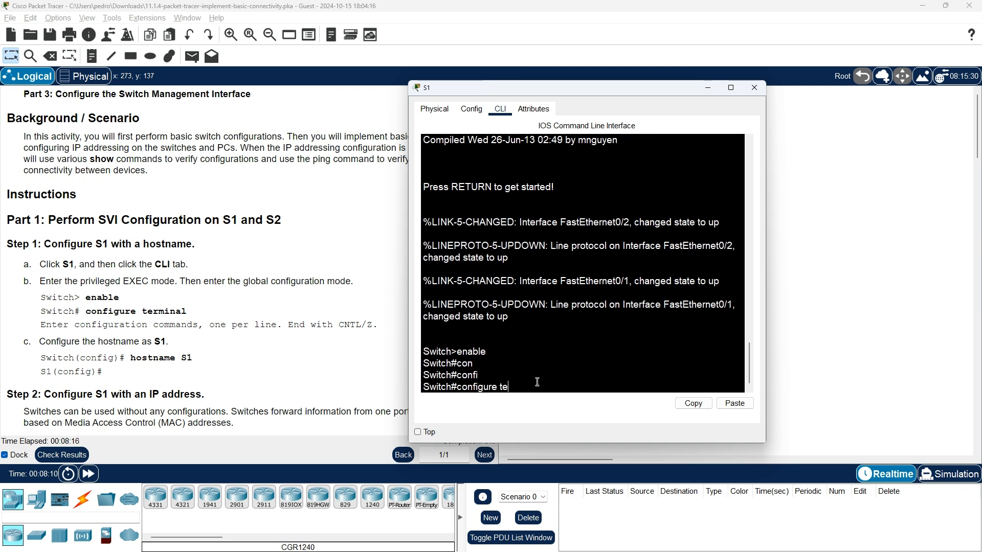
type("rminal")
key("Return")
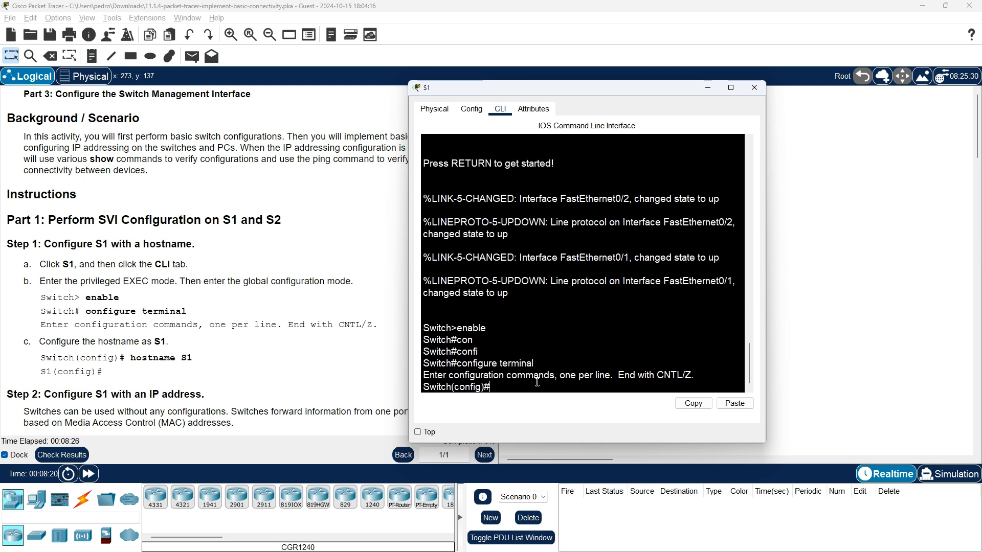
type("hostname S1")
key("Return")
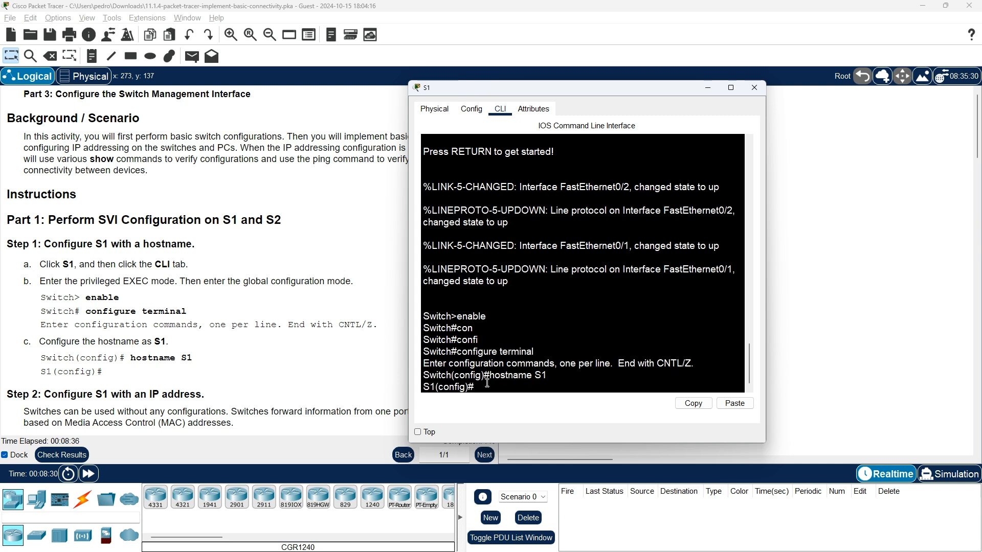
scroll(158, 321, "down", 2)
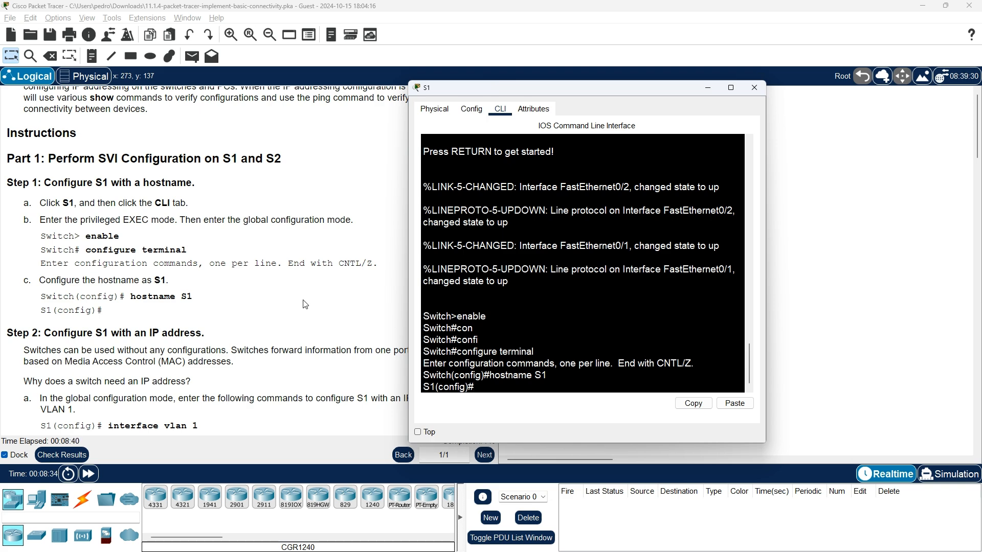
Move the S1 console window right and scroll the instructions to Step 2's VLAN 1 addressing.
scroll(304, 304, "down", 2)
left_click_drag(513, 91, 593, 85)
scroll(229, 254, "down", 1)
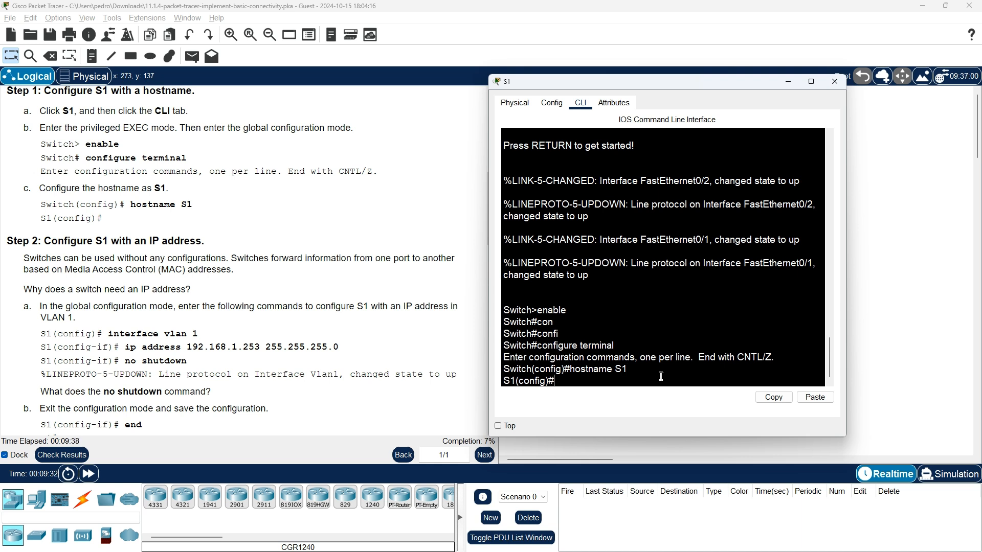
Configure interface vlan 1 on S1 with IP address 192.168.1.253 and mask 255.255.255.0.
type("int")
key("Tab")
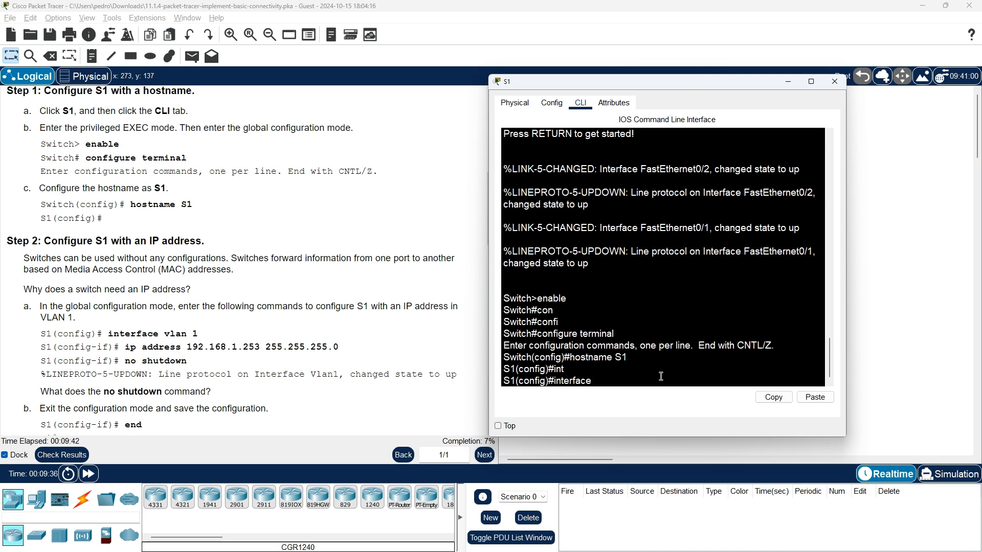
type("vlan 1")
key("Return")
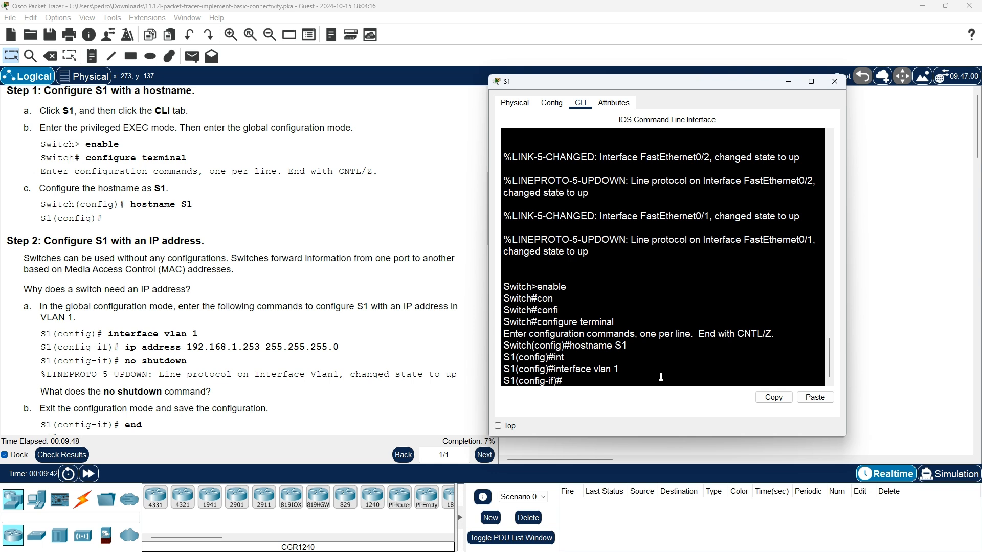
type("ip address 1")
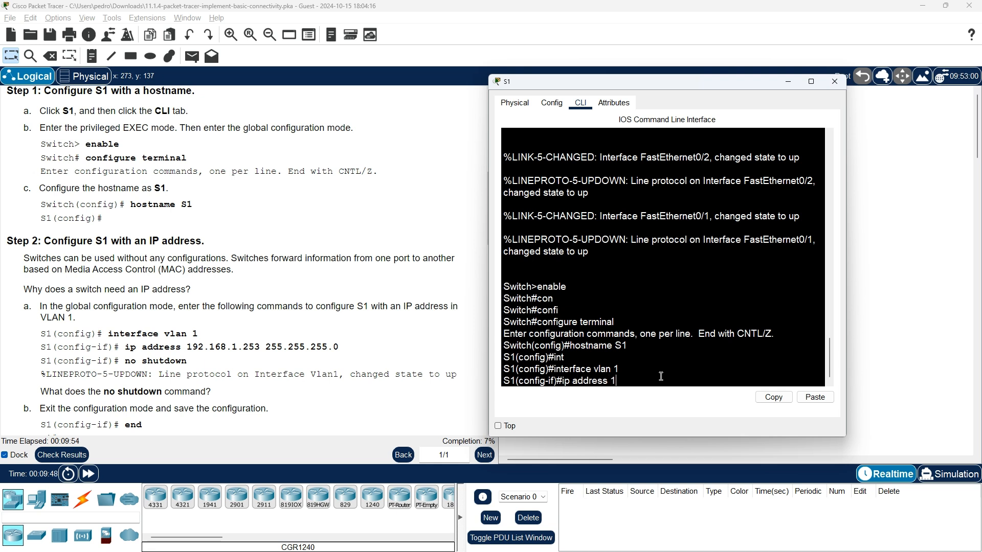
type("92.168.1.253 255.5")
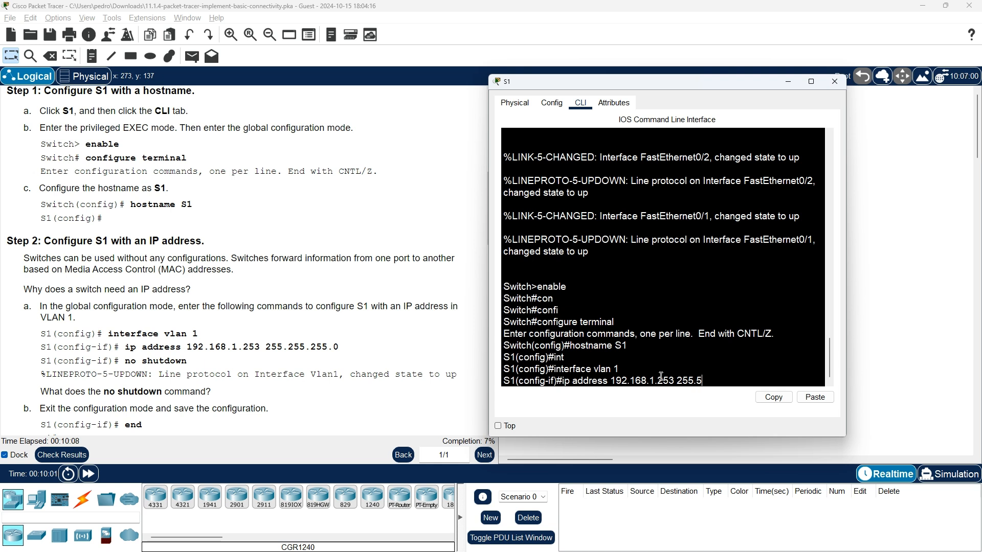
key("BackSpace")
type("255.255.0")
key("Return")
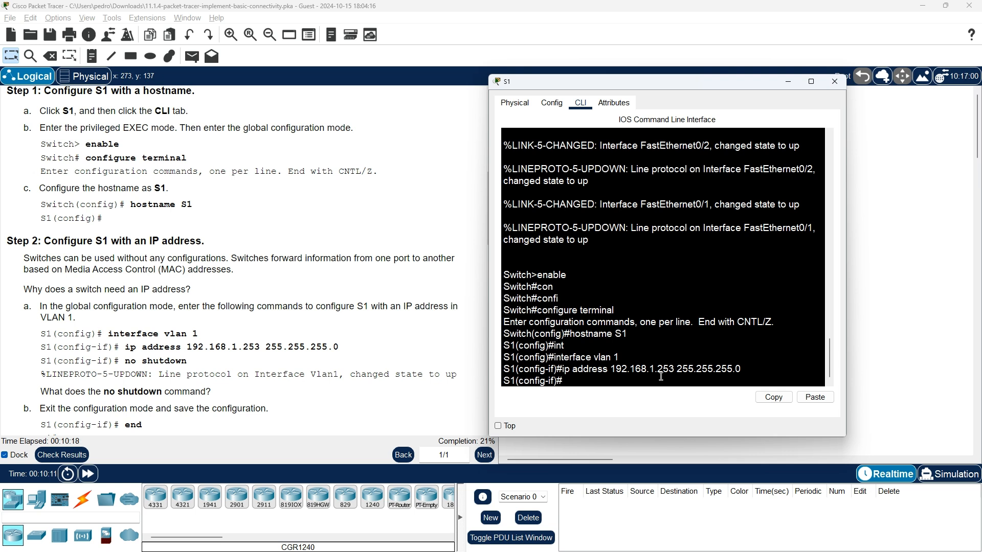
Bring S1's VLAN 1 interface up with no shutdown.
type("no shut")
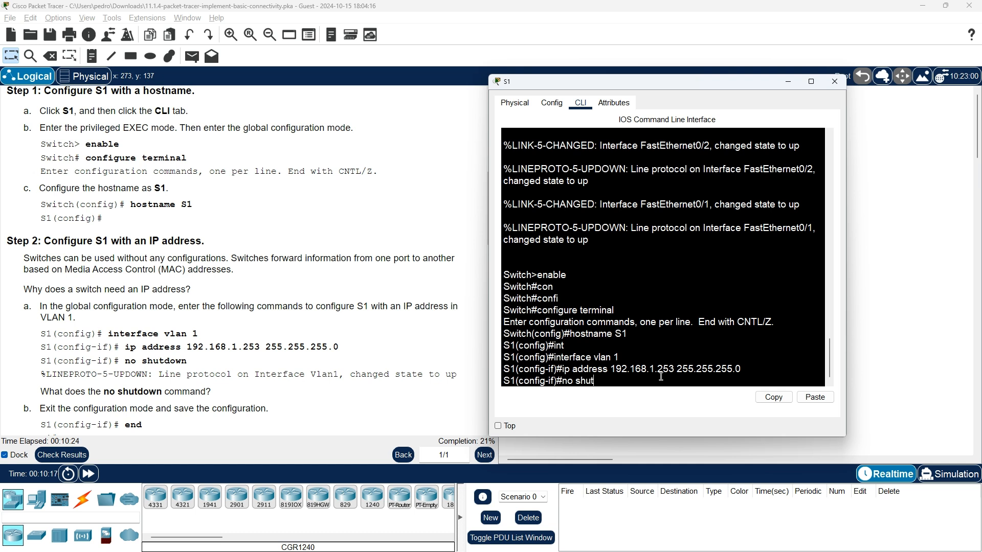
type("down")
key("Return")
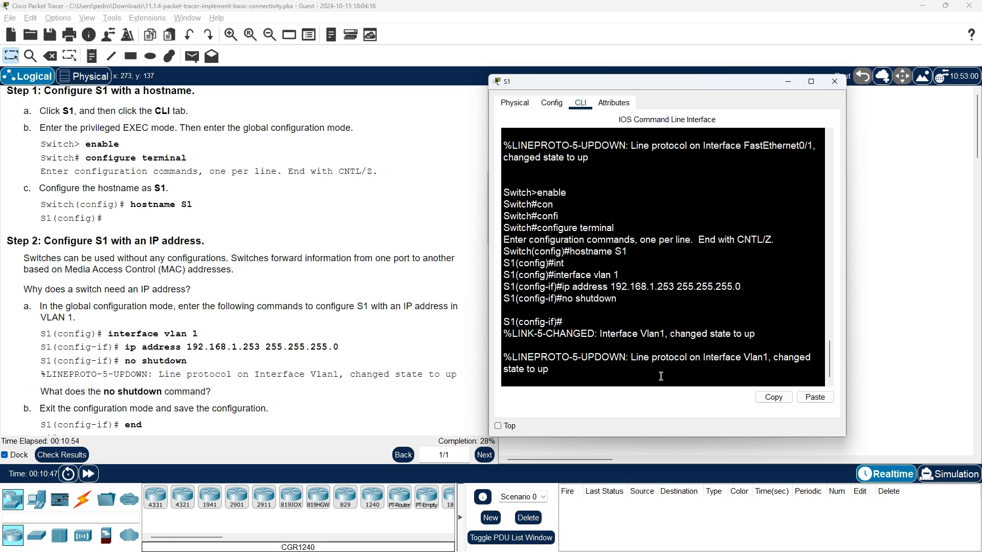
Confirm S1's Vlan1 comes up and scroll the instructions to Step 2b–c.
scroll(306, 332, "down", 1)
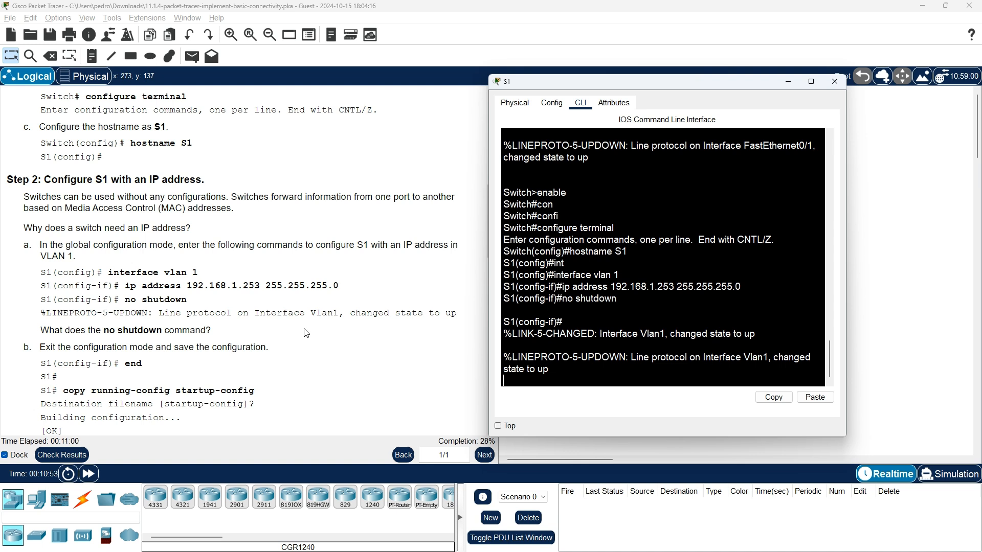
scroll(306, 333, "down", 1)
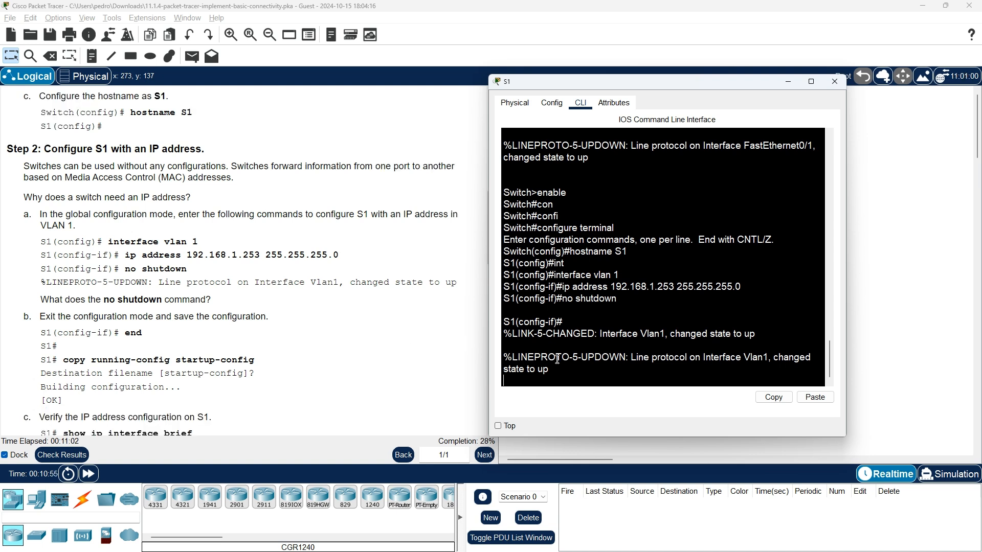
key("Return")
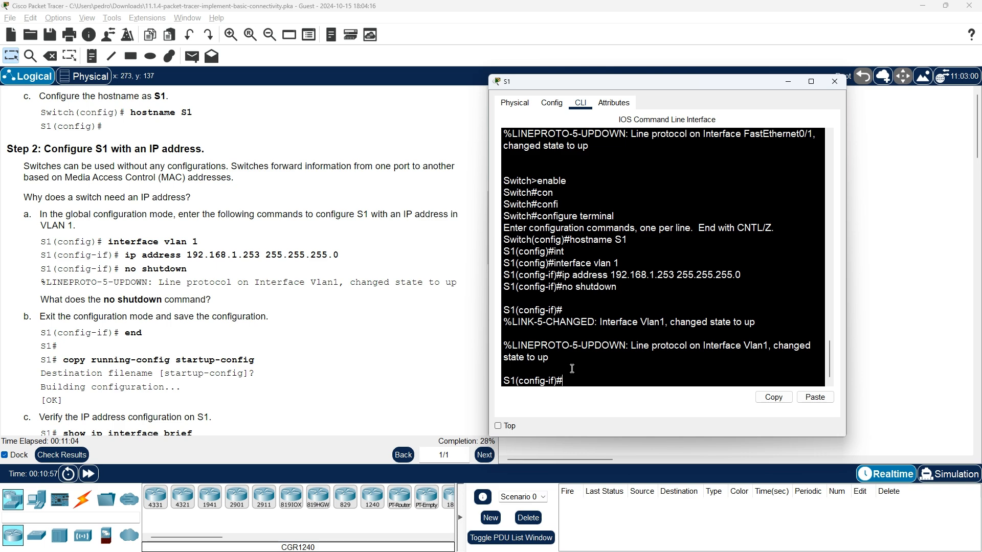
Exit to privileged mode with end and save S1's running-config to startup-config.
type("end")
key("Return")
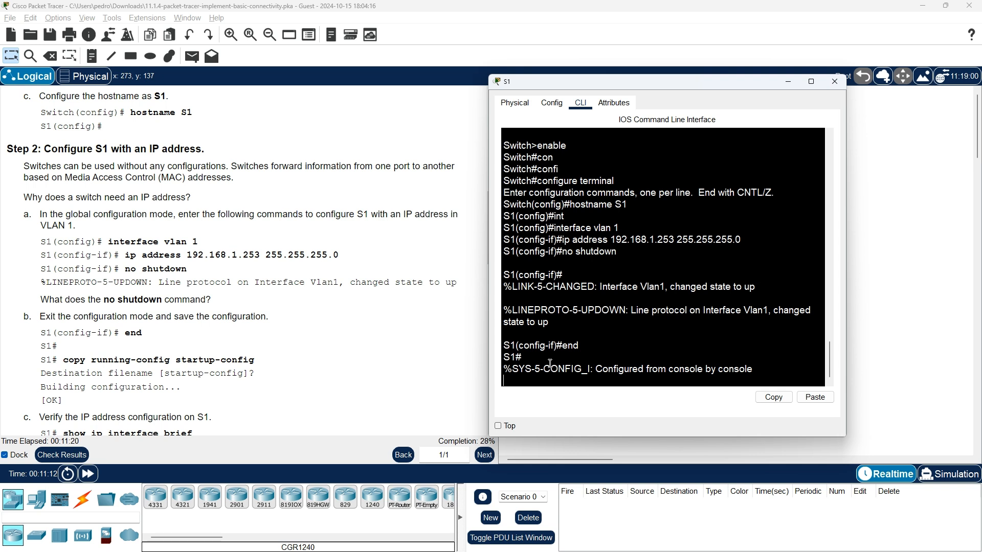
type("copy")
key("BackSpace")
key("BackSpace")
key("BackSpace")
key("BackSpace")
key("BackSpace")
key("Return")
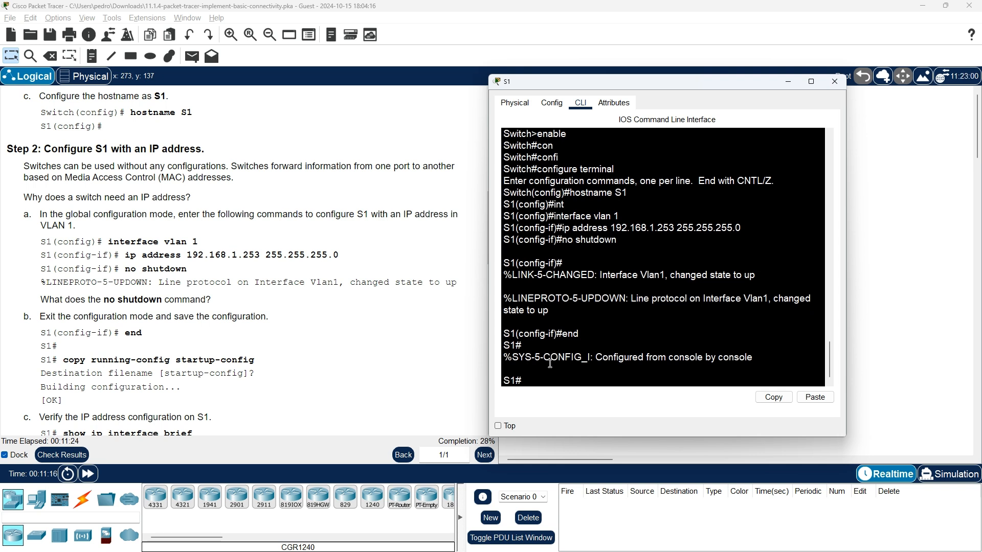
type("copy runn")
key("Tab")
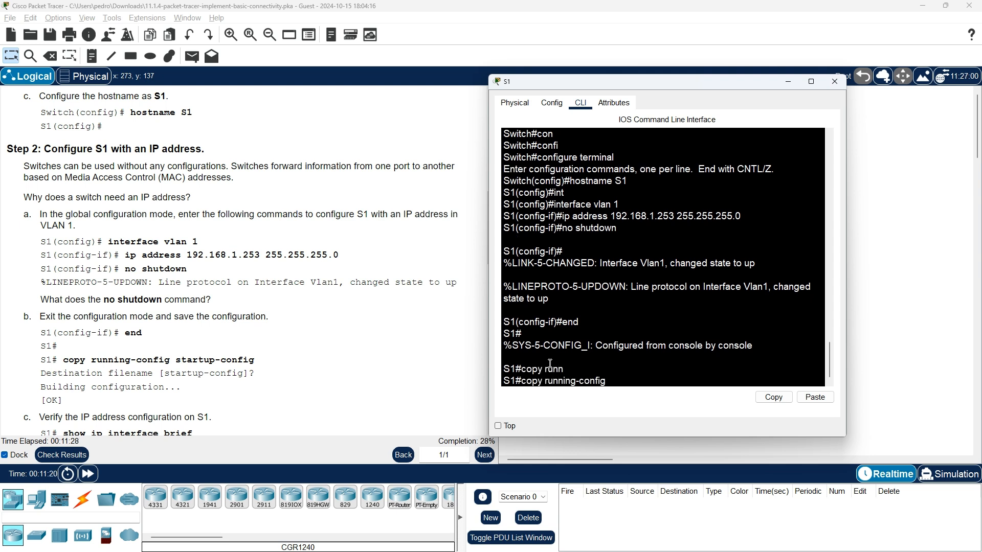
type("sta")
key("Tab")
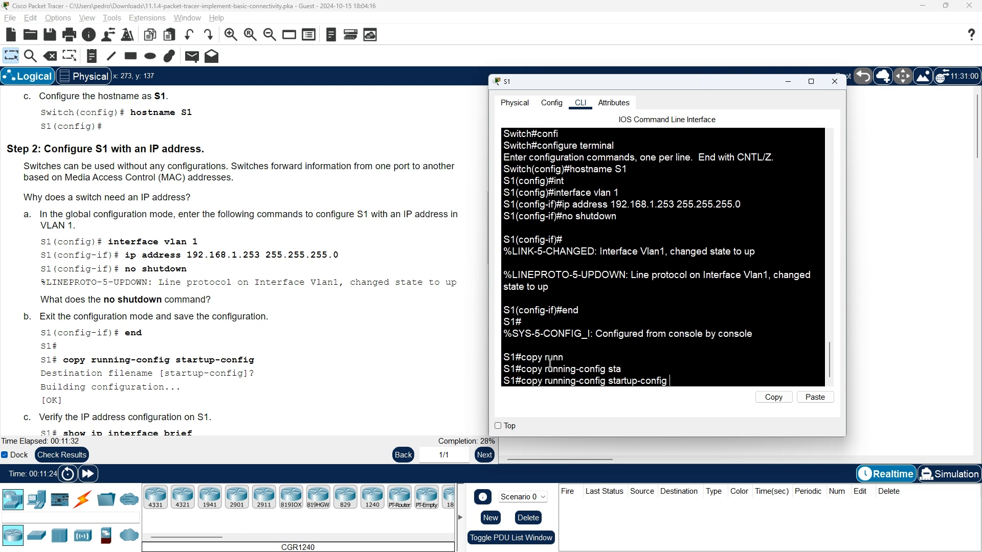
key("Return")
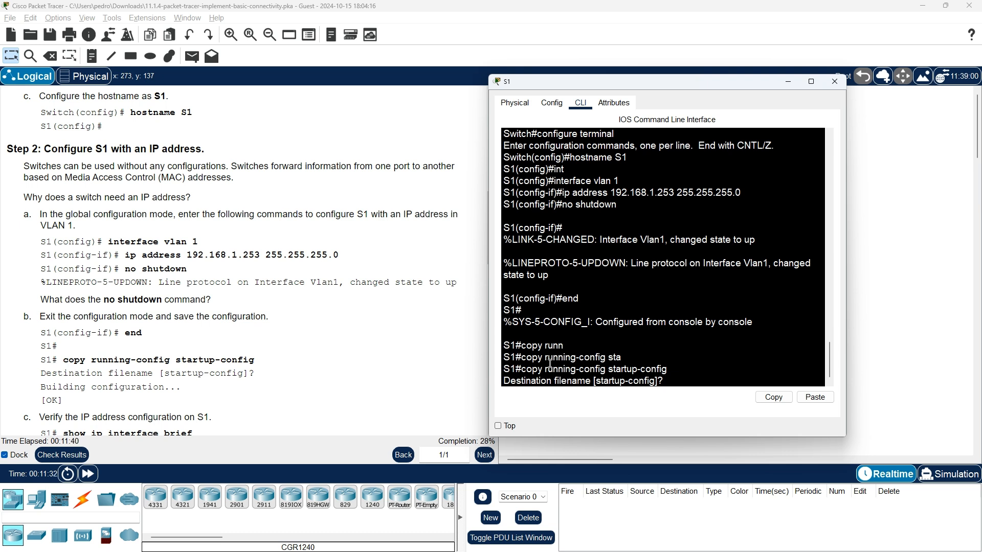
key("Return")
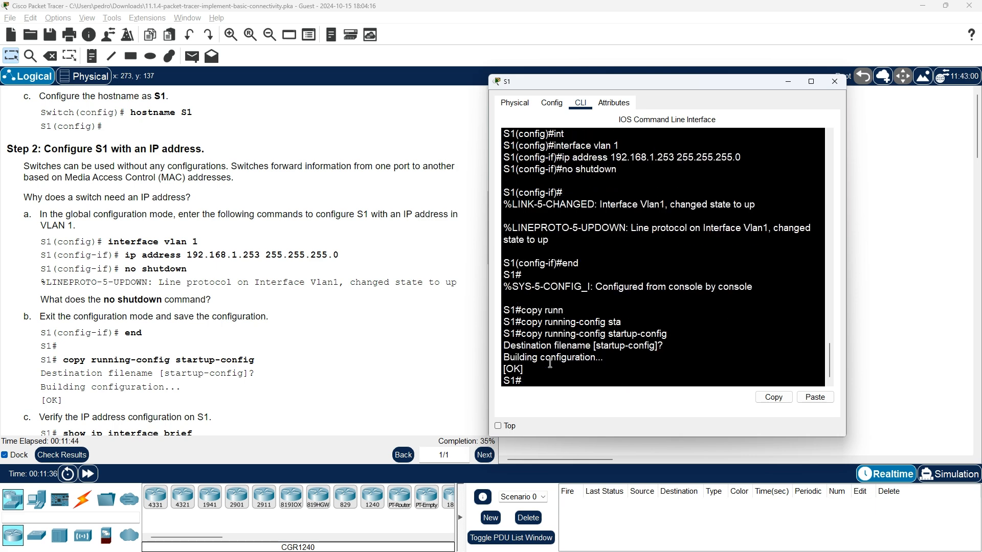
scroll(249, 326, "down", 3)
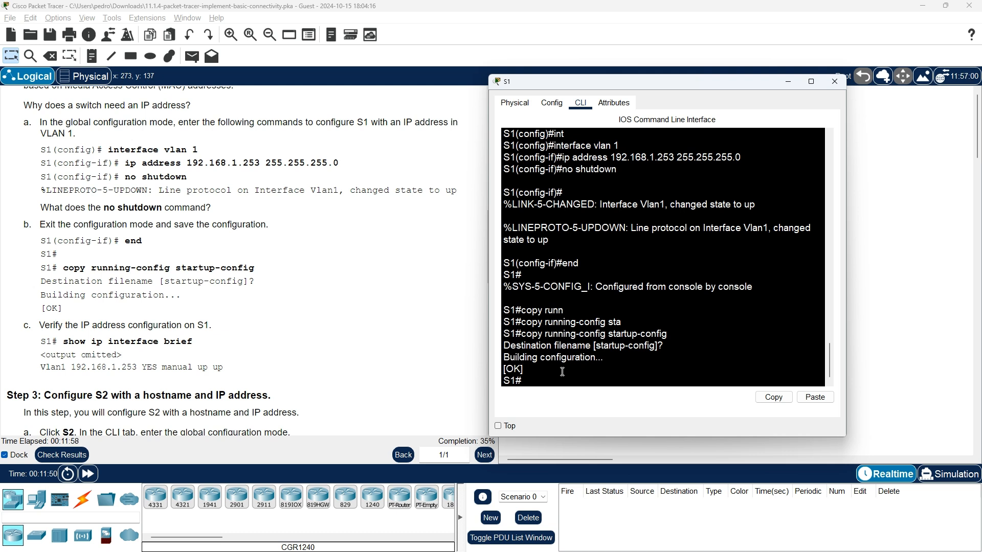
Run show ip interface brief on S1 and page through the interface list.
type("shq")
key("BackSpace")
key("Tab")
type("in")
key("BackSpace")
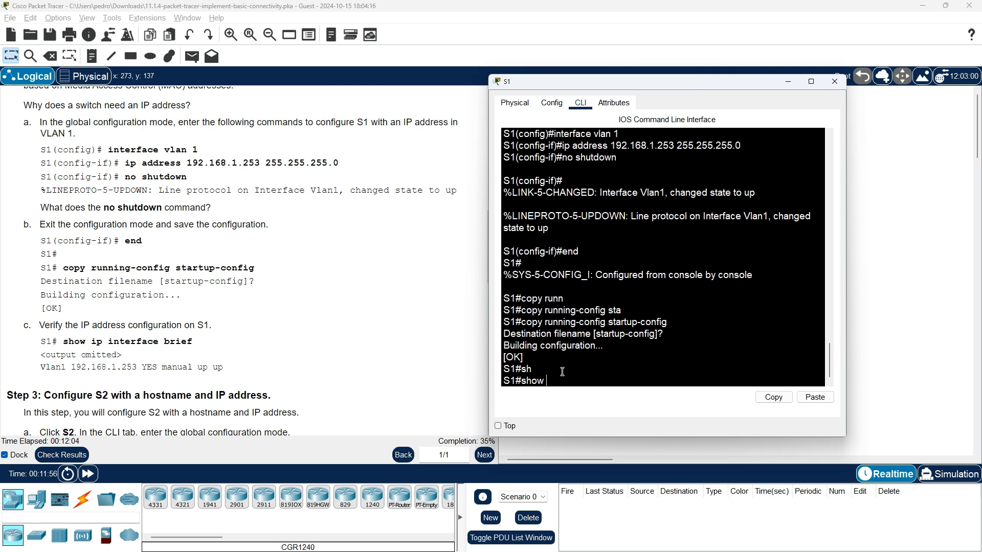
type("ip inte")
key("Tab")
type("b")
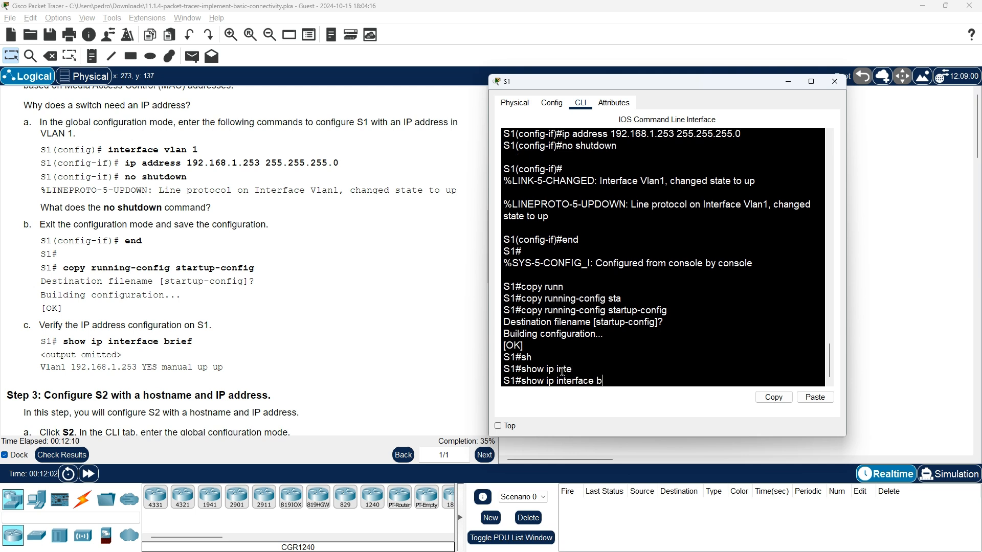
type("rief")
key("Return")
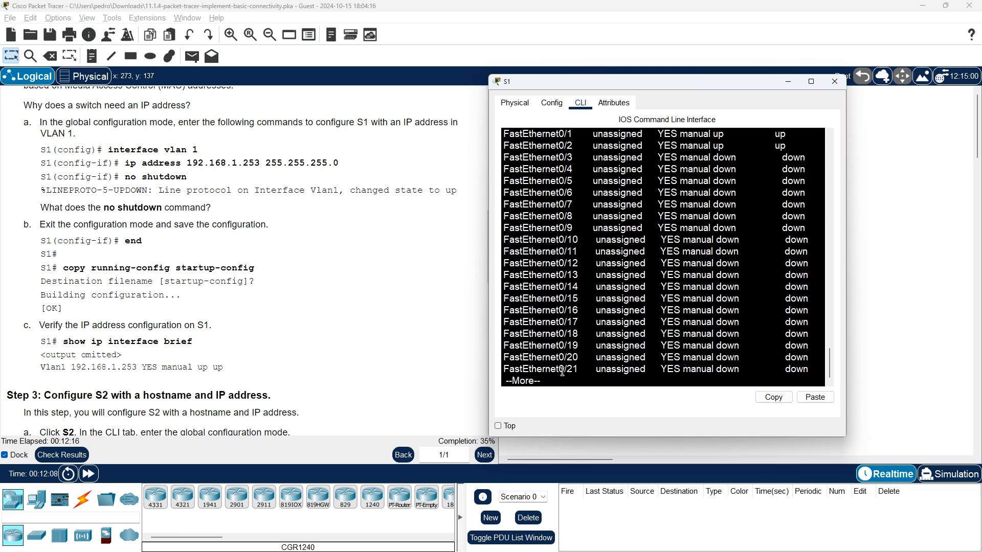
scroll(680, 334, "up", 5)
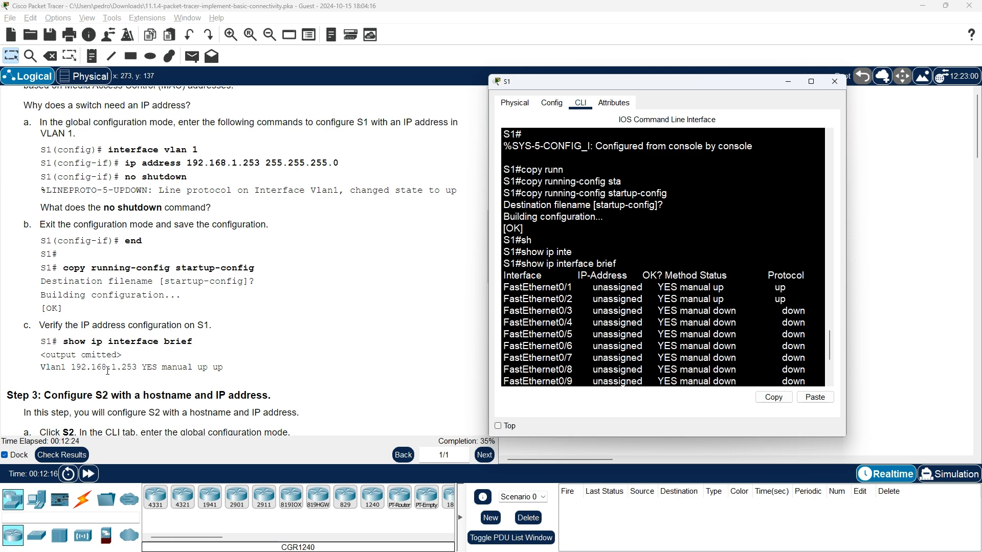
scroll(565, 331, "down", 4)
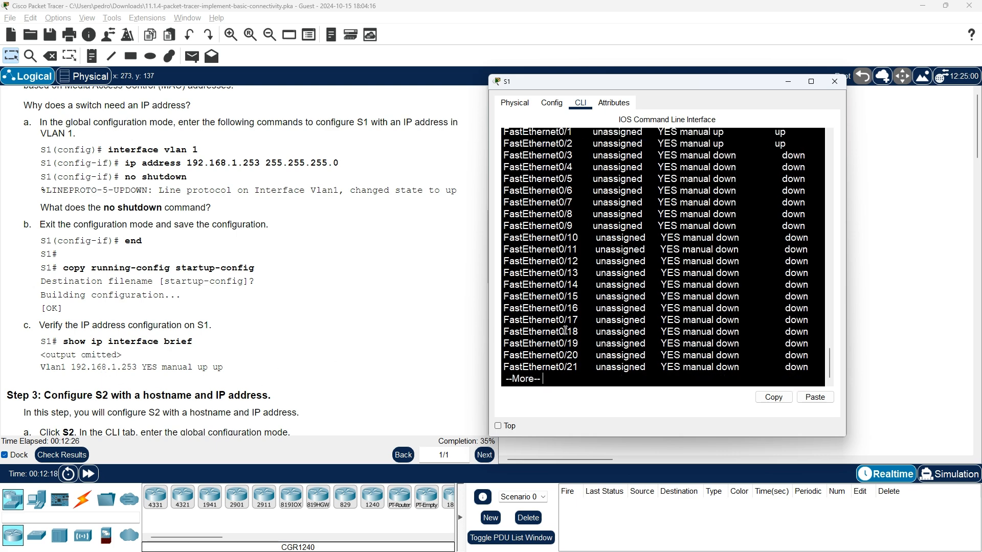
key("Return")
key("Return")
key("Return")
key("Return")
key("Return")
key("Return")
key("Return")
key("Return")
key("Return")
key("Return")
key("Return")
key("Return")
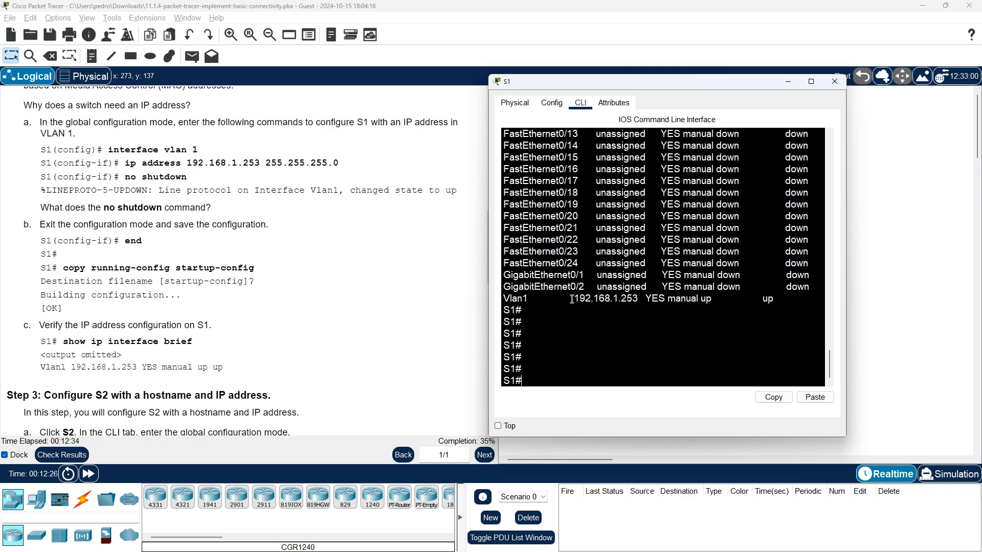
Highlight Vlan1's 192.168.1.253 address, then widen S1's console to fit the listing.
left_click_drag(572, 299, 632, 300)
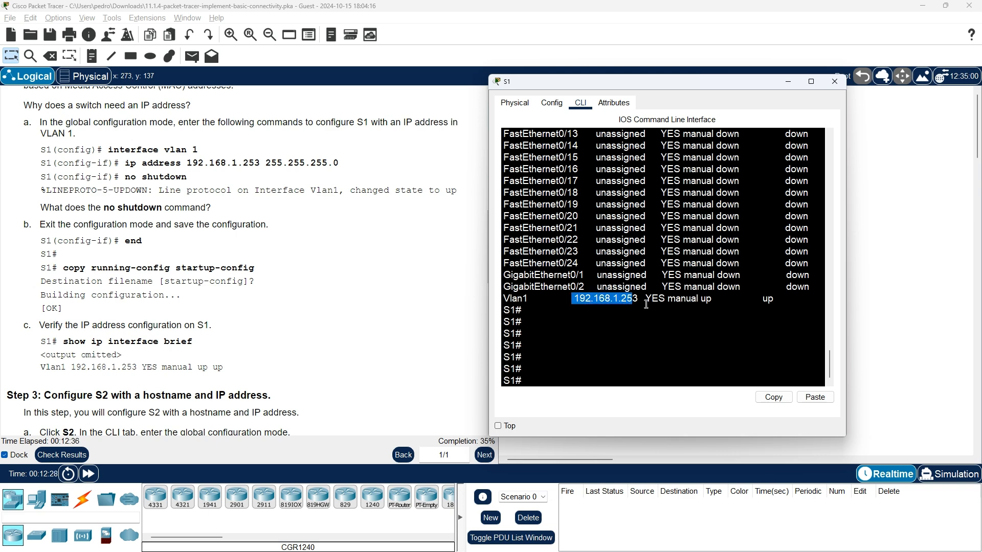
scroll(660, 206, "up", 6)
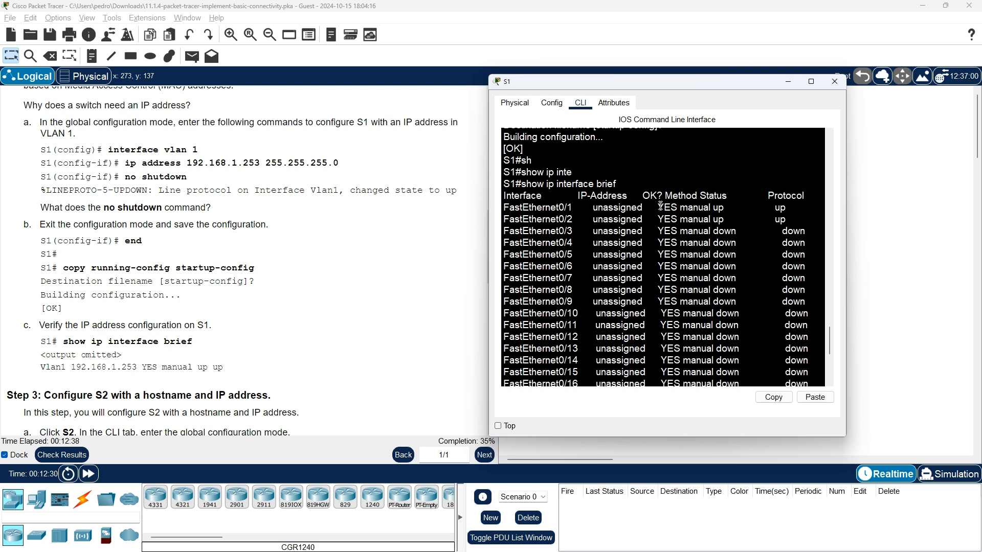
scroll(744, 217, "down", 5)
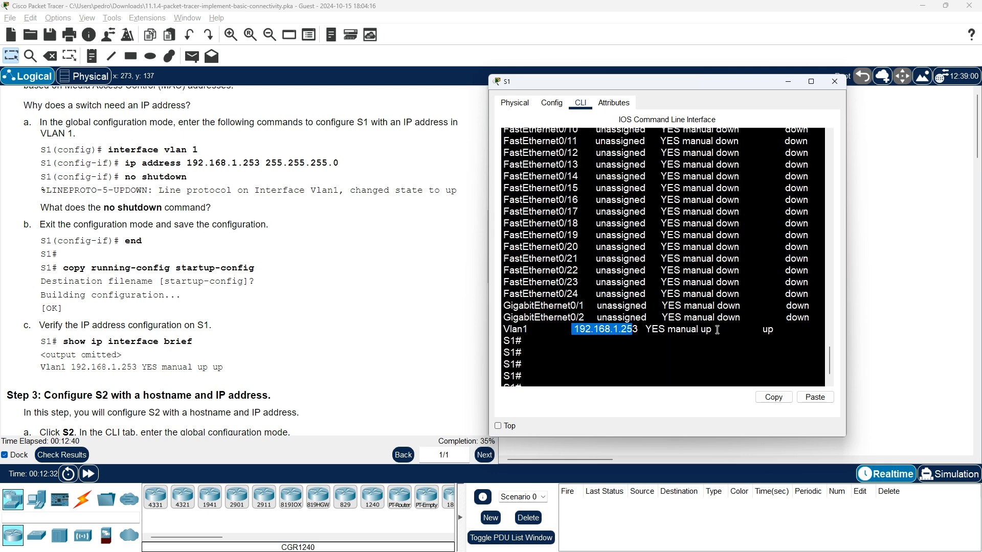
scroll(724, 327, "up", 4)
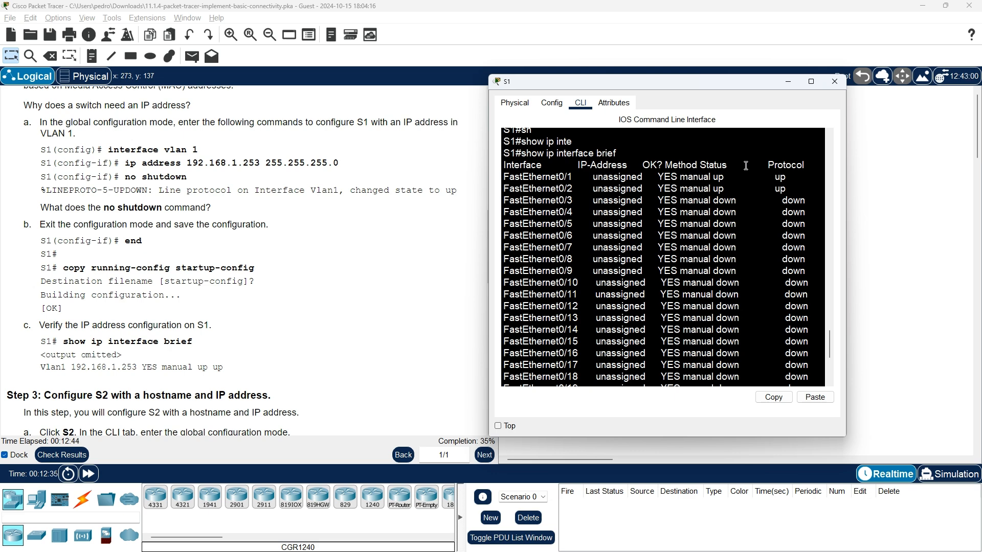
scroll(651, 163, "down", 4)
key("Return")
key("Return")
key("Return")
key("Return")
key("Return")
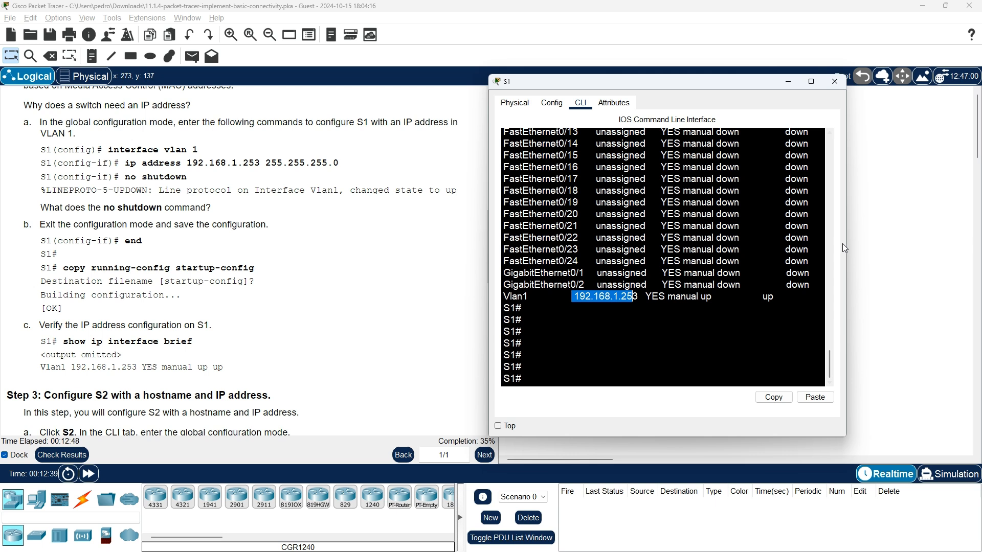
left_click_drag(846, 242, 942, 240)
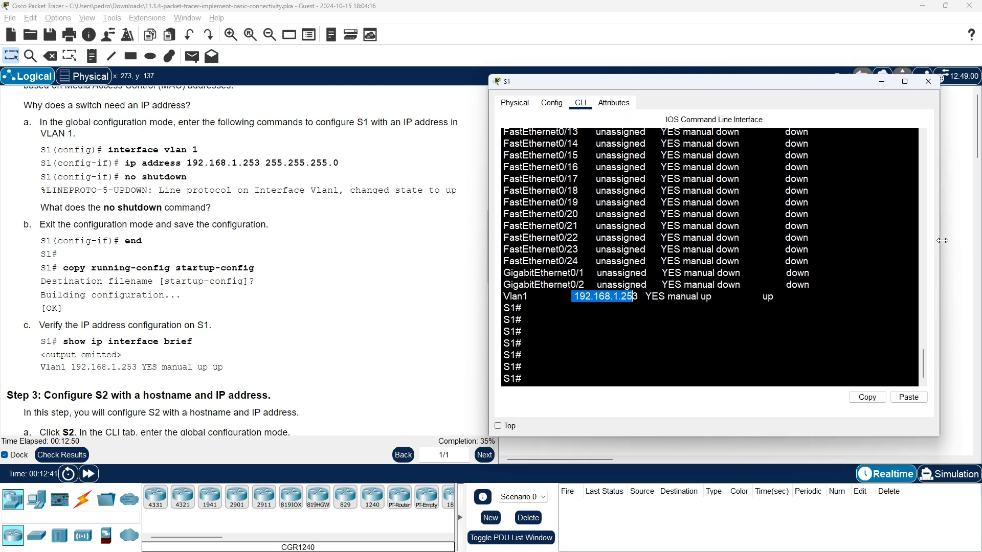
left_click(686, 361)
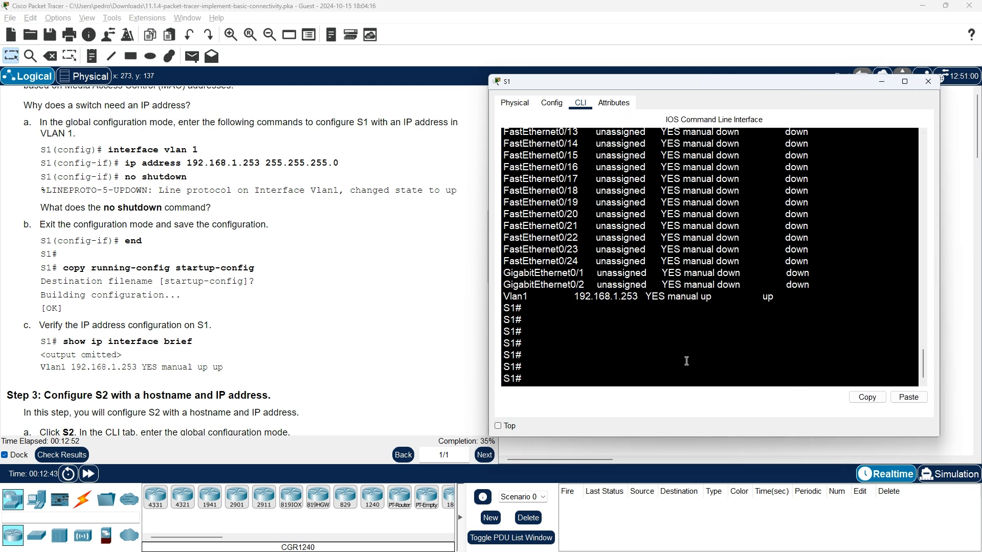
key("Return")
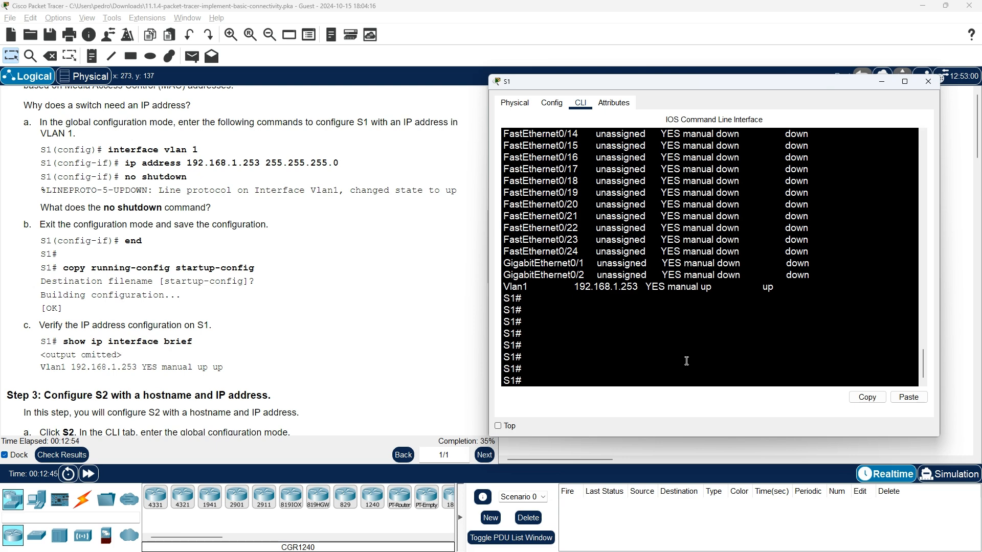
scroll(95, 369, "down", 3)
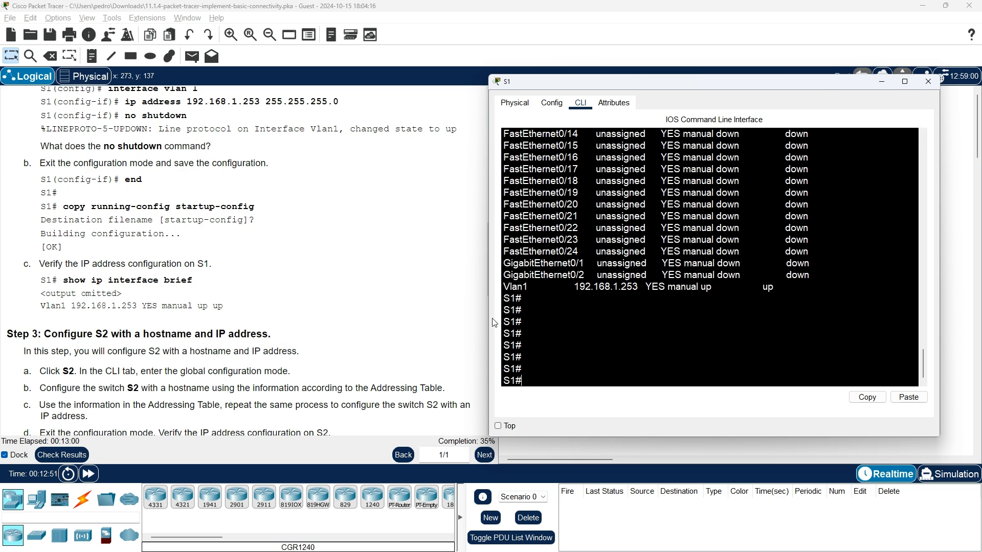
Close S1's window and open switch S2's command line.
left_click(929, 81)
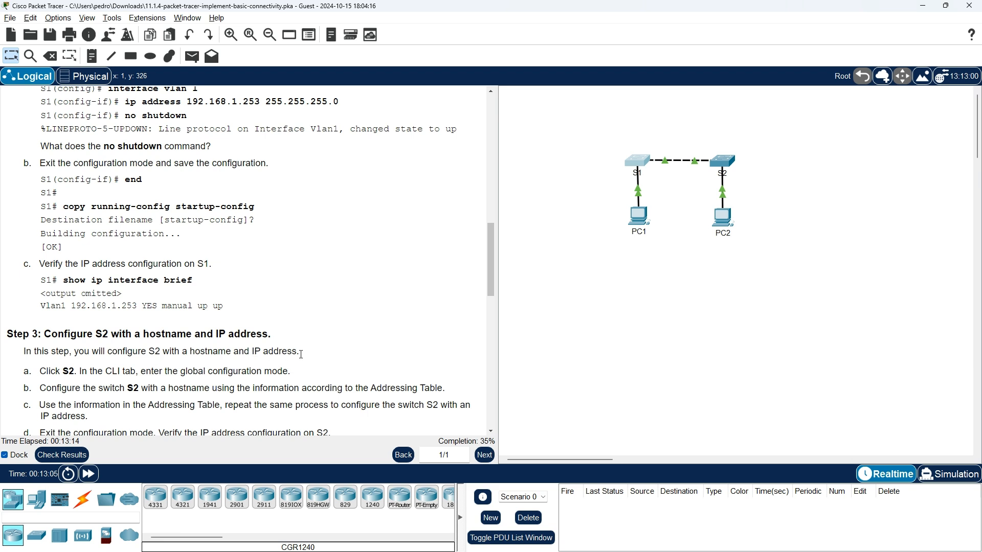
scroll(339, 358, "down", 1)
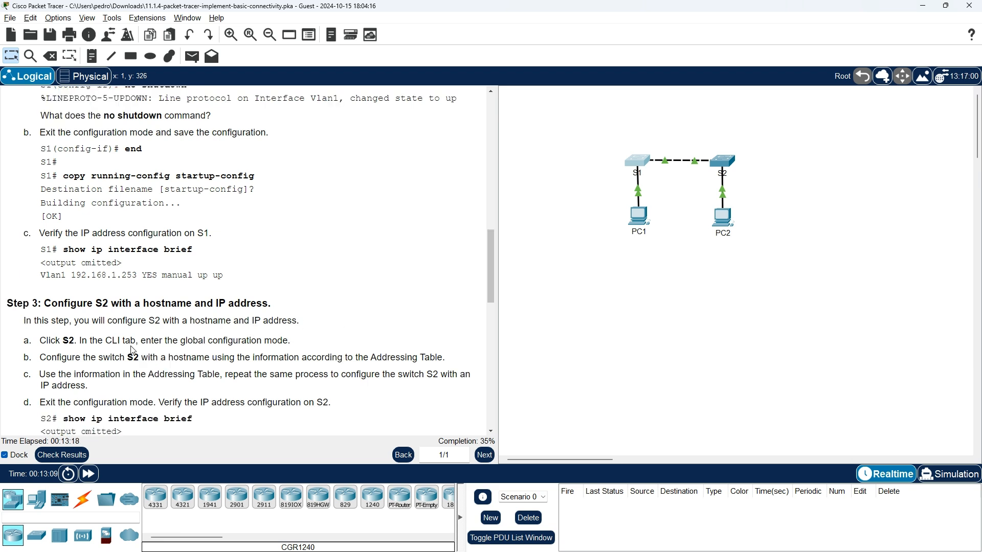
left_click(723, 162)
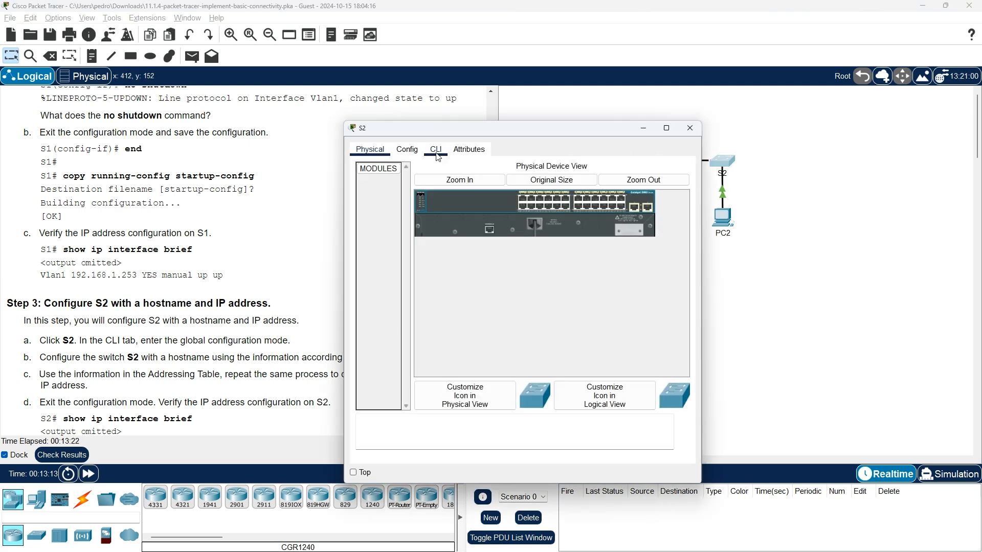
left_click(436, 150)
key("Return")
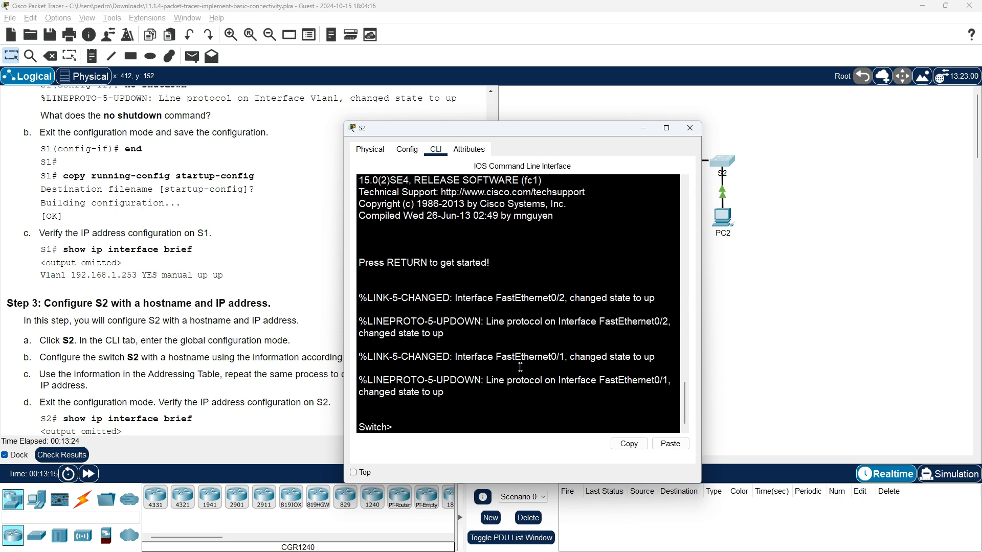
Put S2 into global configuration mode with enable and configure terminal.
type("enable")
key("Return")
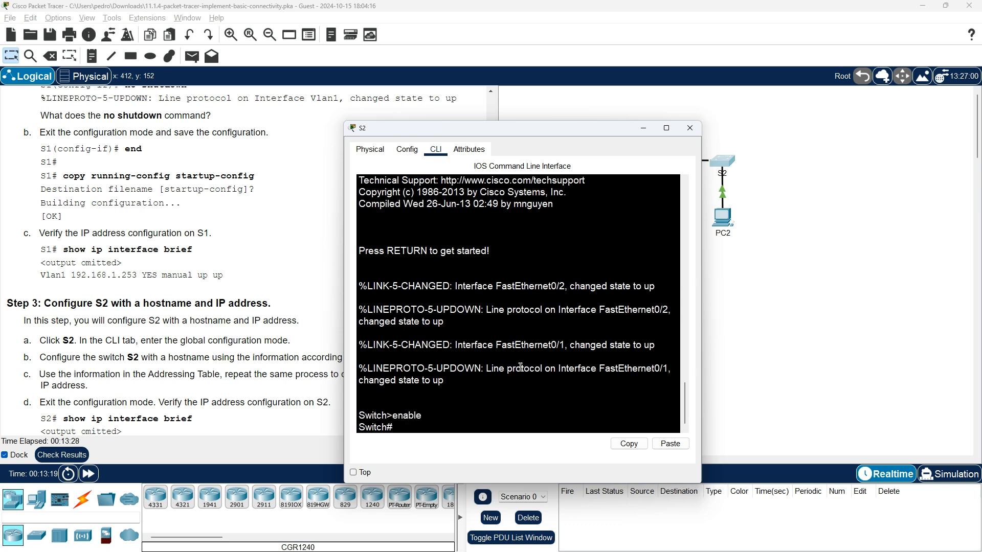
type("con")
key("Tab")
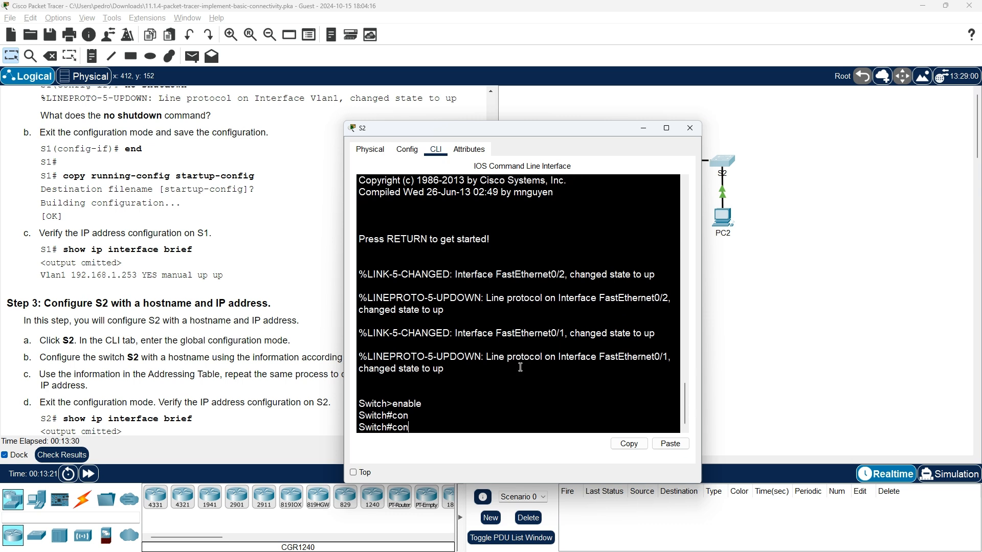
type("f")
key("Tab")
type("ter")
key("Tab")
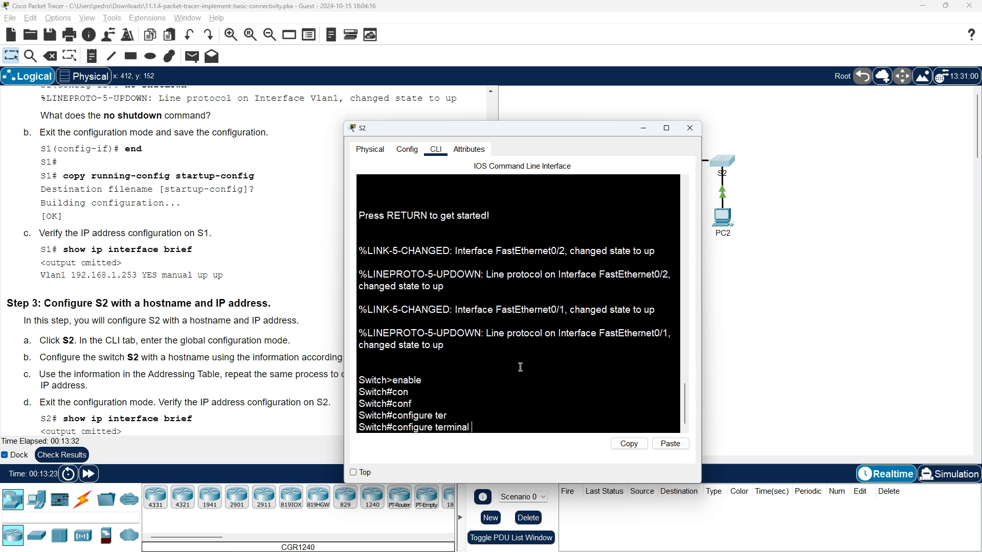
key("Return")
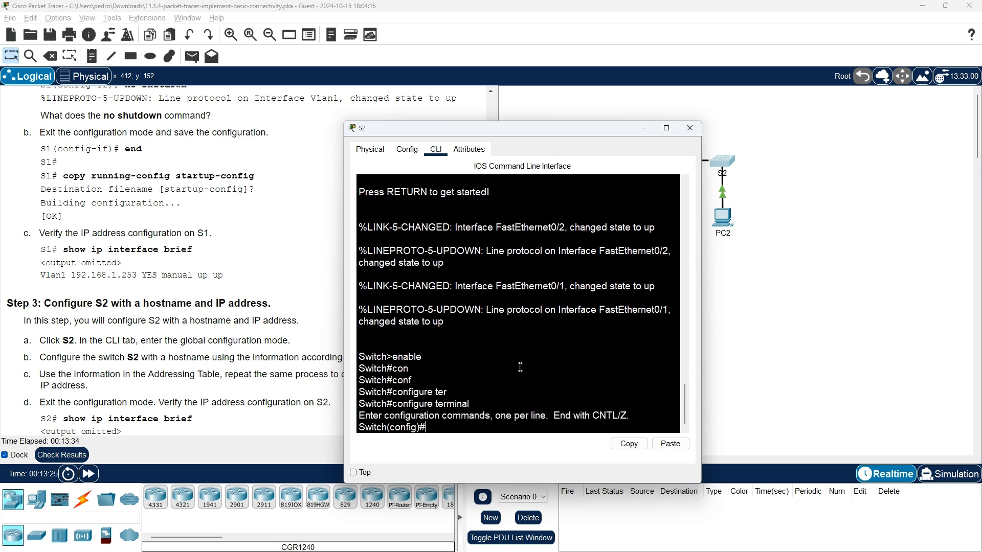
Reposition and widen S2's console, and scroll the instructions up to the Addressing Table.
left_click_drag(576, 134, 732, 91)
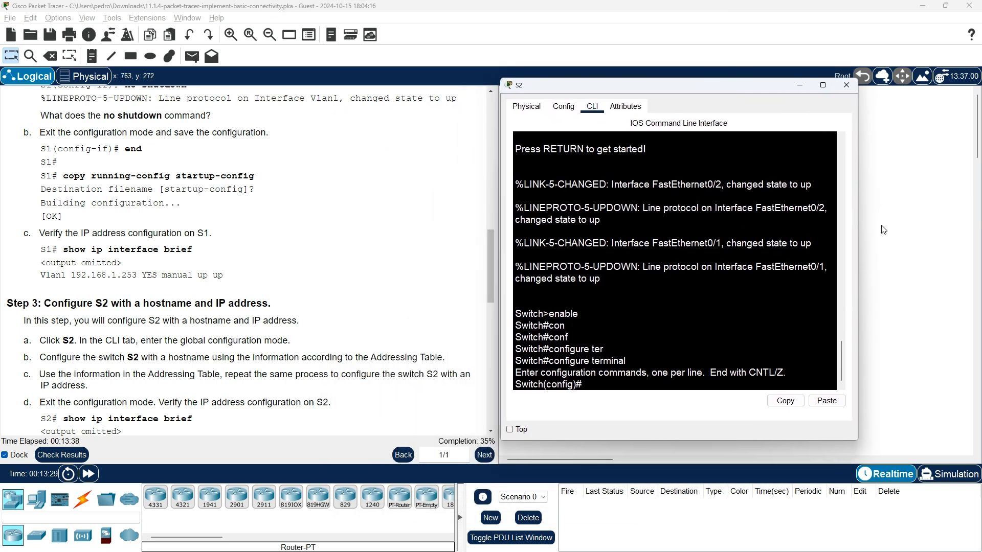
left_click_drag(858, 230, 945, 229)
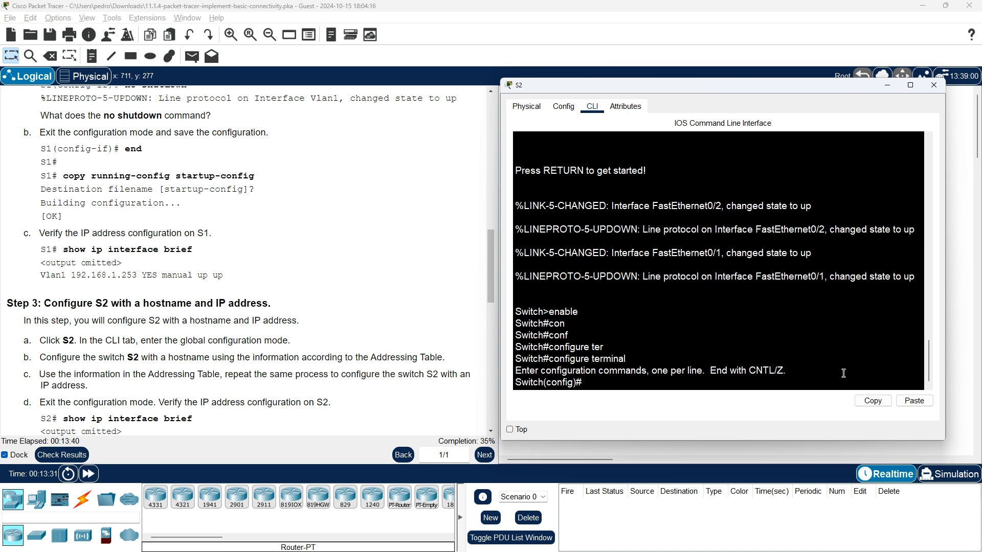
key("Return")
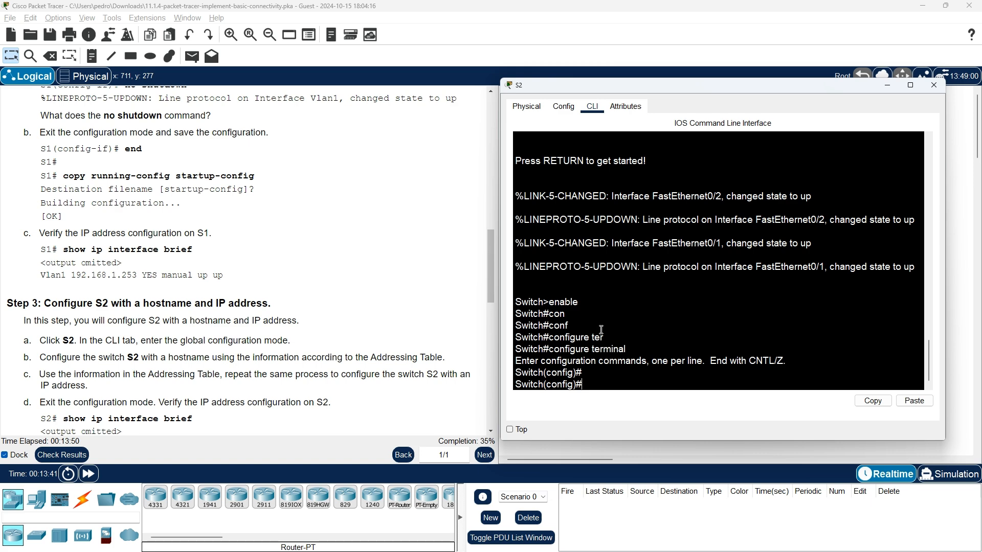
left_click_drag(491, 296, 479, 150)
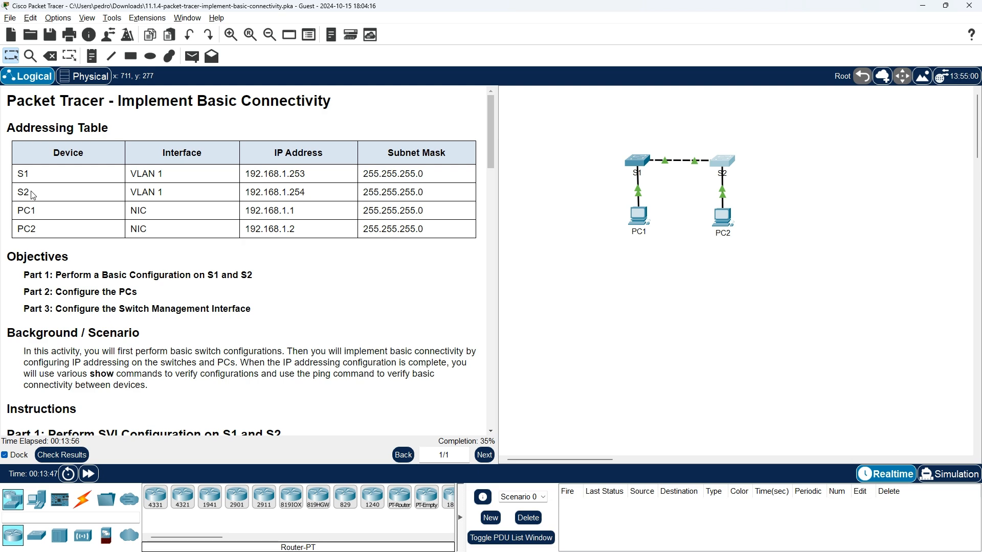
Set S2's hostname to s2 and scroll the instructions down to Part 2.
key("alt+Tab")
type("ho")
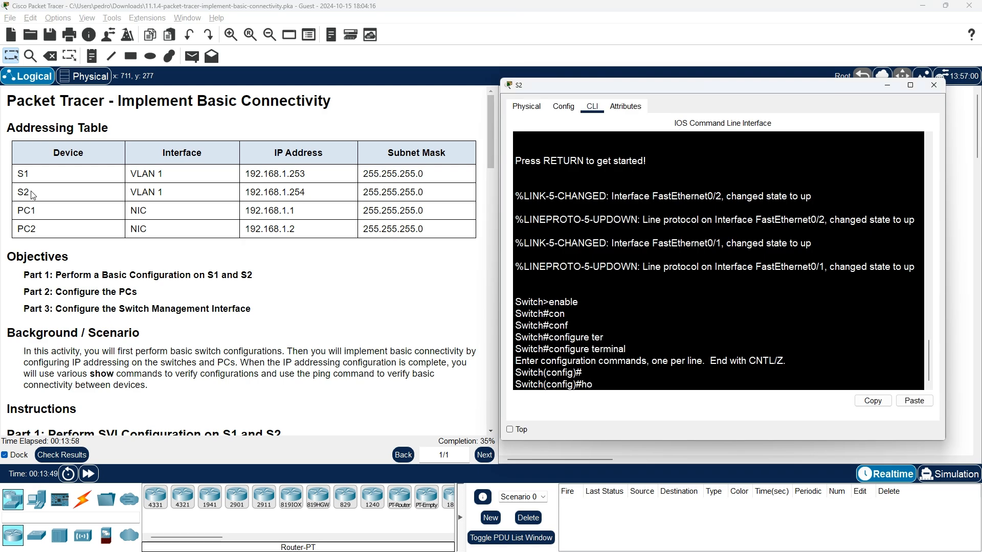
type("stname s")
key("BackSpace")
type("S2")
key("BackSpace")
key("BackSpace")
type("s32")
key("Return")
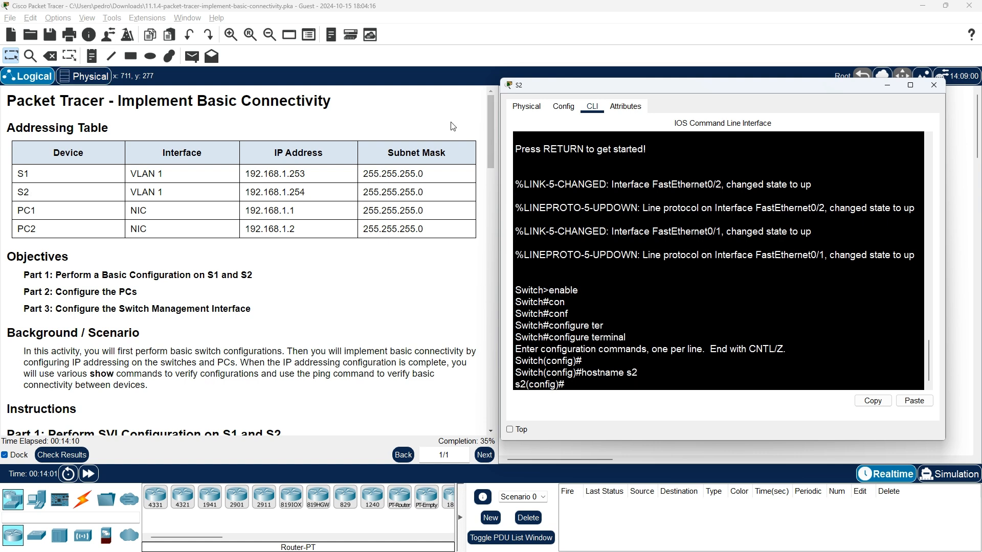
left_click_drag(489, 134, 500, 321)
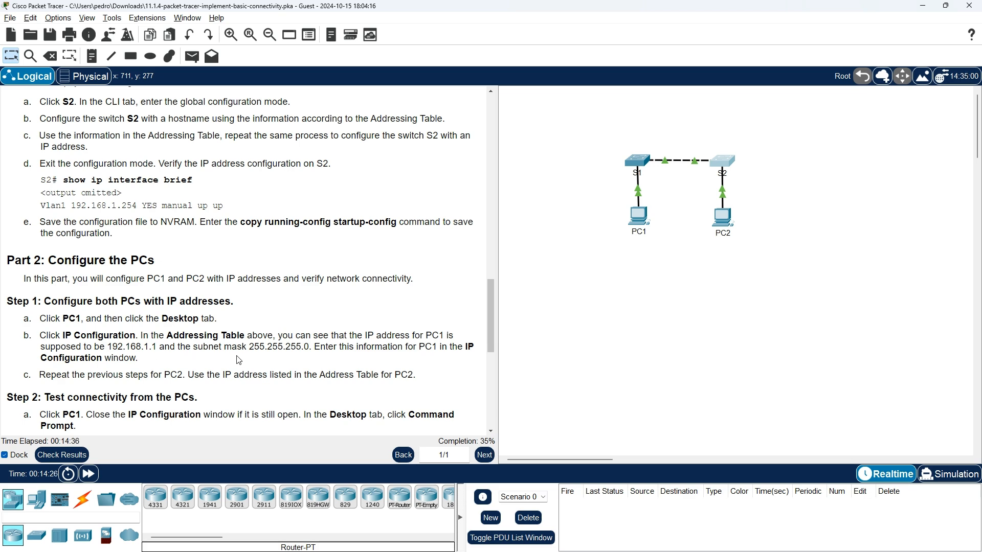
Scroll the instructions back to Step 3 and reopen S2's command line.
scroll(239, 360, "up", 5)
scroll(239, 360, "up", 1)
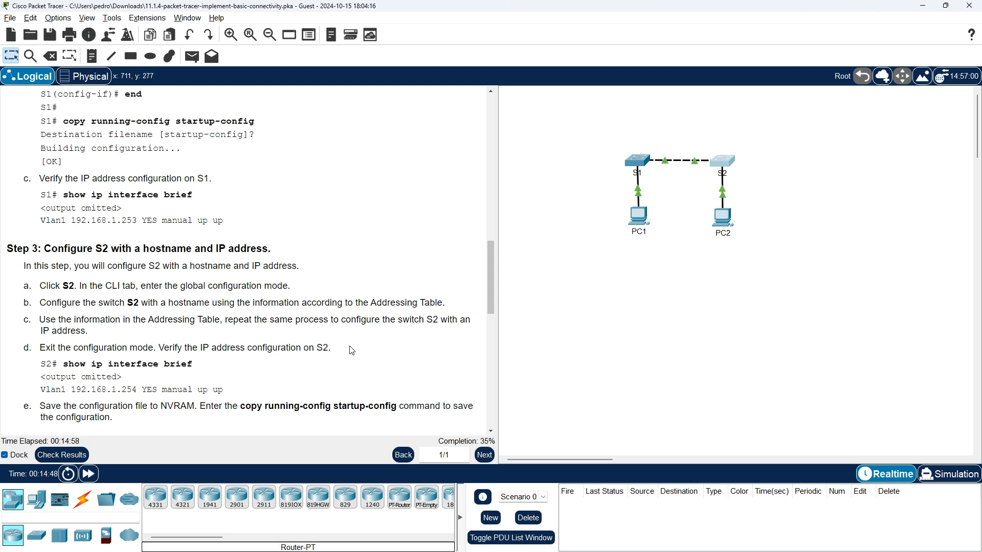
left_click(722, 162)
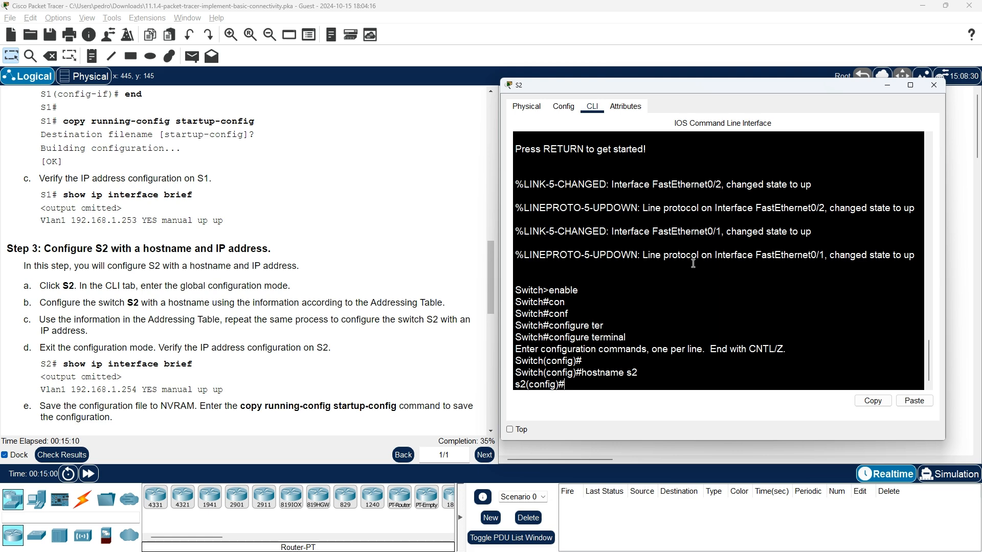
Enter interface vlan 1 configuration mode on S2.
scroll(225, 258, "up", 2)
scroll(225, 258, "up", 1)
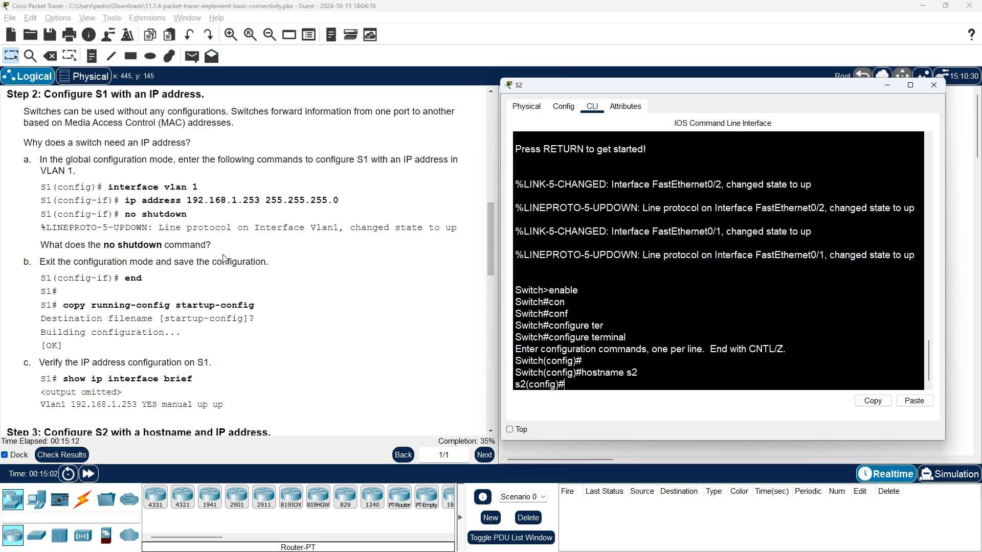
scroll(223, 258, "down", 1)
scroll(168, 170, "up", 1)
scroll(189, 184, "up", 1)
scroll(259, 225, "down", 1)
type("intr")
key("Tab")
key("BackSpace")
key("Tab")
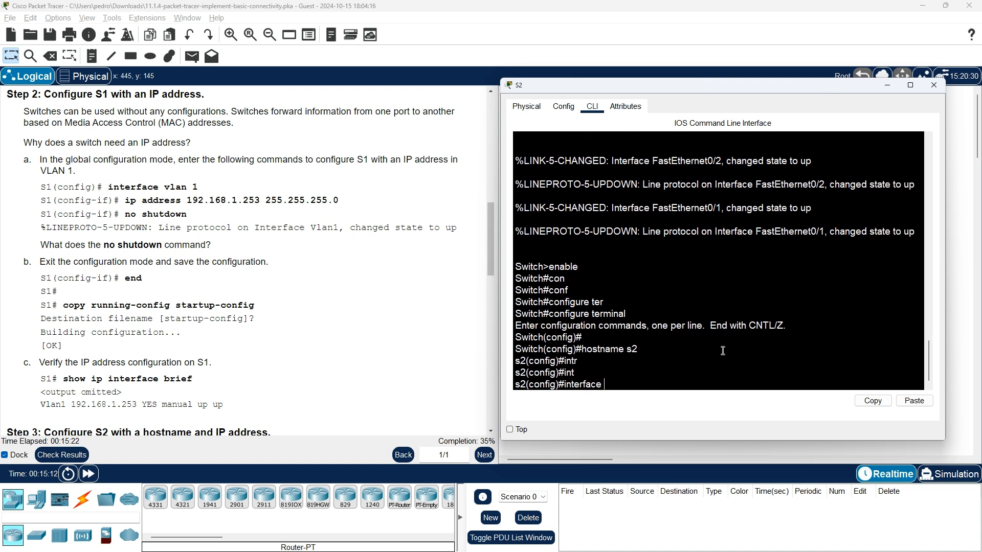
type("vlan 1")
key("Return")
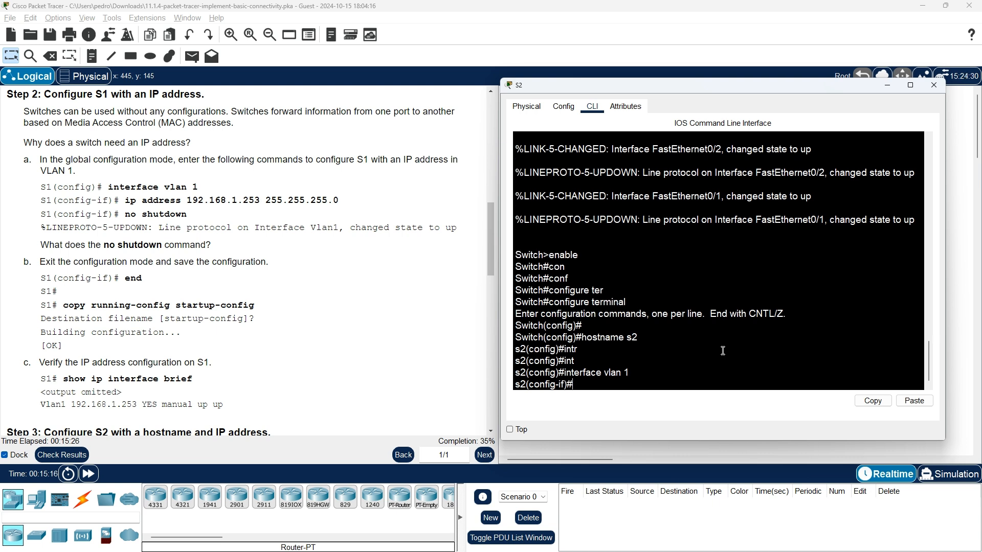
Assign VLAN 1 the address 192.168.1.254 with mask 255.255.255.0.
type("in")
type("p")
type(" address")
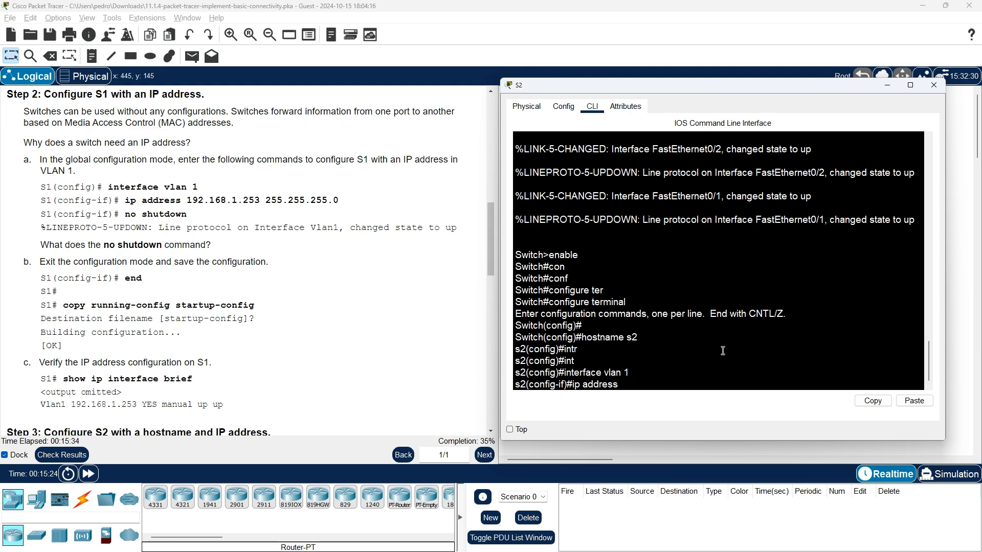
scroll(280, 288, "up", 10)
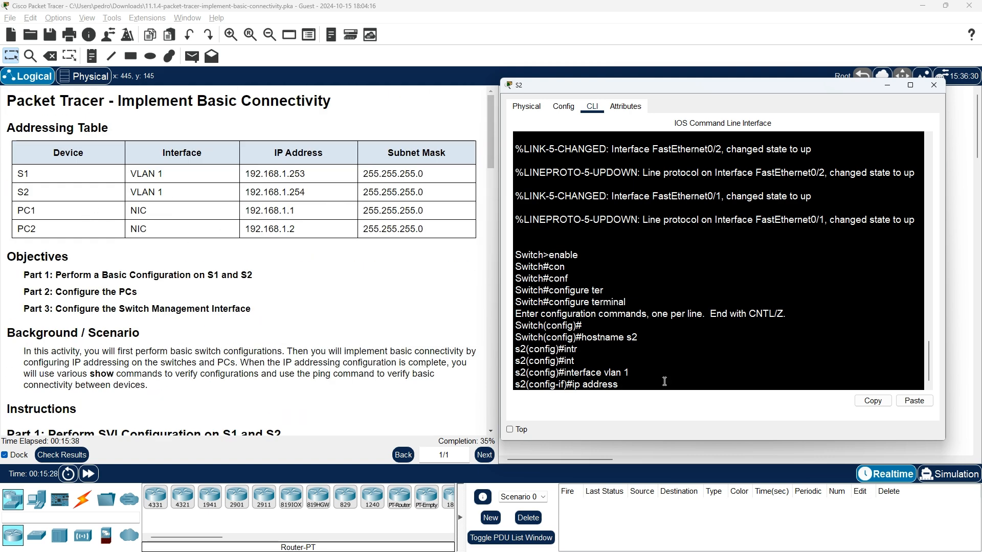
type("192.168")
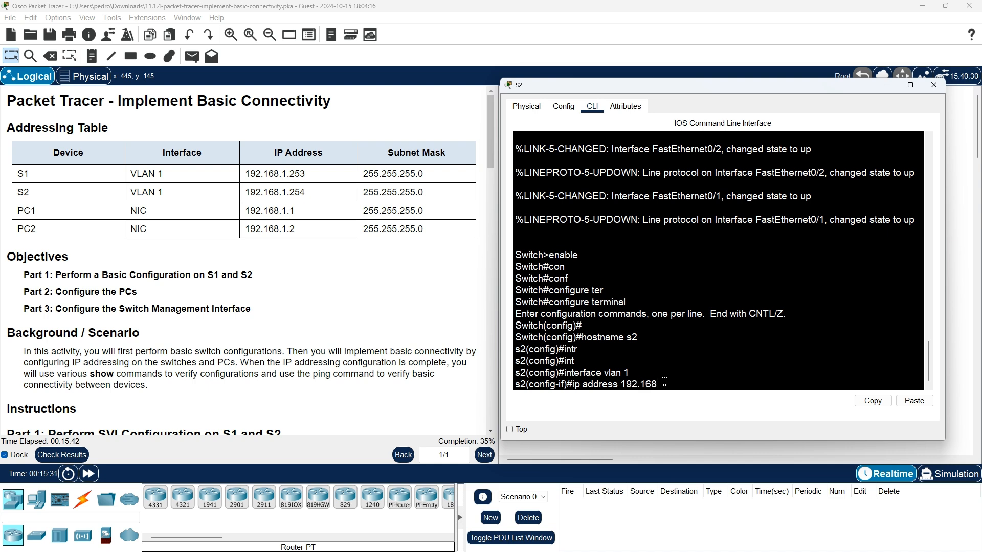
type(".1.254 255.255.255.0")
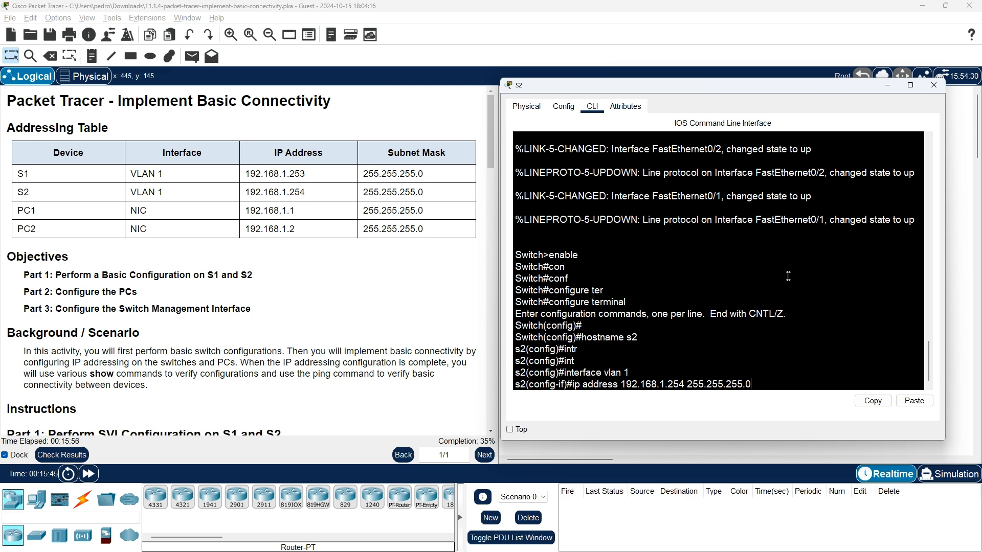
scroll(158, 337, "down", 6)
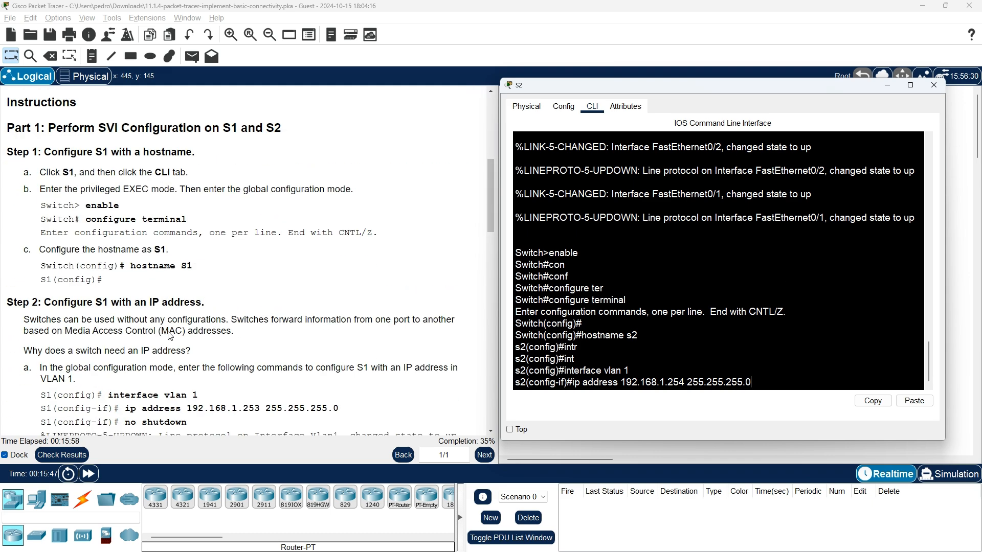
scroll(170, 336, "up", 6)
scroll(354, 240, "down", 7)
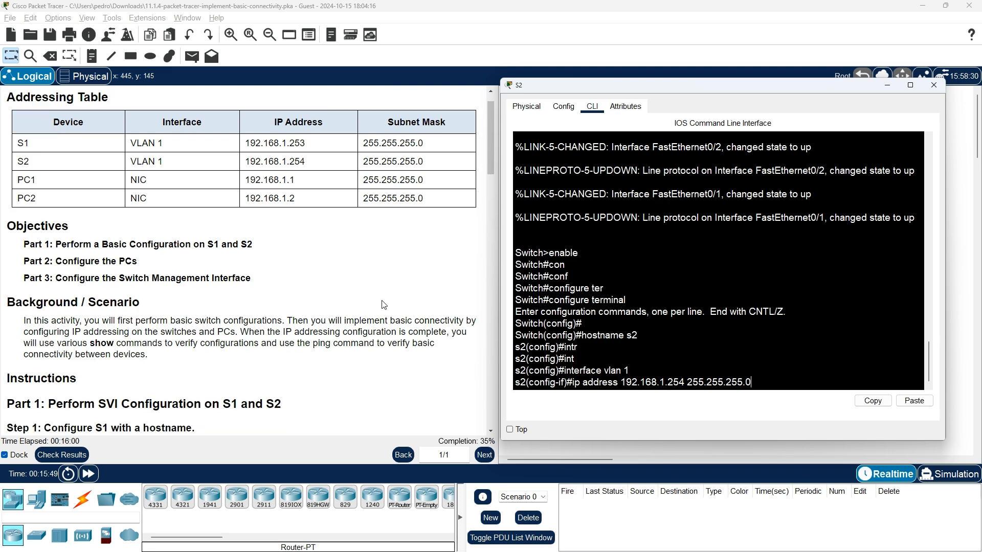
scroll(385, 303, "down", 3)
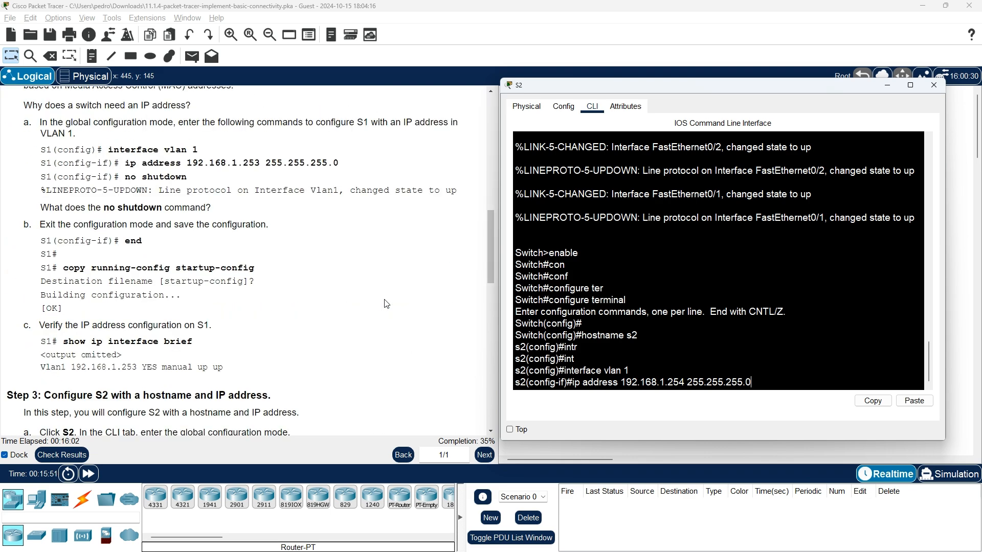
scroll(386, 304, "up", 1)
scroll(386, 303, "down", 6)
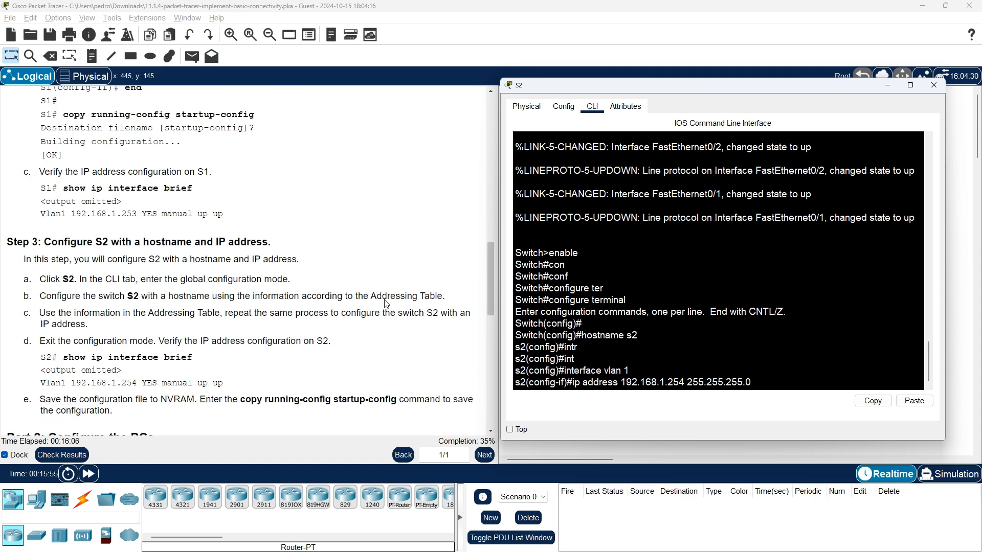
scroll(386, 304, "down", 2)
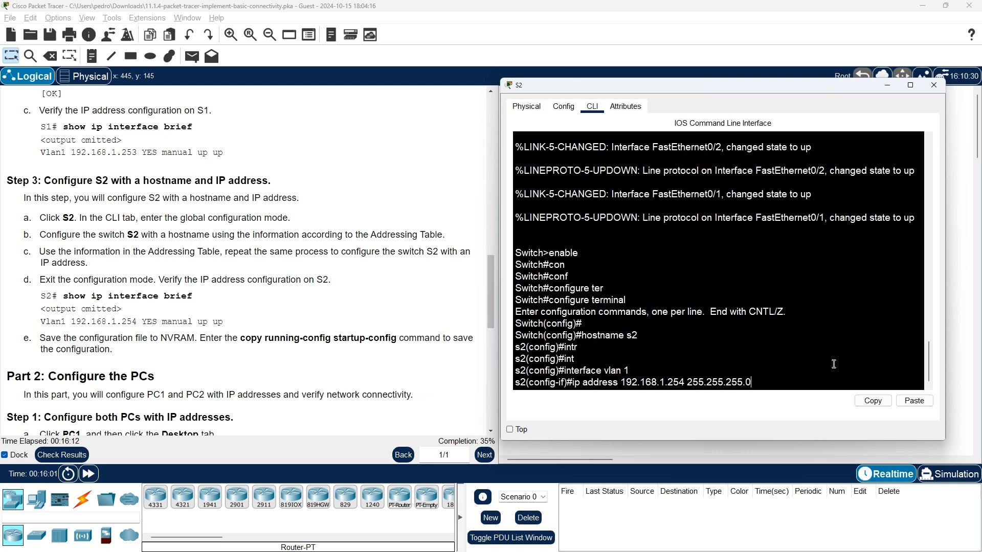
key("Return")
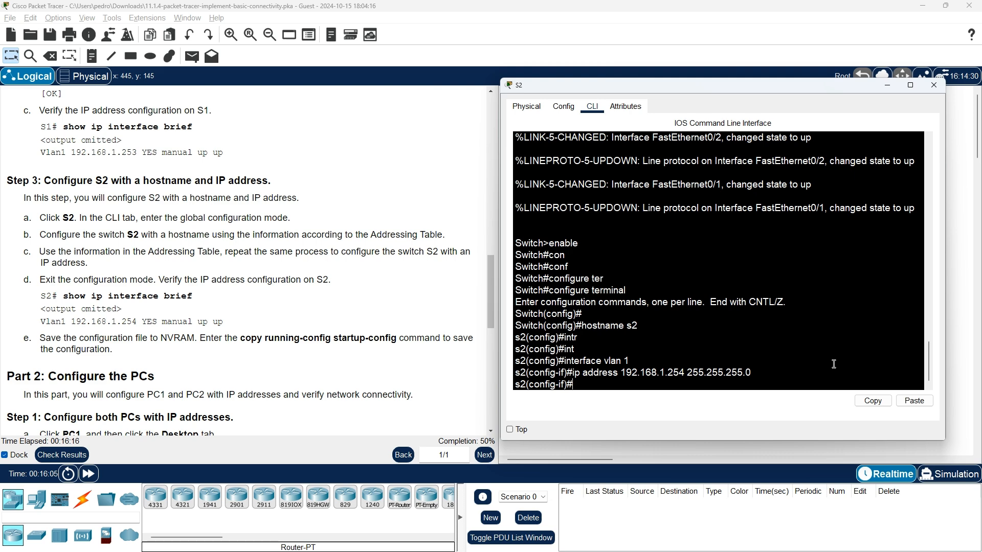
scroll(445, 396, "up", 8)
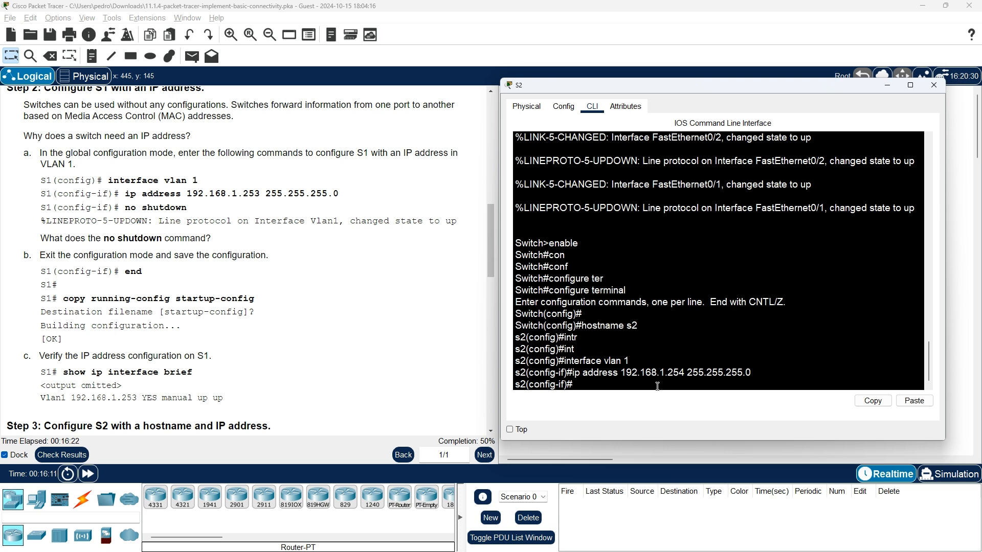
Bring S2's VLAN 1 interface up with no shutdown and exit to privileged mode.
type("no shutdown")
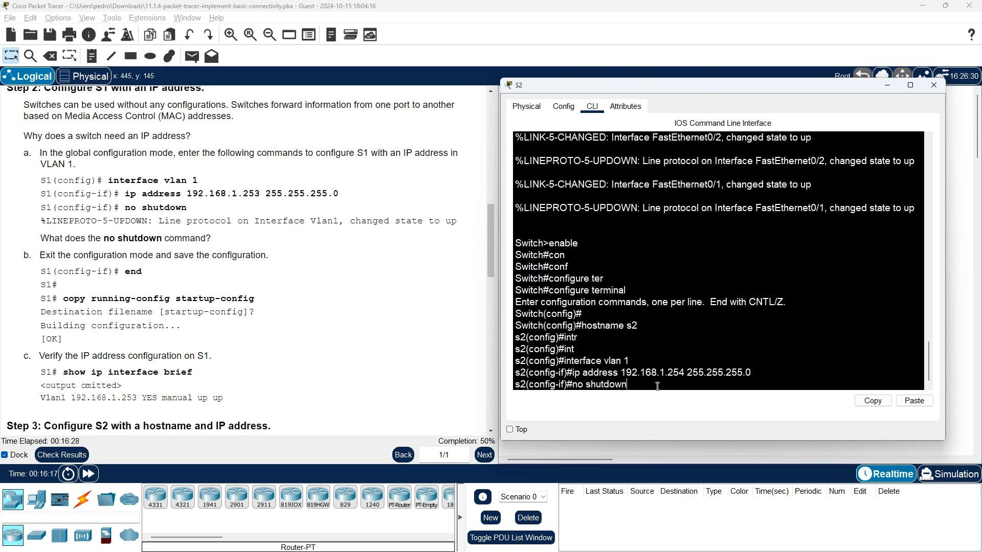
key("Return")
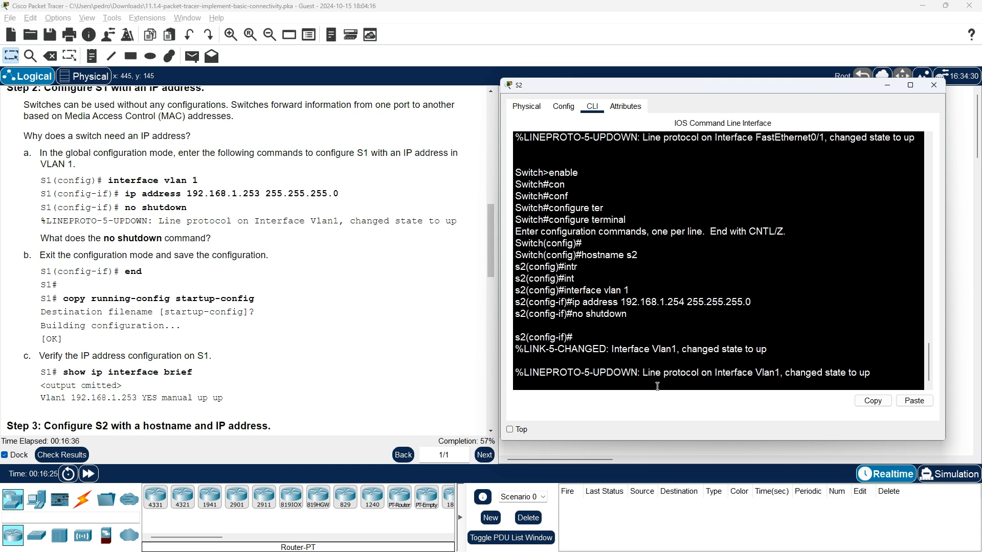
key("Return")
type("end")
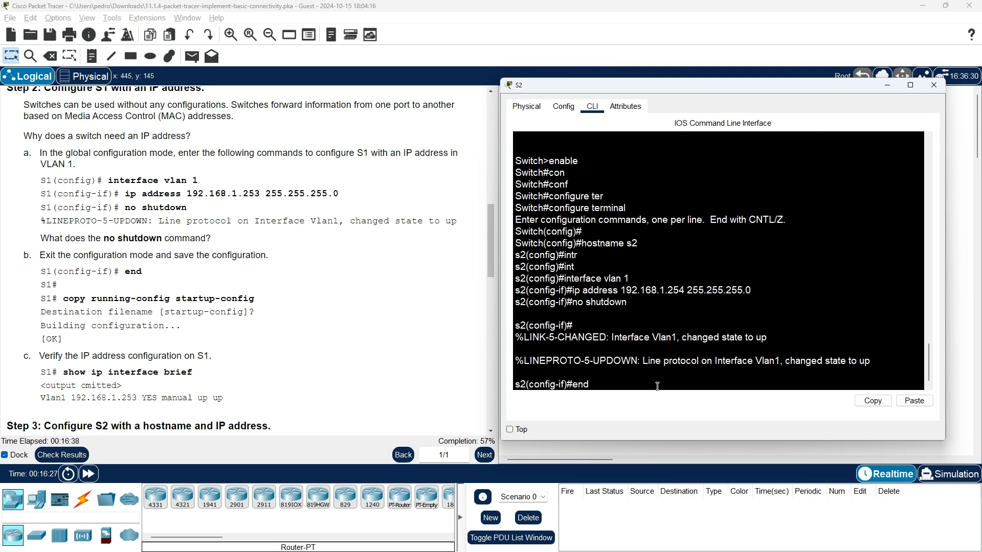
key("Return")
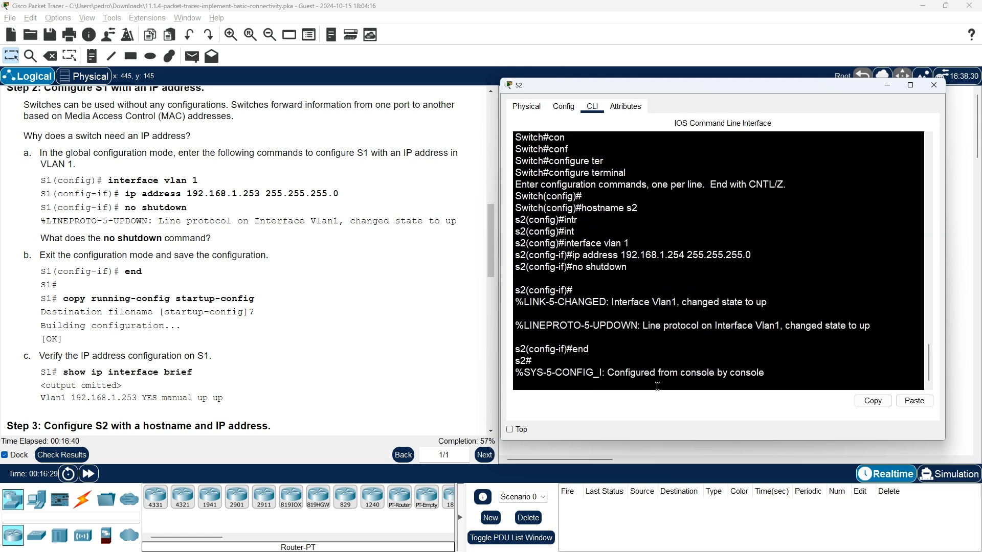
key("Return")
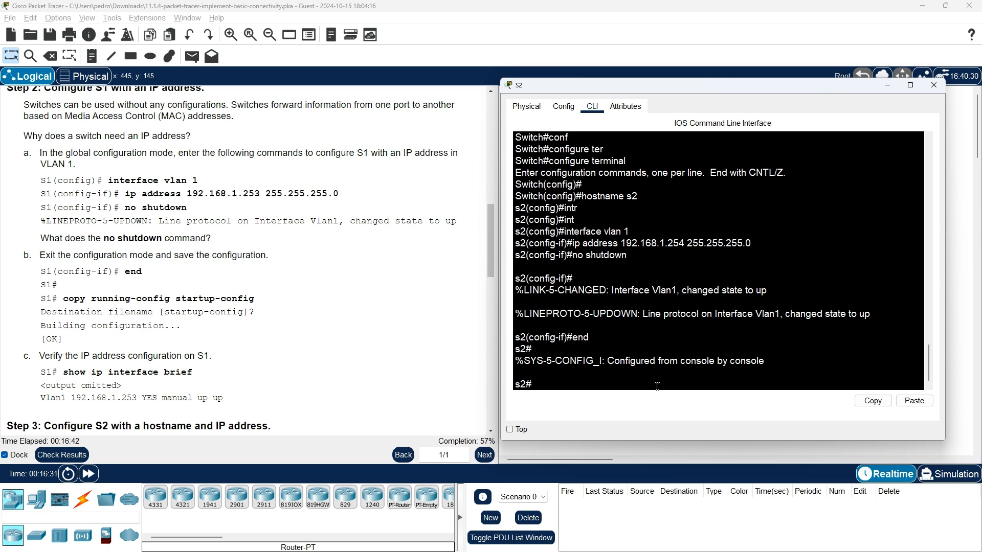
Save S2's running-config to startup-config.
type("copy")
key("Tab")
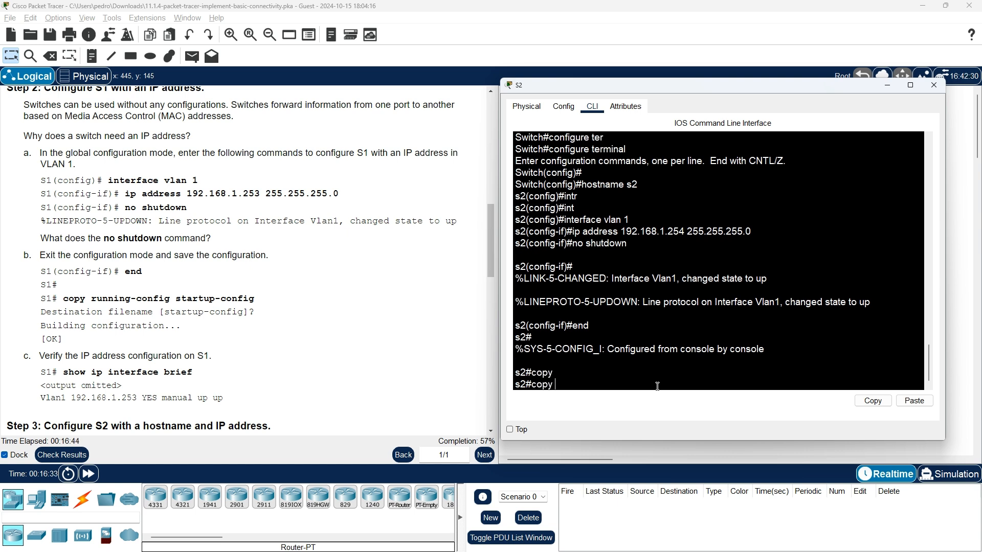
type("con")
key("Tab")
key("BackSpace")
key("BackSpace")
key("BackSpace")
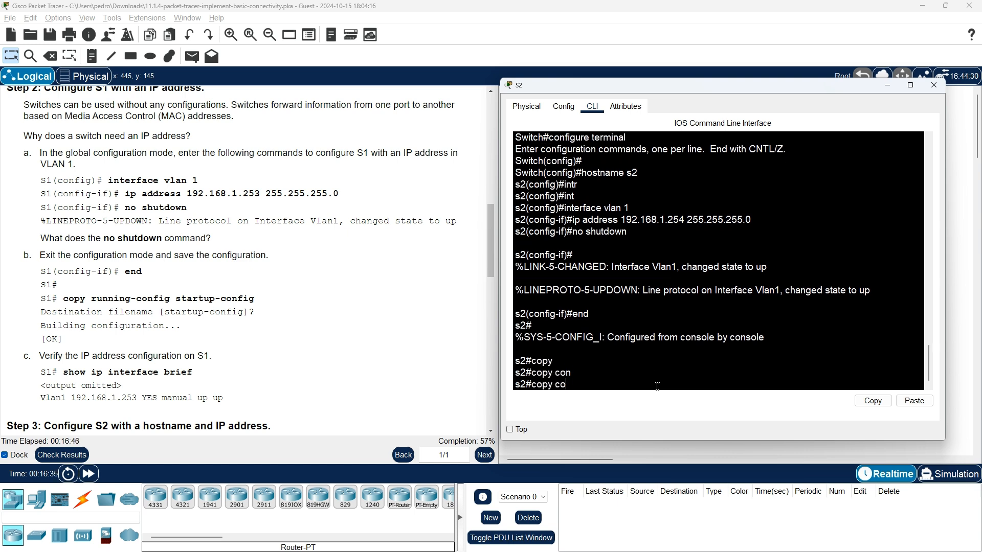
type("ruunn")
key("Tab")
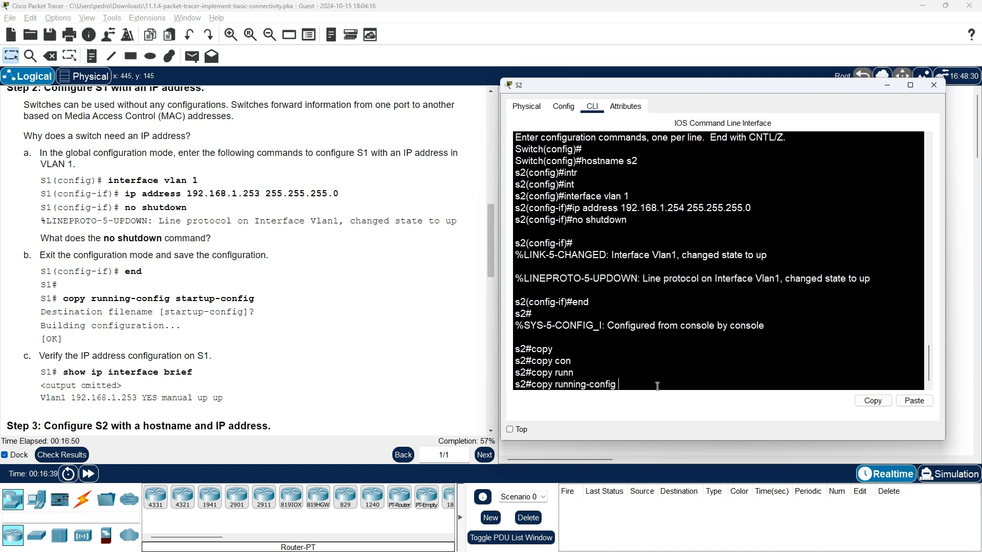
type("sta")
key("Tab")
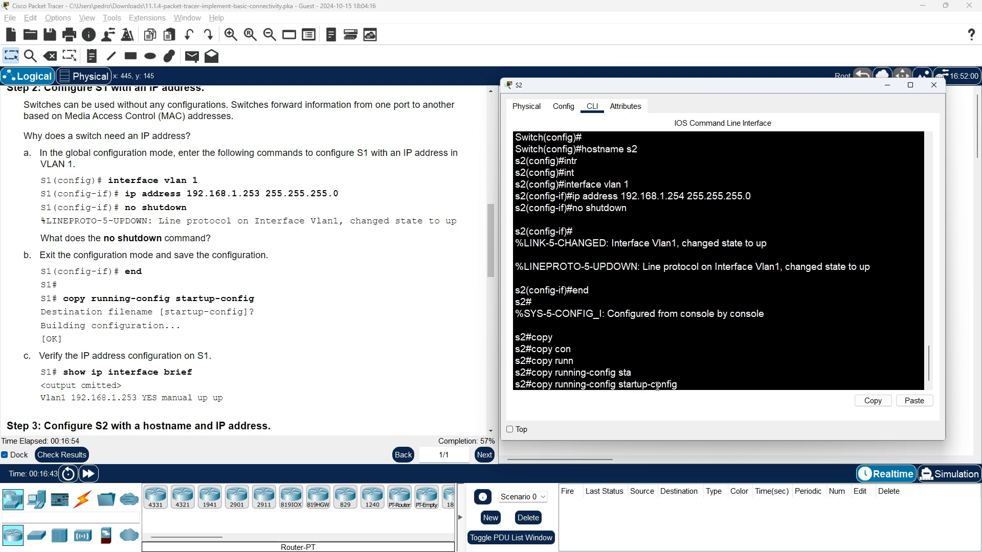
key("Return")
key("Return")
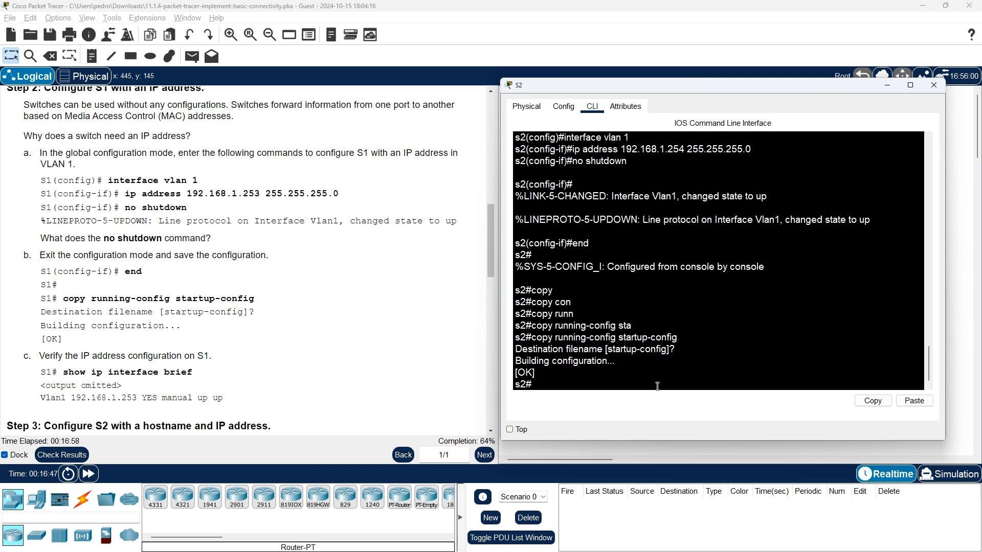
key("Return")
key("Return")
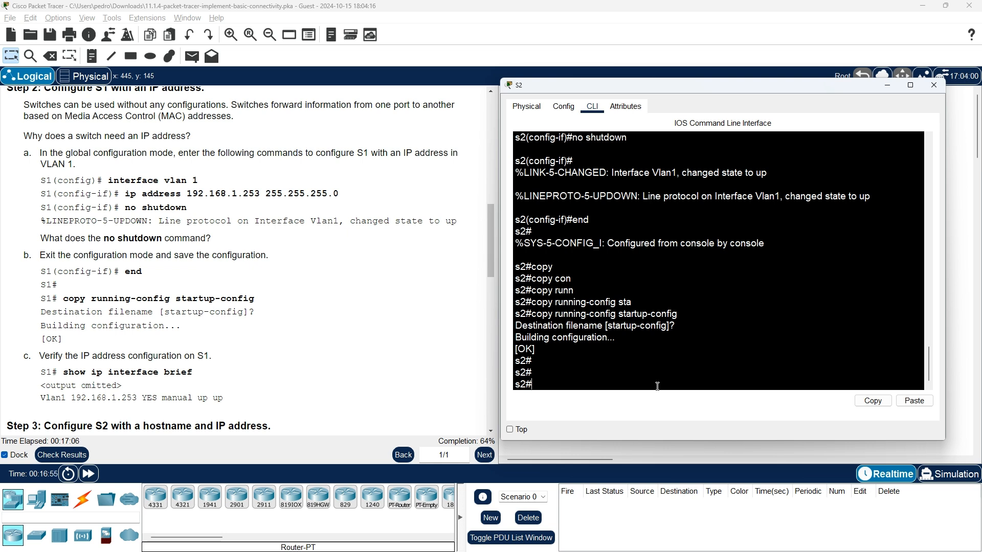
Run show ip interface brief on S2, confirming Vlan1 at 192.168.1.254 up/up.
type("sh")
key("Tab")
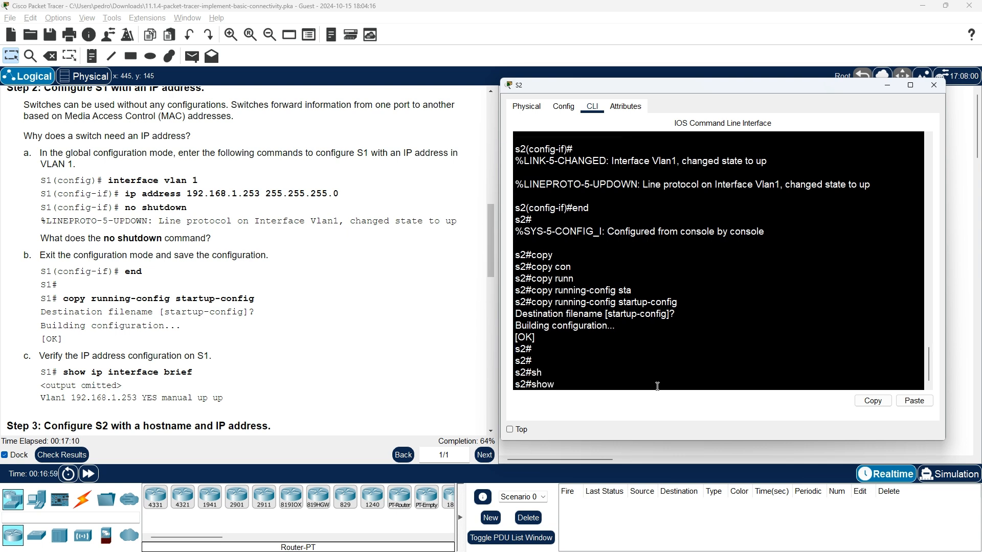
type("ip in")
key("Tab")
type("bri")
key("Tab")
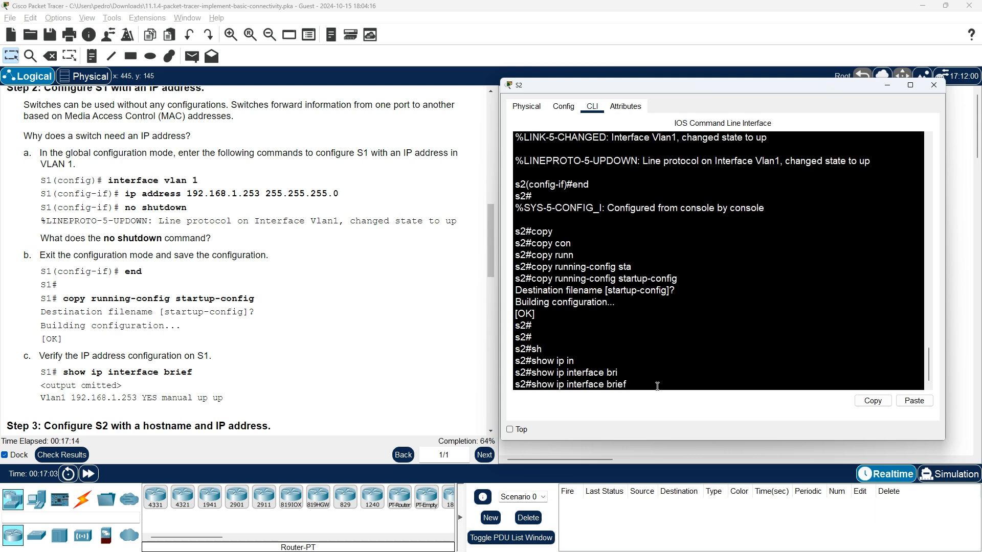
key("Return")
key("Return")
key("Return")
key("Return")
key("Return")
key("Return")
key("Return")
key("Return")
key("Return")
key("Return")
key("Return")
key("Return")
key("Return")
key("Return")
key("Return")
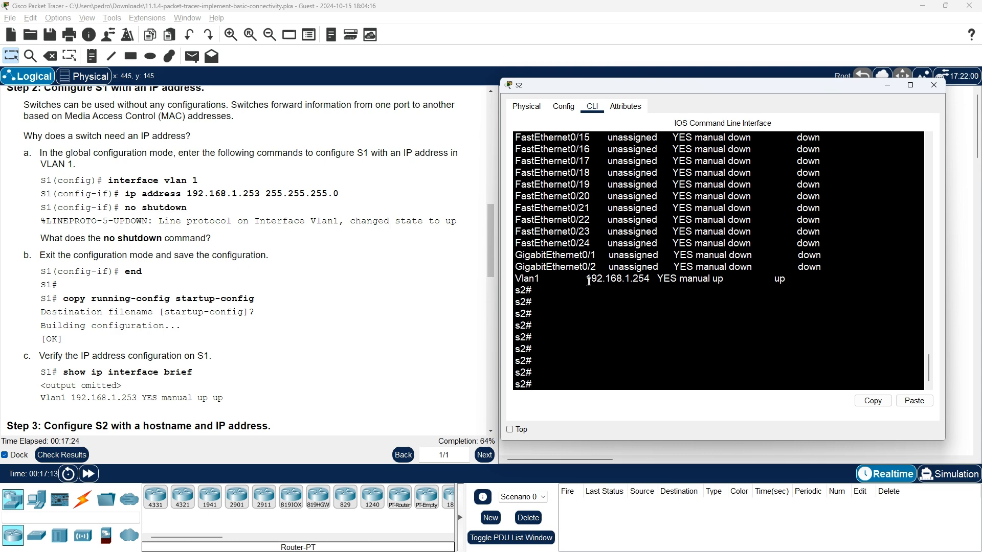
scroll(415, 300, "up", 10)
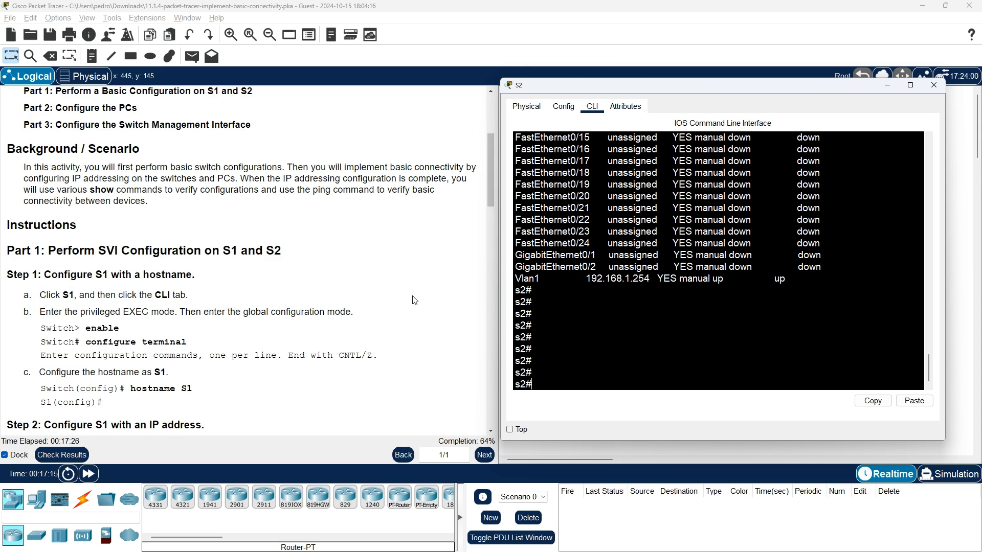
scroll(414, 300, "up", 5)
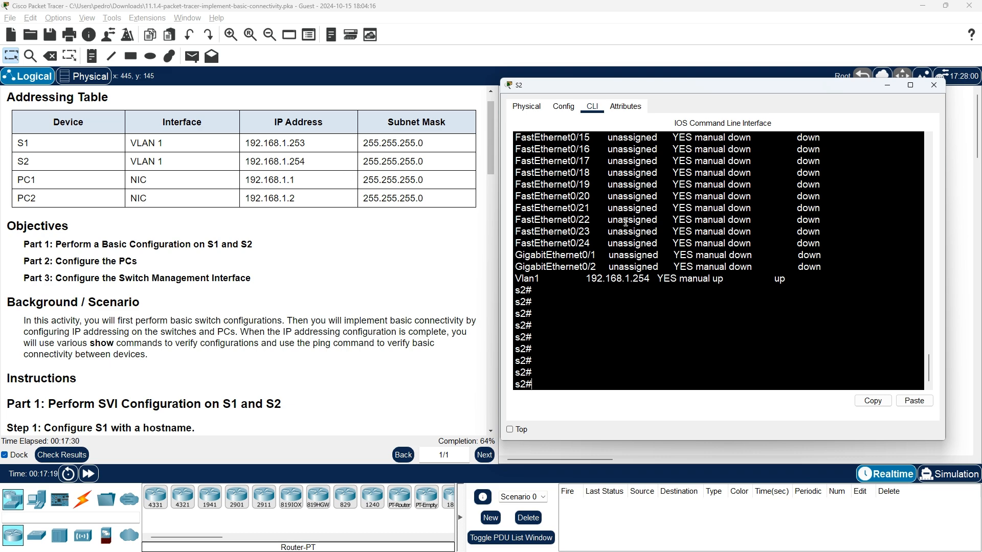
scroll(378, 363, "down", 6)
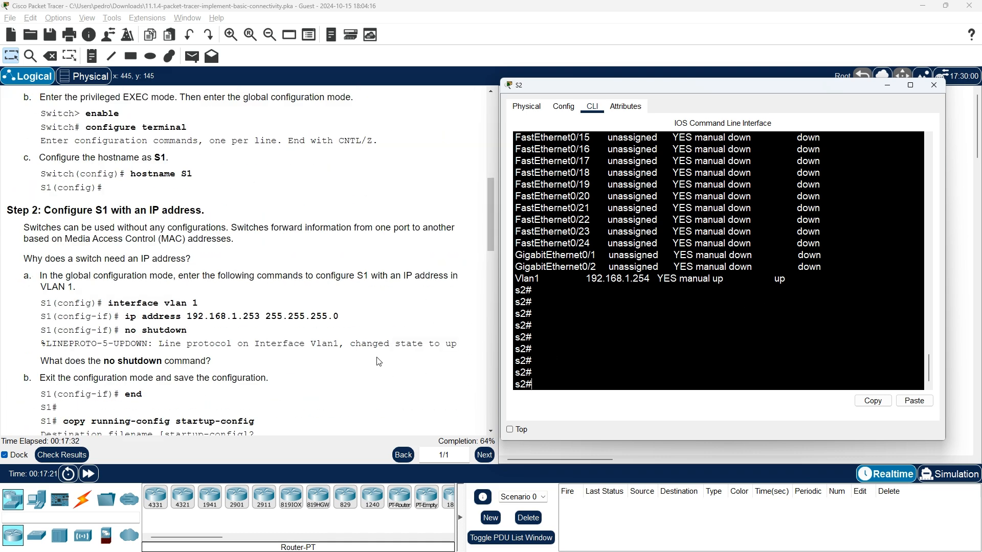
Scroll the instructions to Part 2, Step 2 for PC configuration and open PC1.
left_click_drag(488, 245, 488, 347)
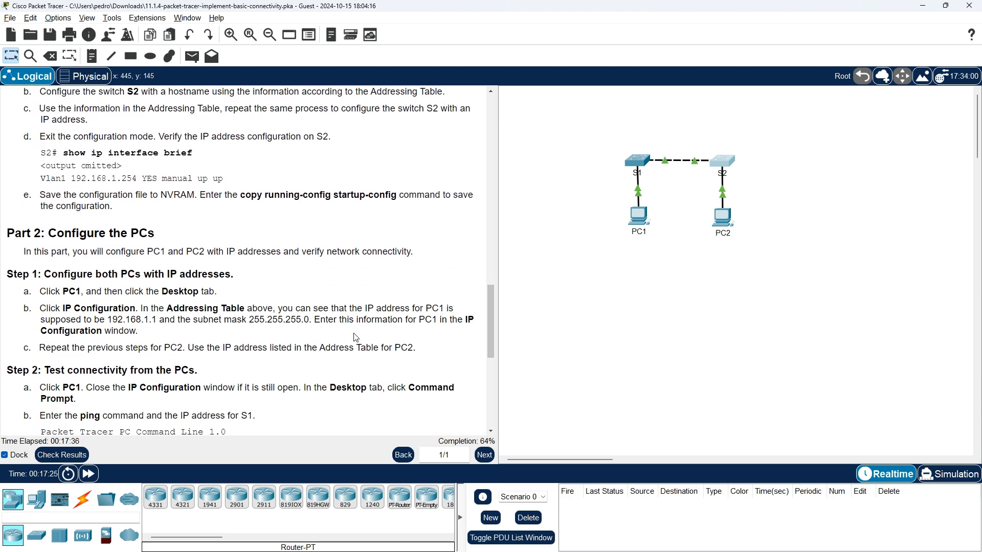
scroll(78, 360, "down", 2)
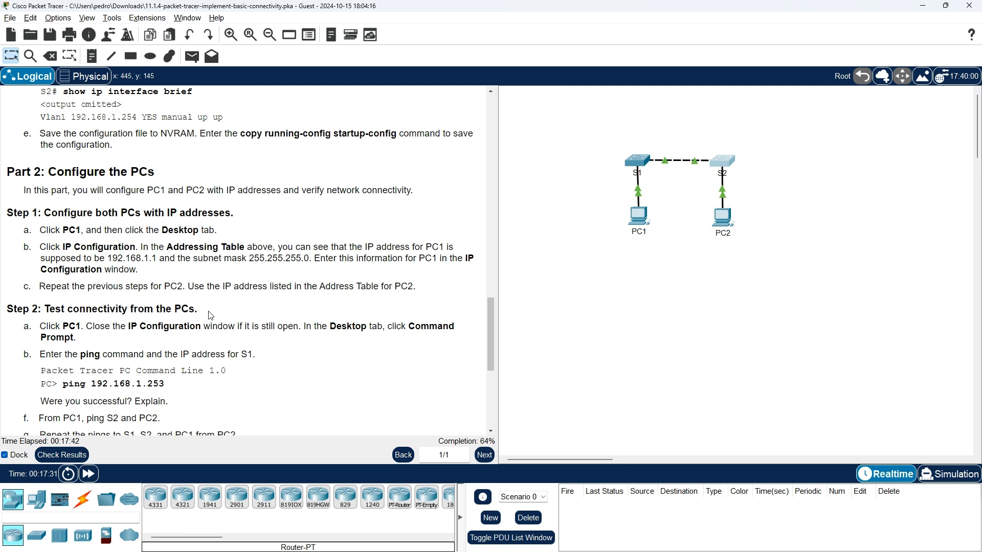
scroll(211, 315, "down", 1)
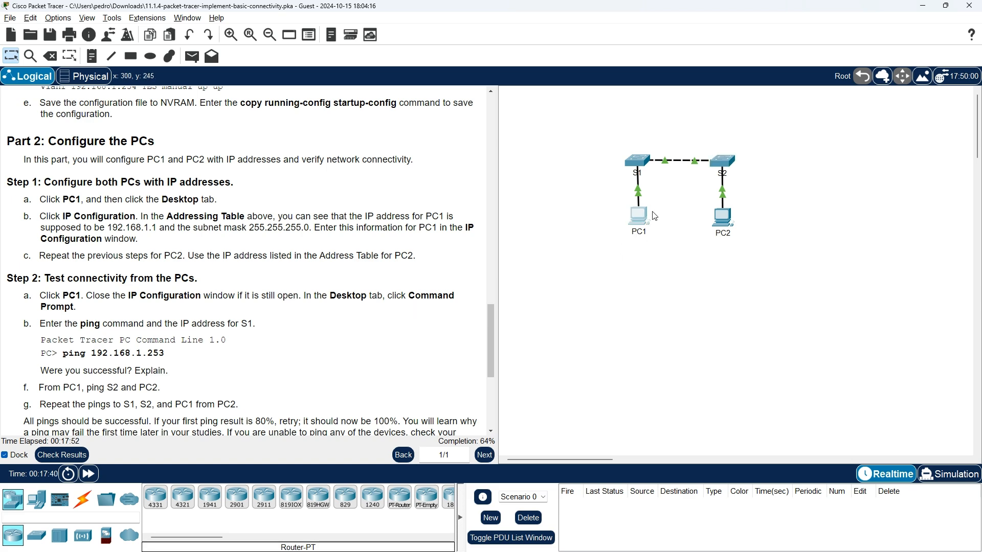
left_click(639, 216)
From PC1's Command Prompt, ping S1 at 192.168.1.253.
left_click(497, 151)
left_click(441, 150)
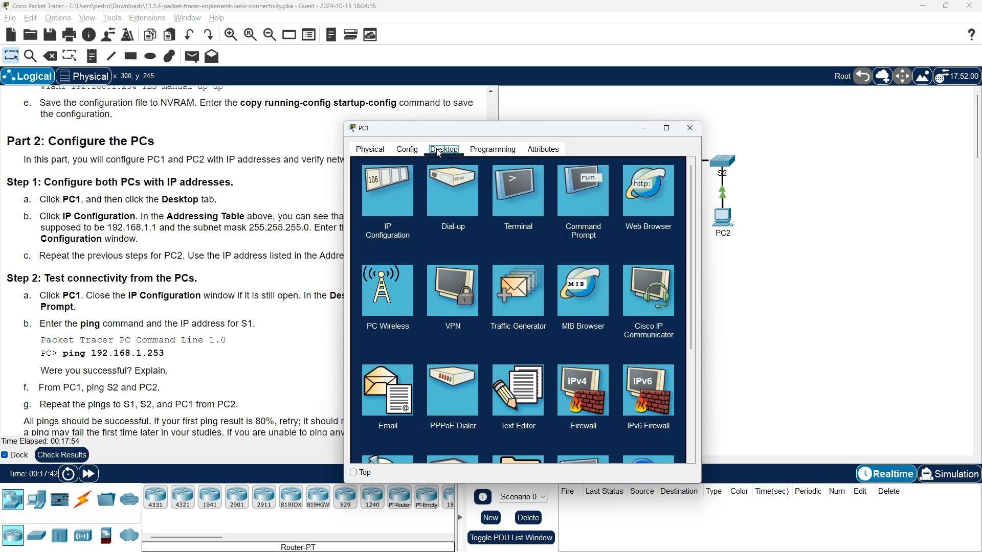
left_click(586, 199)
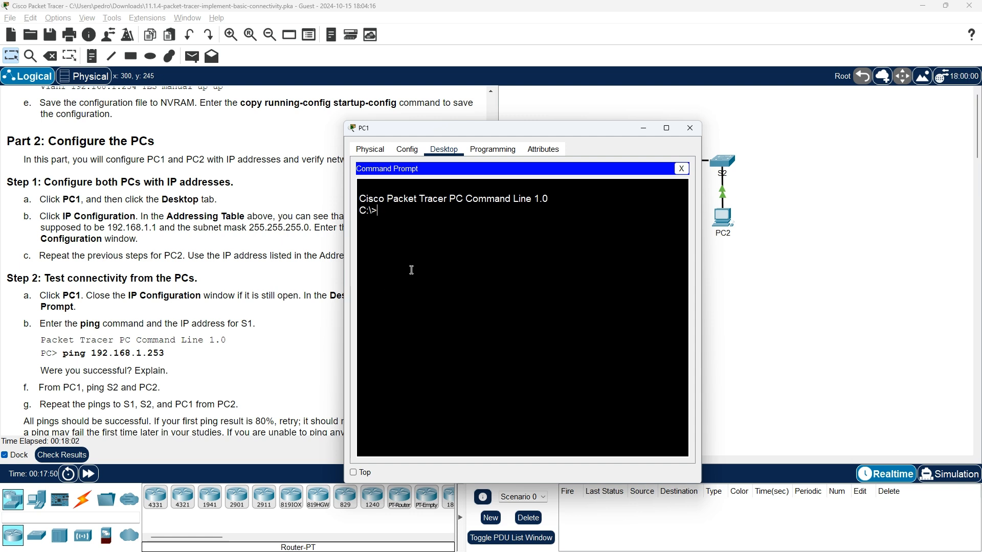
type("ping 192.168.1.253")
key("Return")
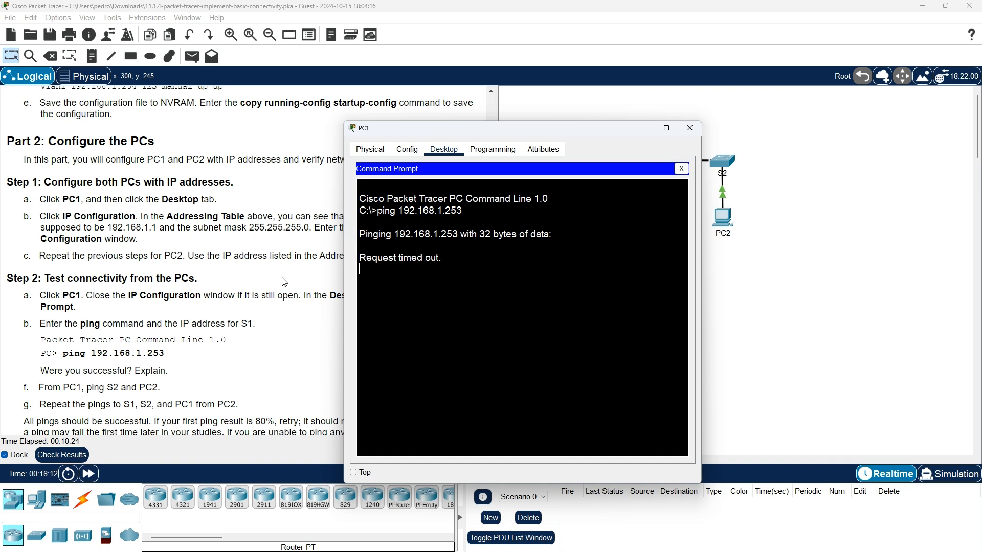
Move PC1's window aside to view the topology, then close it after 100% loss.
left_click_drag(403, 129, 597, 106)
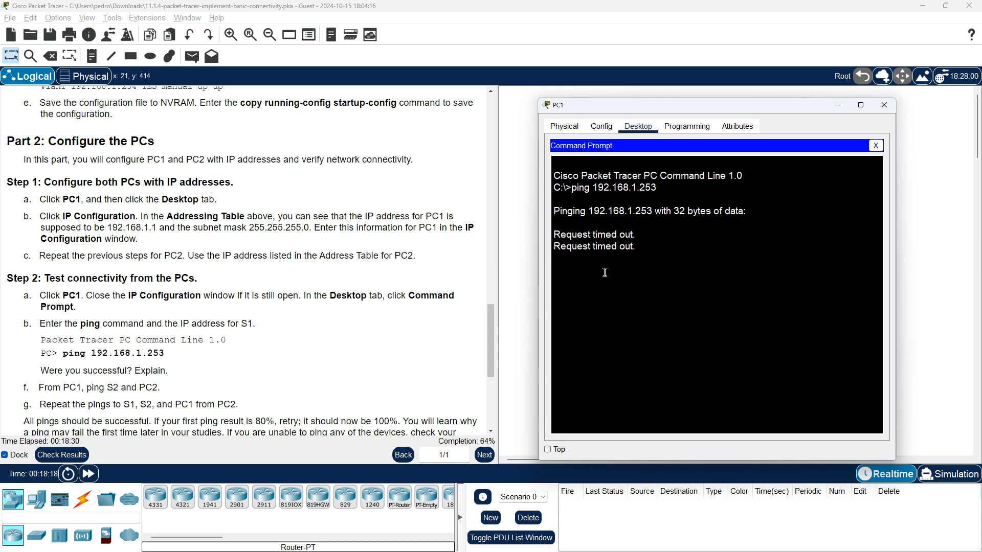
left_click_drag(653, 110, 628, 96)
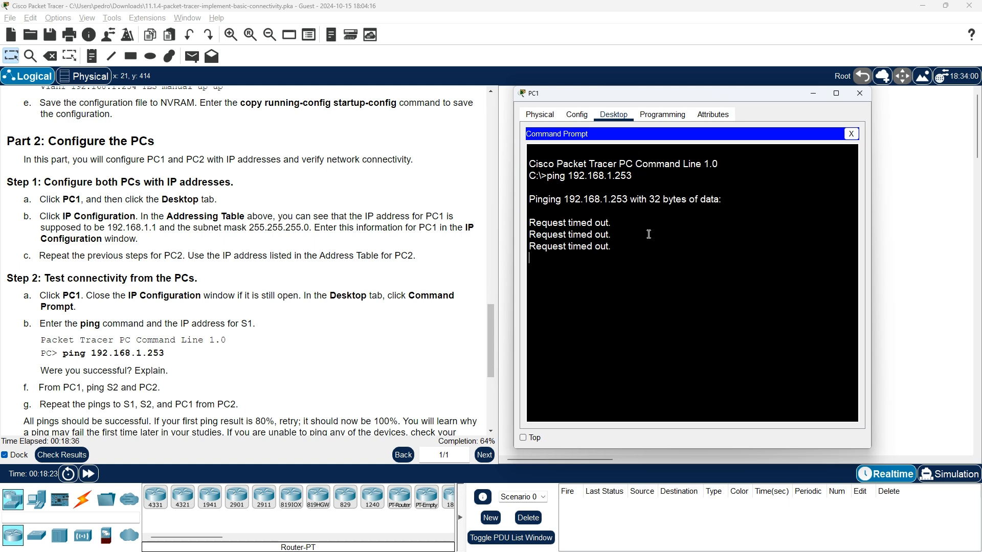
scroll(455, 356, "up", 2)
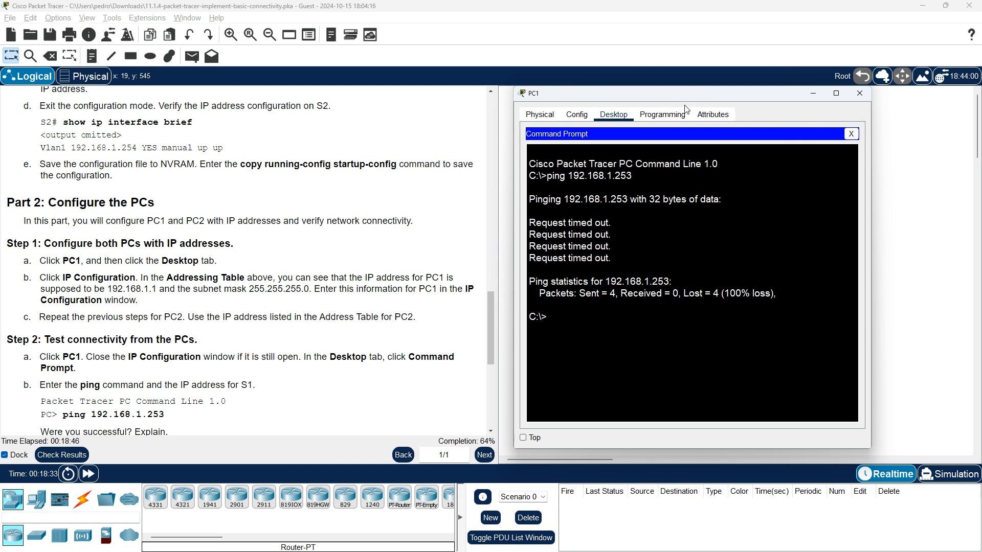
left_click(859, 93)
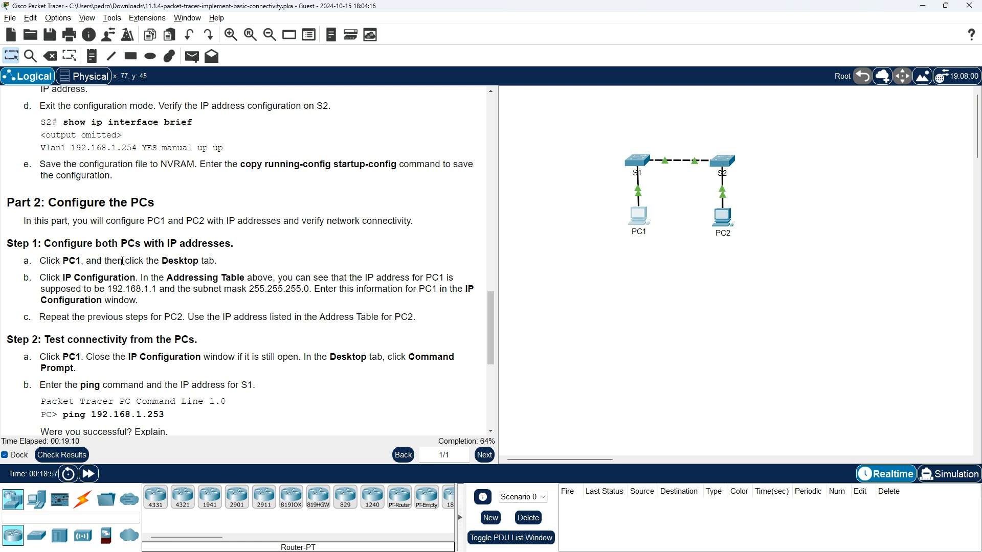
Open PC1's IP Configuration and shift the window aside to uncover the instructions.
left_click(640, 217)
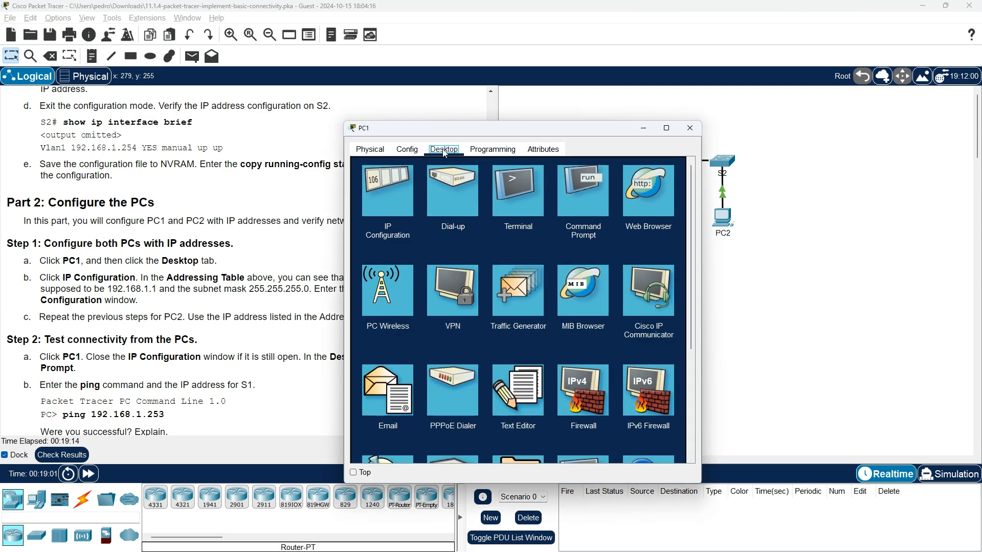
left_click(395, 195)
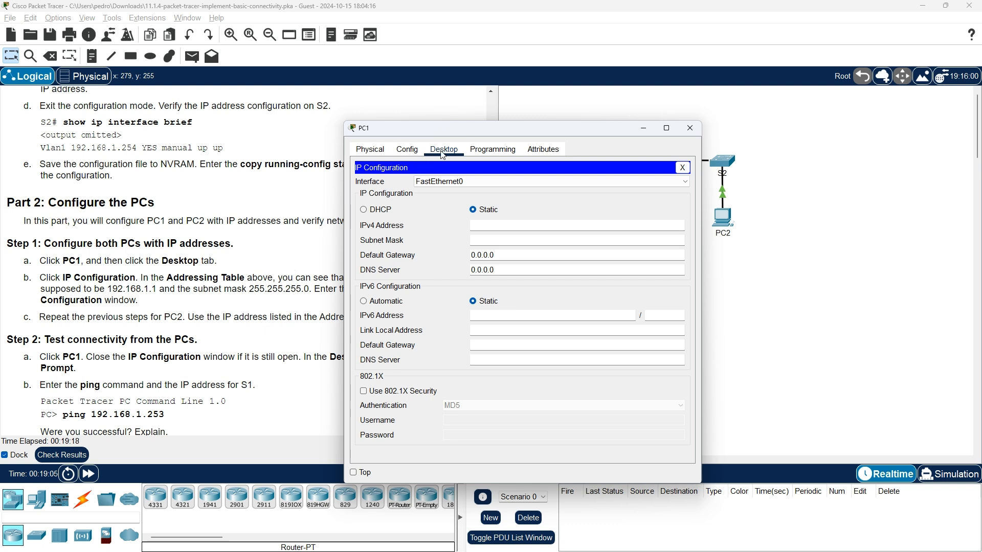
left_click_drag(465, 134, 567, 125)
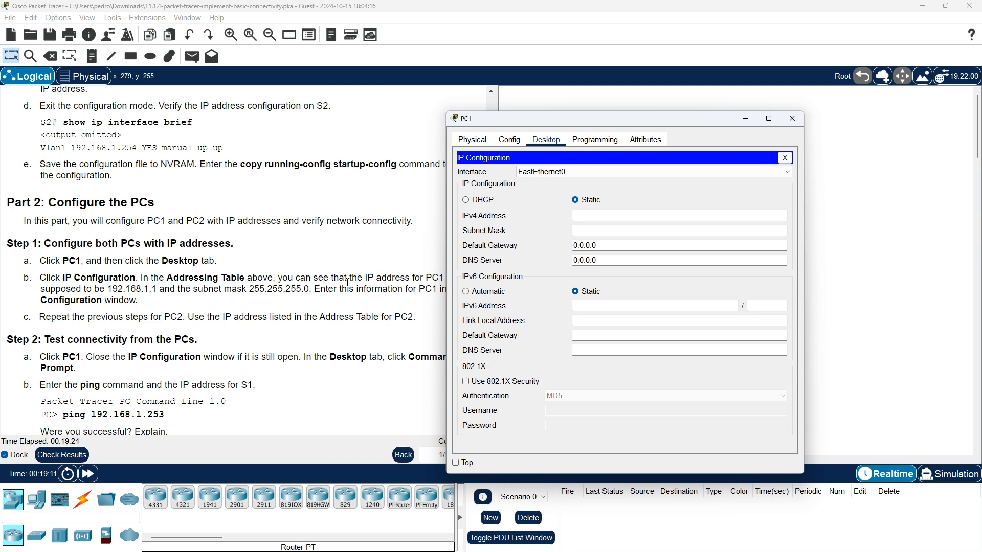
left_click_drag(555, 121, 624, 109)
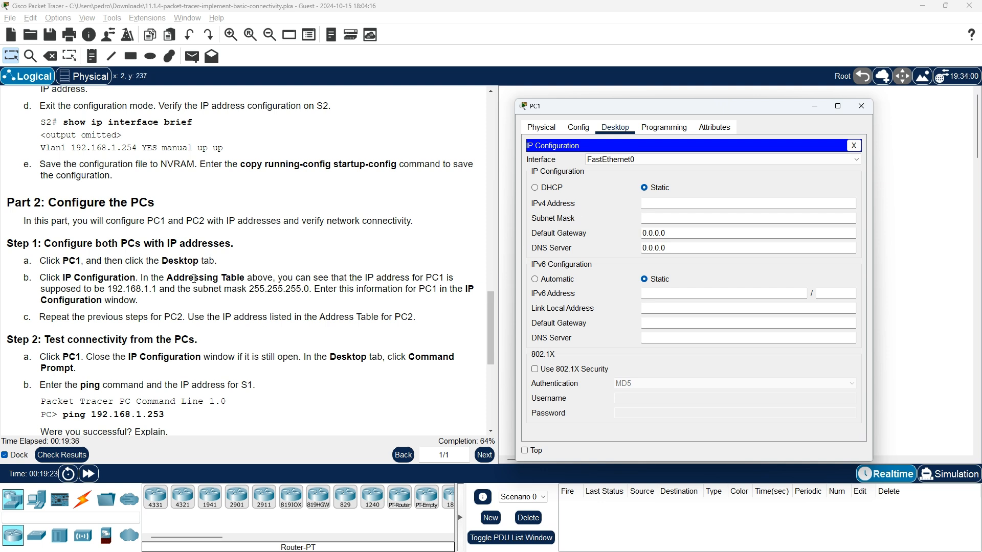
Give PC1 IPv4 address 192.168.1.1 with mask 255.255.255.0, copied from the instructions, and close it.
left_click_drag(107, 289, 157, 290)
right_click(149, 294)
left_click(169, 296)
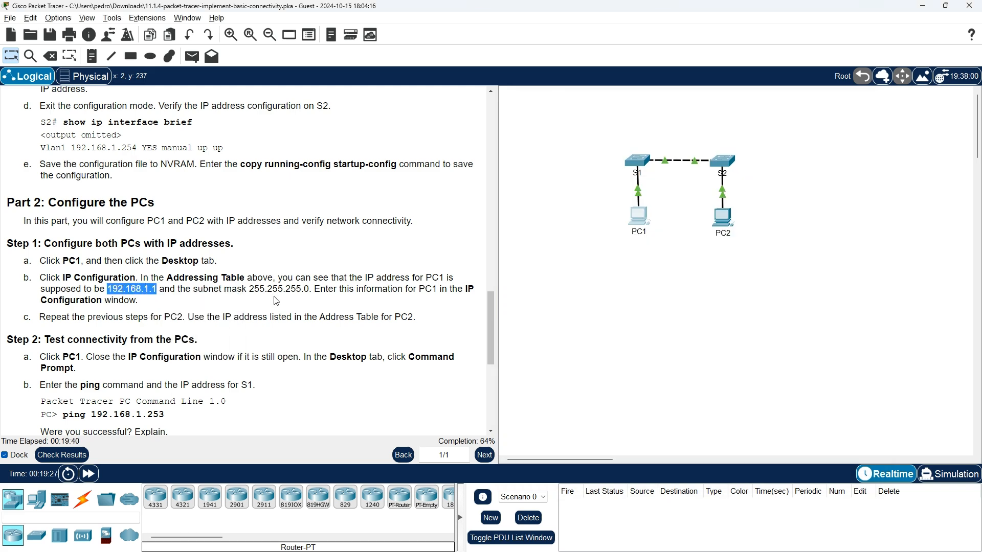
key("alt+Tab")
left_click(702, 205)
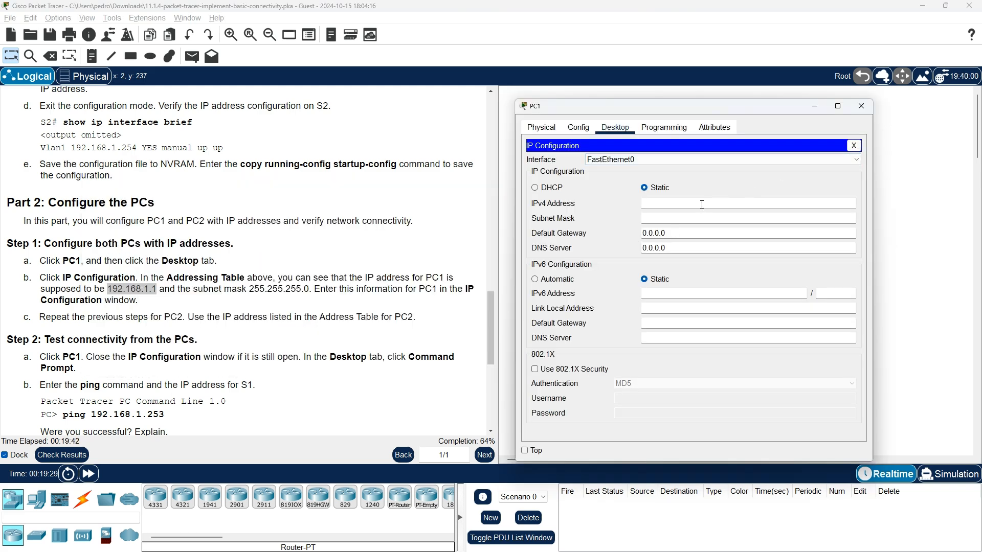
key("ctrl+v")
left_click(670, 218)
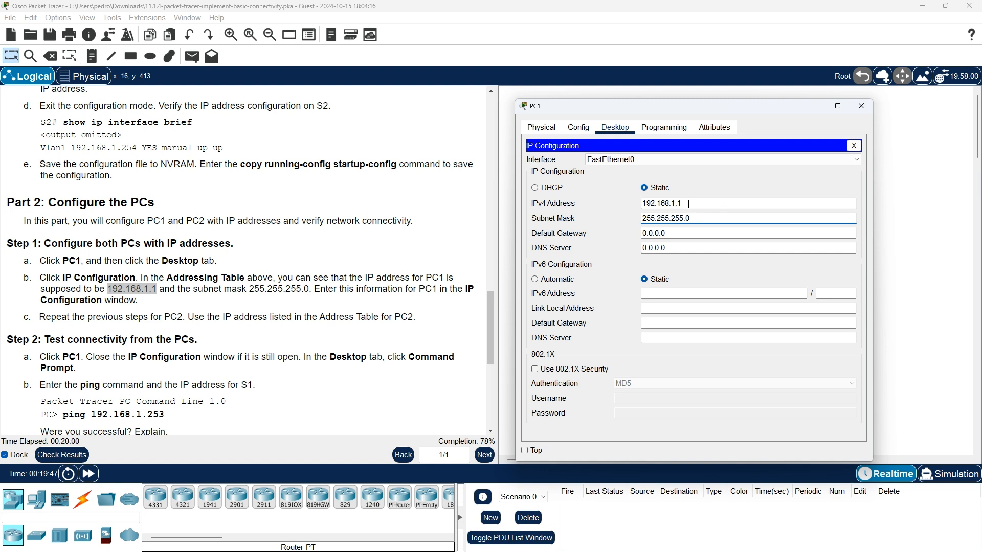
left_click(688, 204)
left_click(702, 220)
left_click(861, 105)
Open PC2's IP Configuration and move the window right to reveal the Addressing Table.
left_click(722, 219)
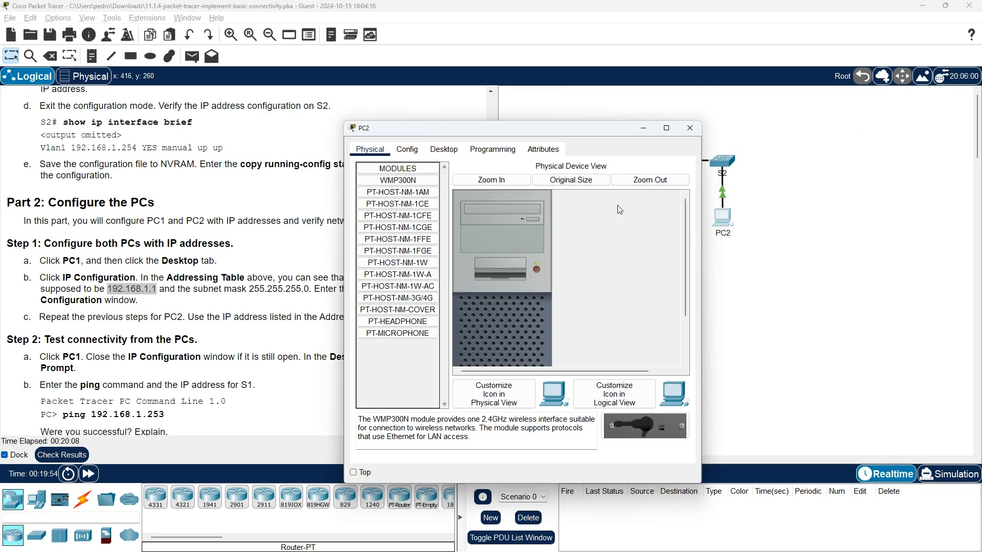
left_click(448, 155)
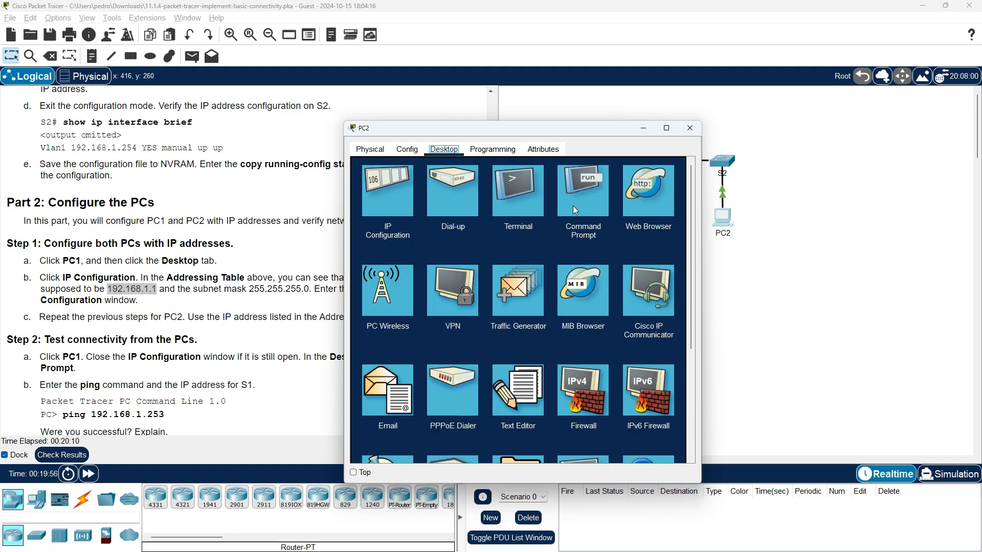
left_click(390, 196)
scroll(313, 254, "up", 20)
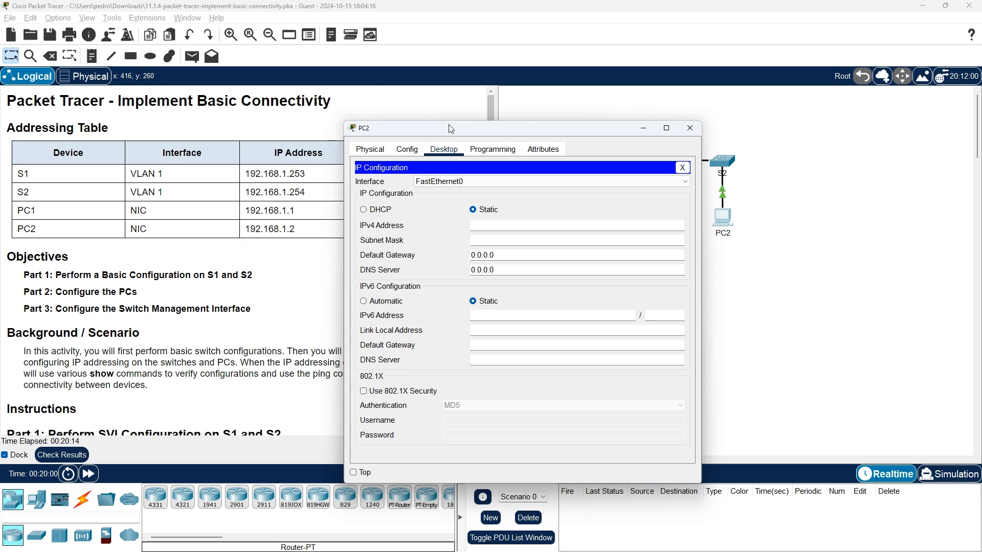
left_click_drag(452, 128, 631, 100)
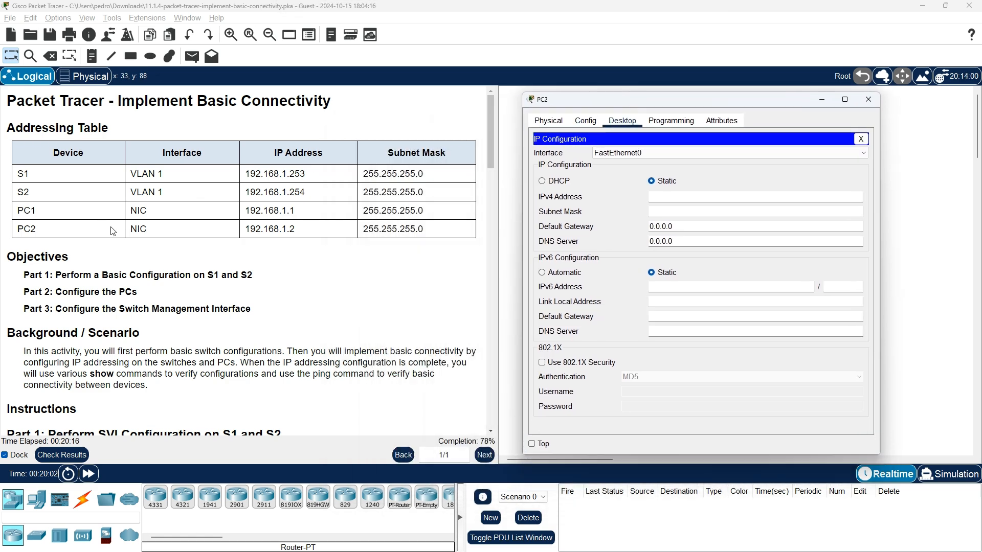
Copy PC2's address 192.168.1.2 from the Addressing Table.
left_click_drag(309, 229, 234, 238)
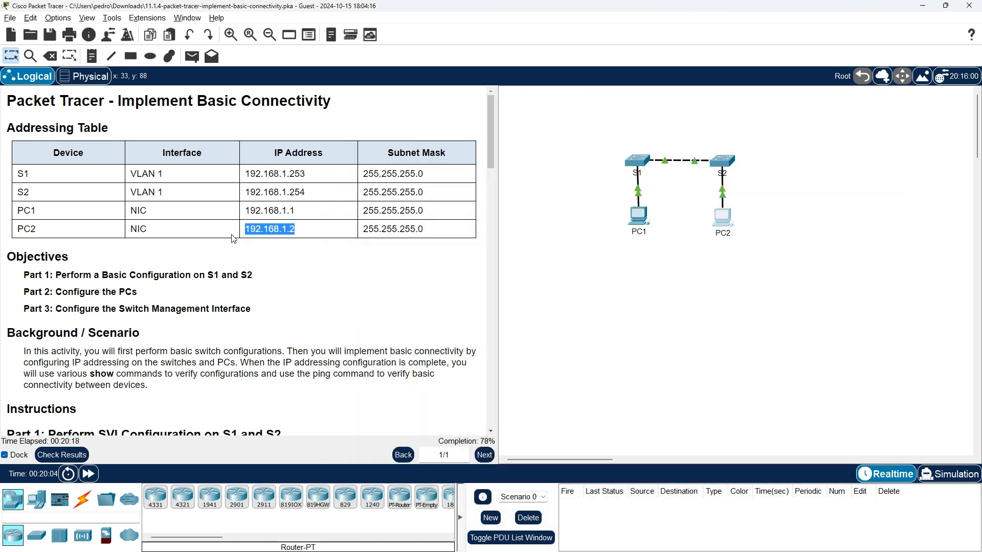
left_click(722, 218)
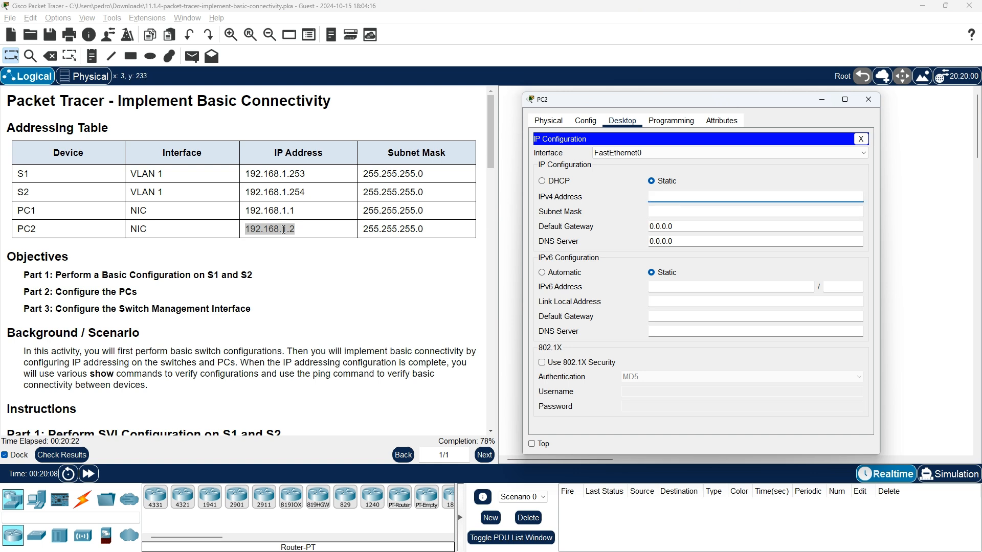
left_click(277, 230)
double_click(277, 229)
right_click(276, 230)
left_click(287, 235)
key("alt+Tab")
Paste 192.168.1.2 as PC2's IPv4 address, fix the invalid-address error, set mask 255.255.255.0, close.
right_click(670, 197)
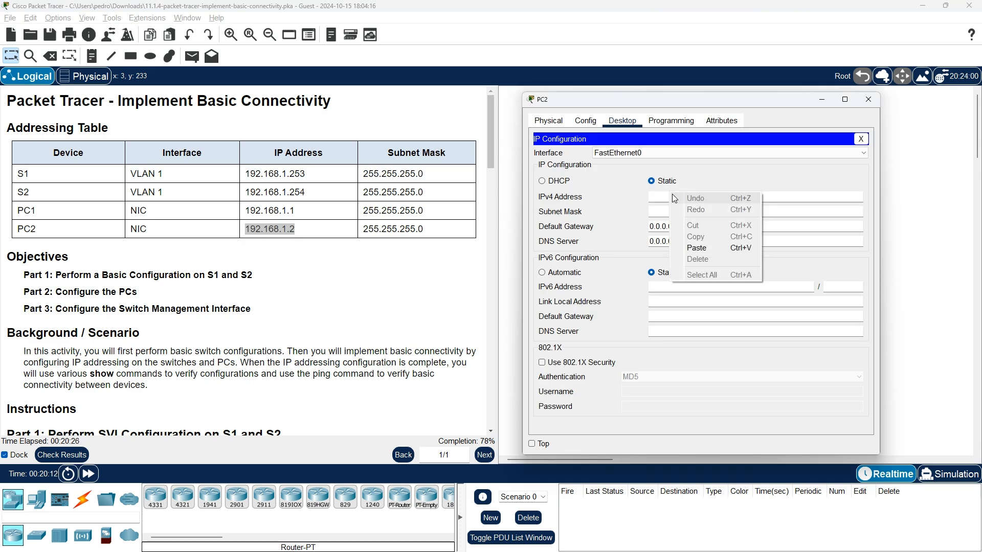
left_click(696, 248)
left_click(688, 212)
left_click(532, 288)
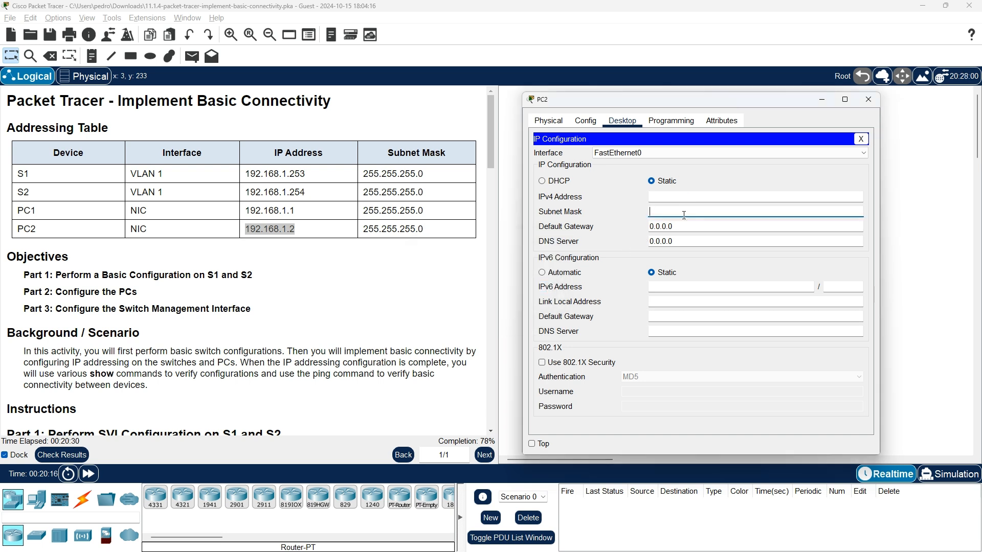
right_click(682, 194)
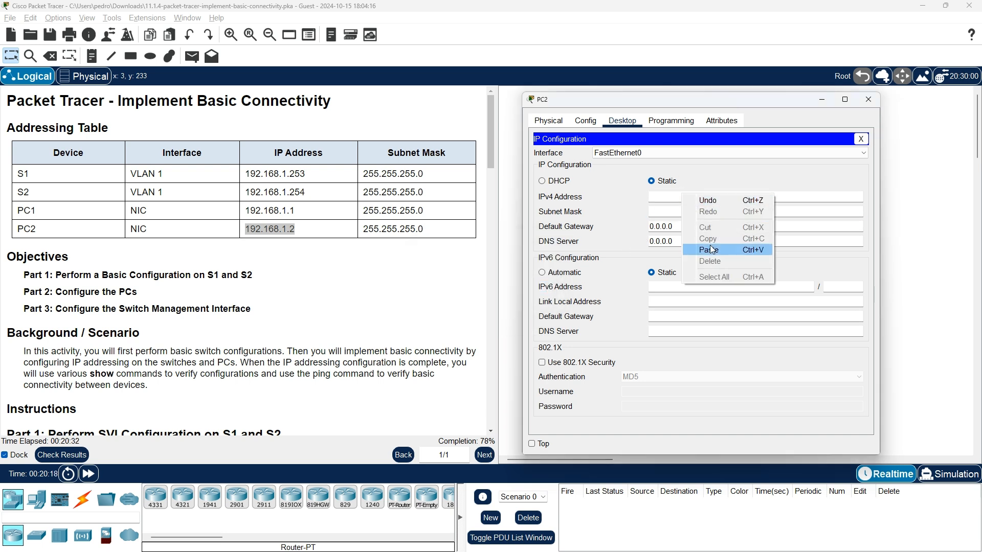
left_click(712, 249)
key("BackSpace")
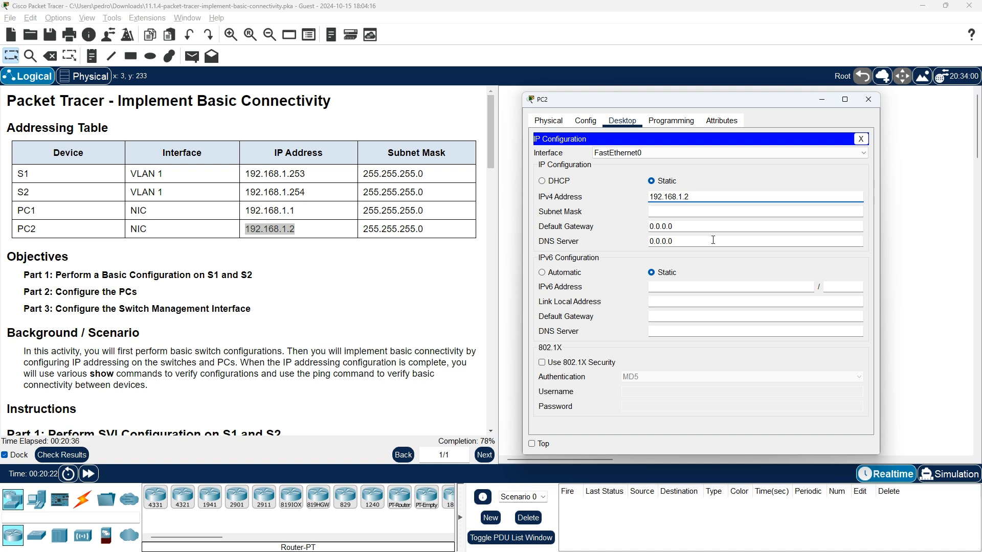
left_click(662, 211)
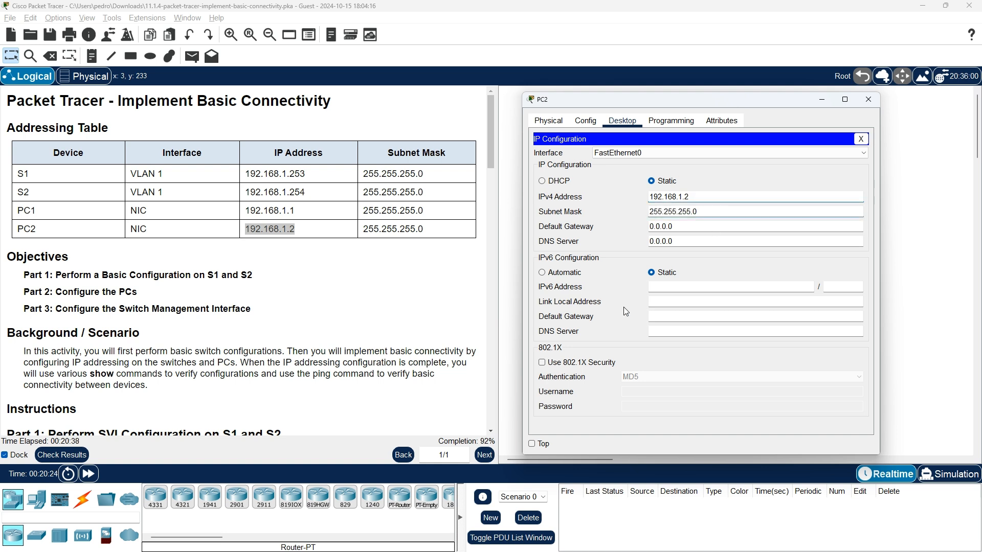
left_click(873, 104)
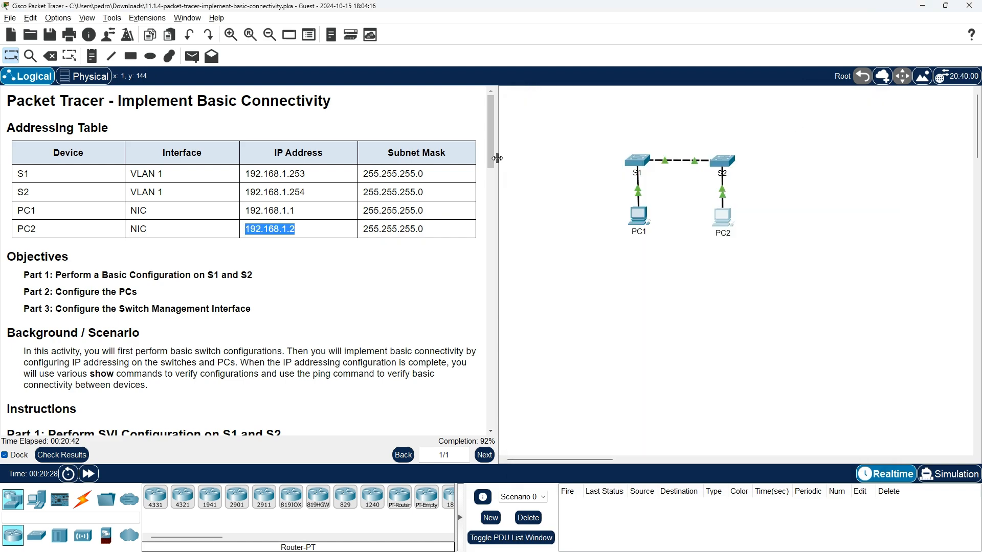
Scroll the instructions to Part 2, Step 2: Test connectivity from the PCs.
left_click_drag(494, 164, 510, 357)
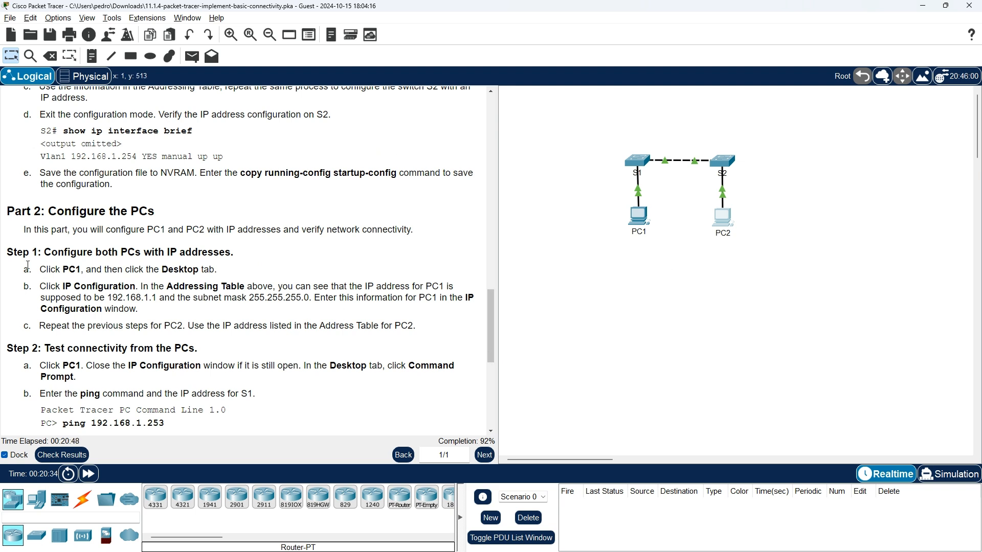
scroll(43, 344, "down", 1)
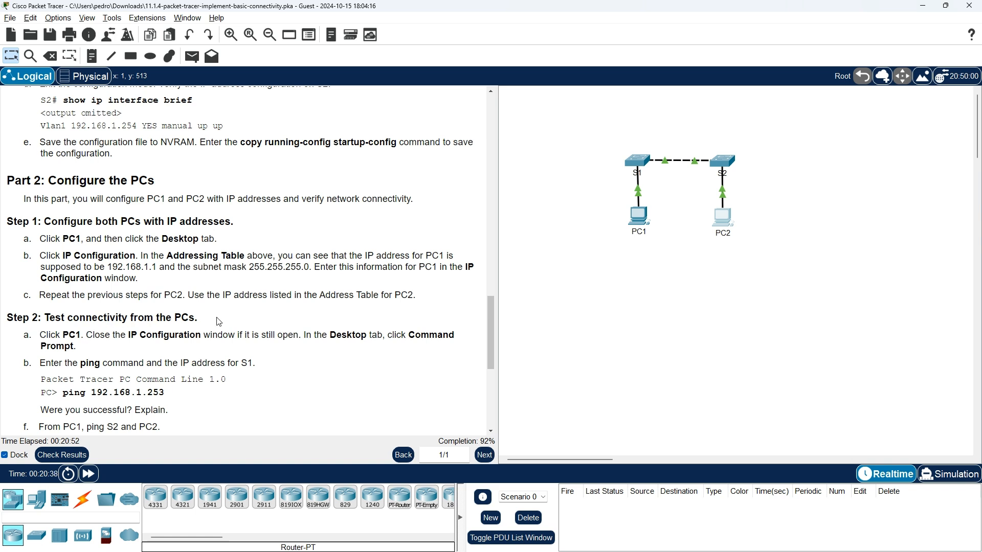
scroll(233, 325, "down", 1)
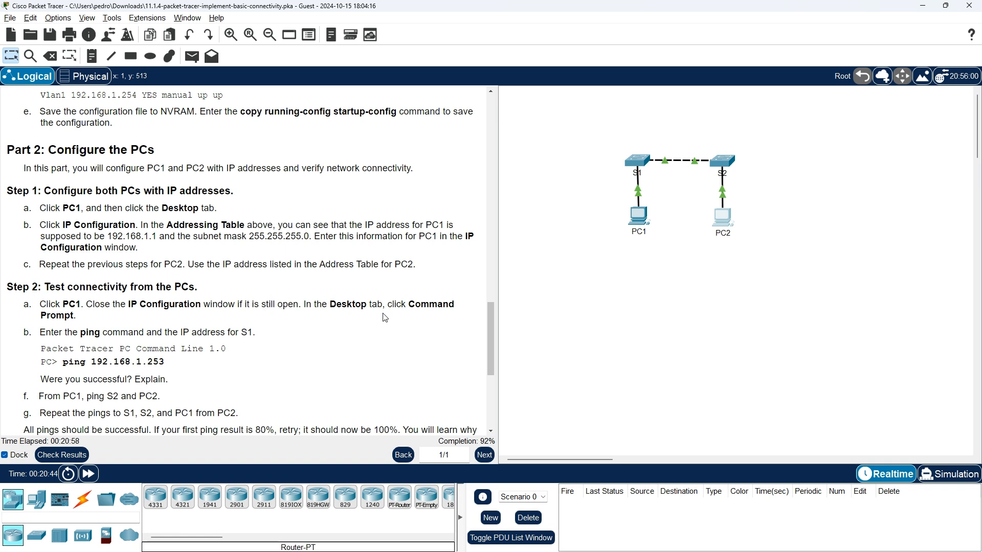
Rerun ping 192.168.1.253 in PC1's Command Prompt, now getting 3 of 4 replies.
left_click(649, 211)
left_click(581, 200)
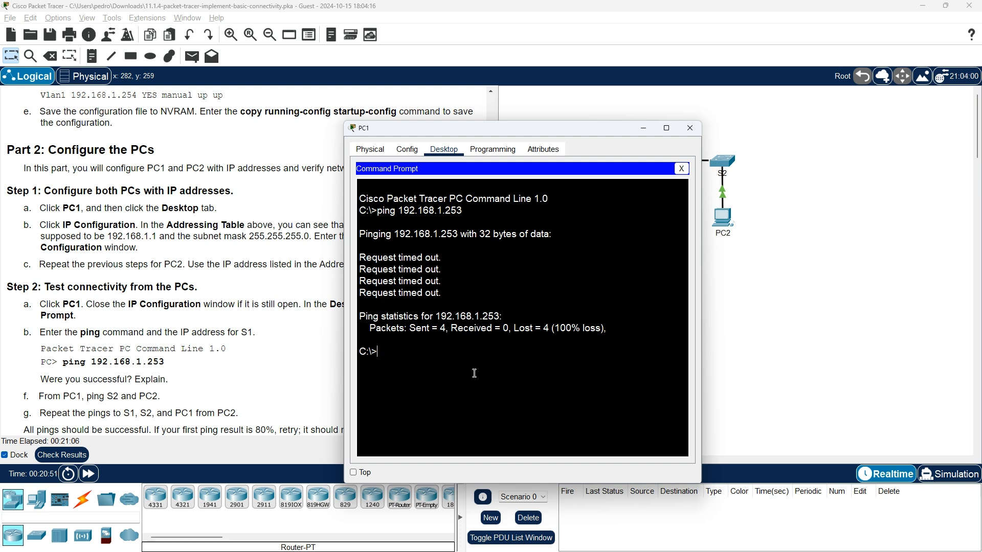
key("Up")
key("Return")
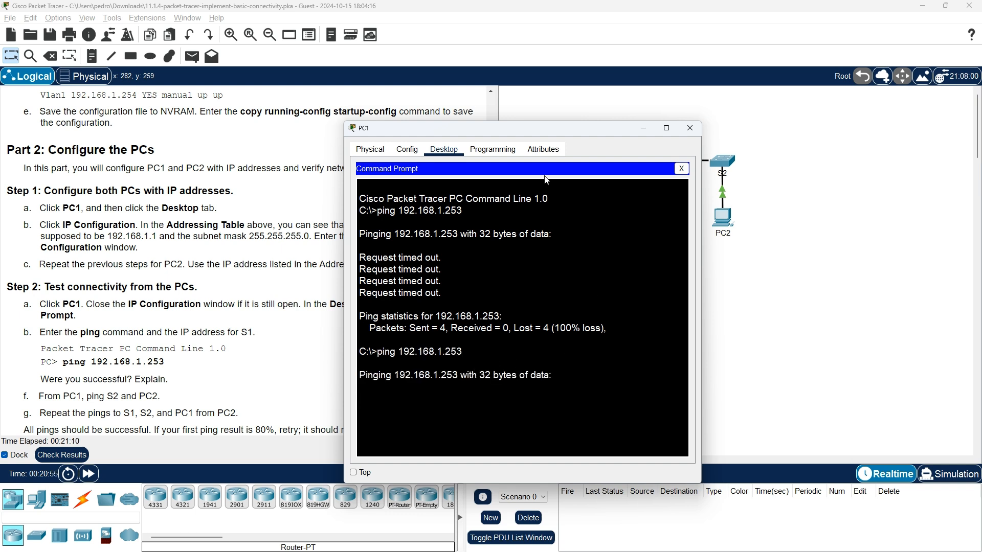
left_click_drag(534, 129, 691, 77)
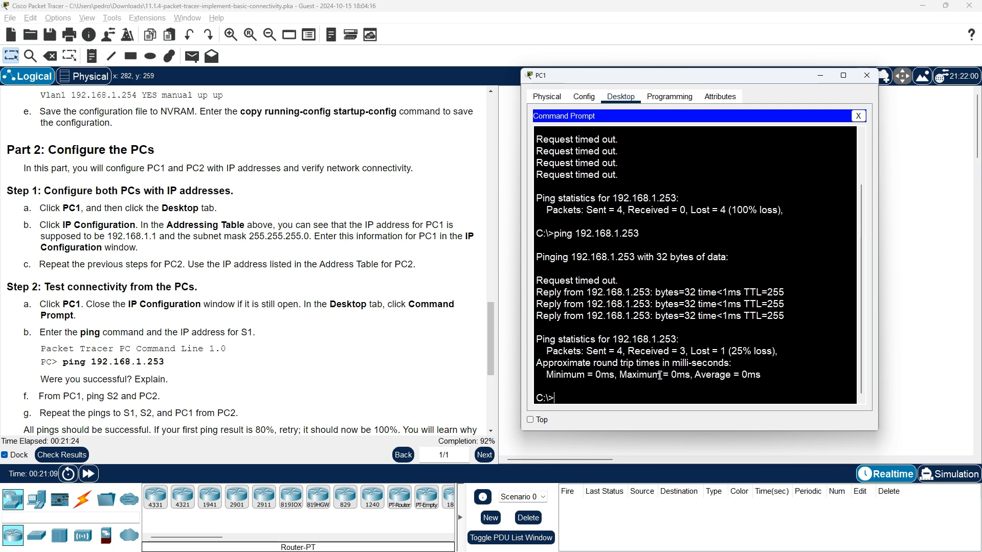
left_click_drag(489, 340, 503, 132)
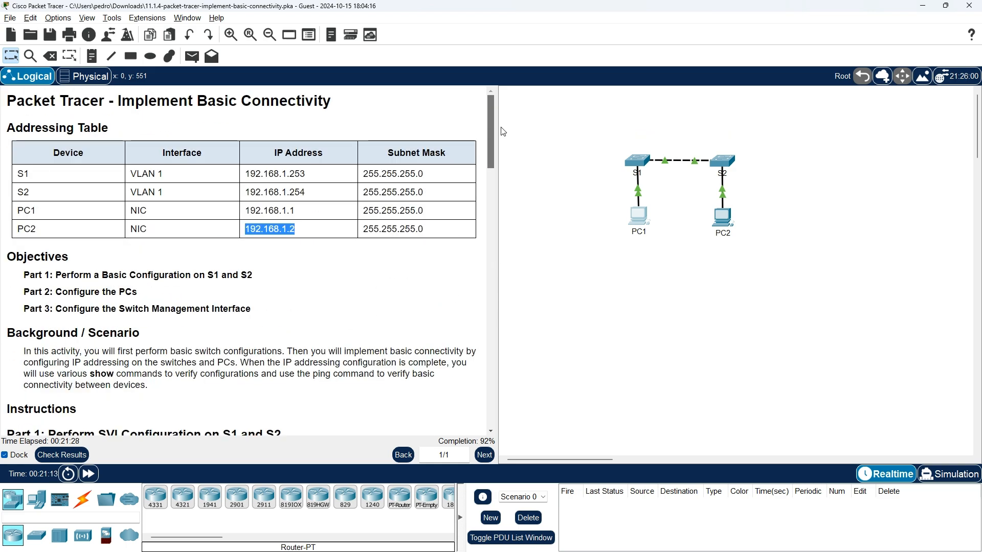
Scroll the instructions to Step 3 and return to PC1's Command Prompt with the 25% loss results.
left_click_drag(503, 132, 492, 298)
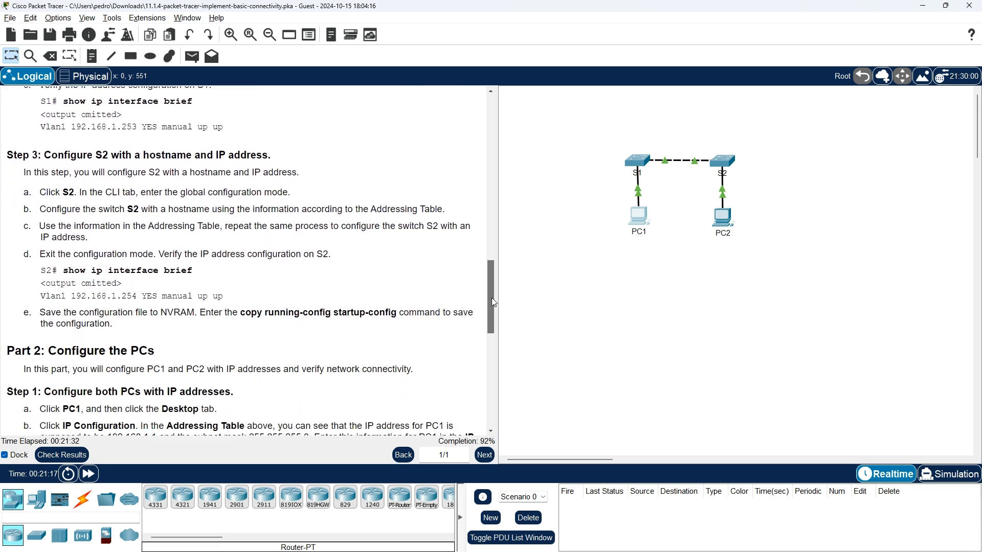
key("alt+Tab")
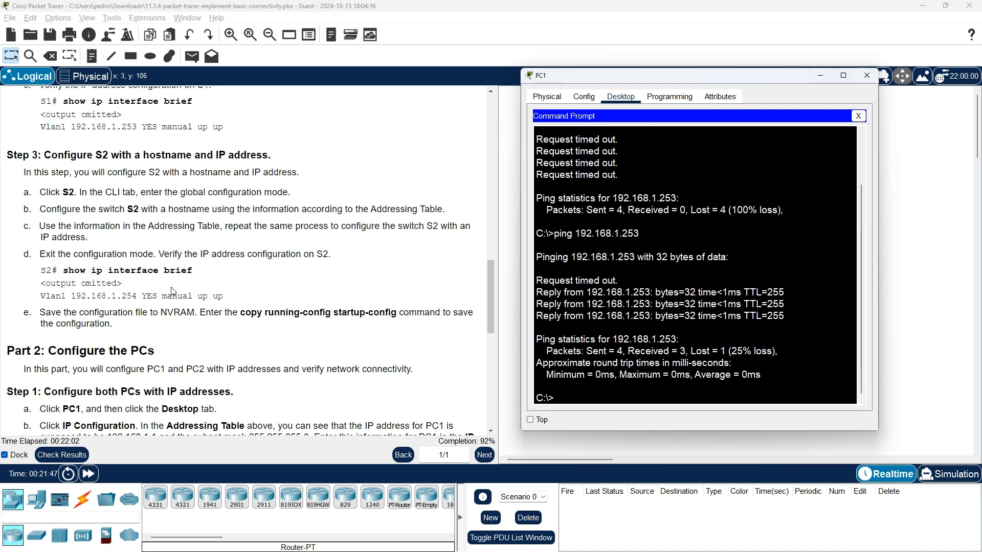
Scroll through the instructions to review the connectivity tests.
scroll(171, 291, "up", 1)
scroll(172, 291, "up", 5)
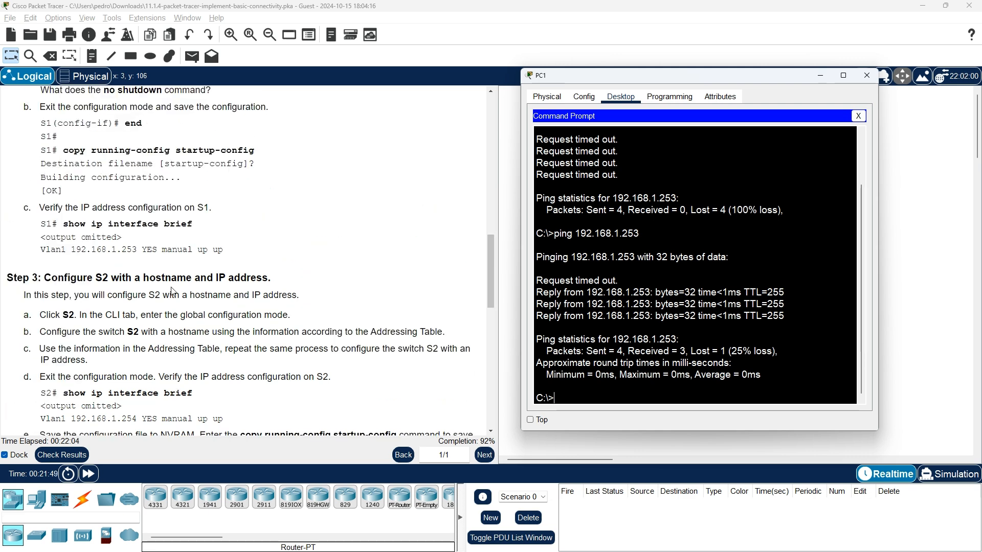
scroll(172, 292, "down", 6)
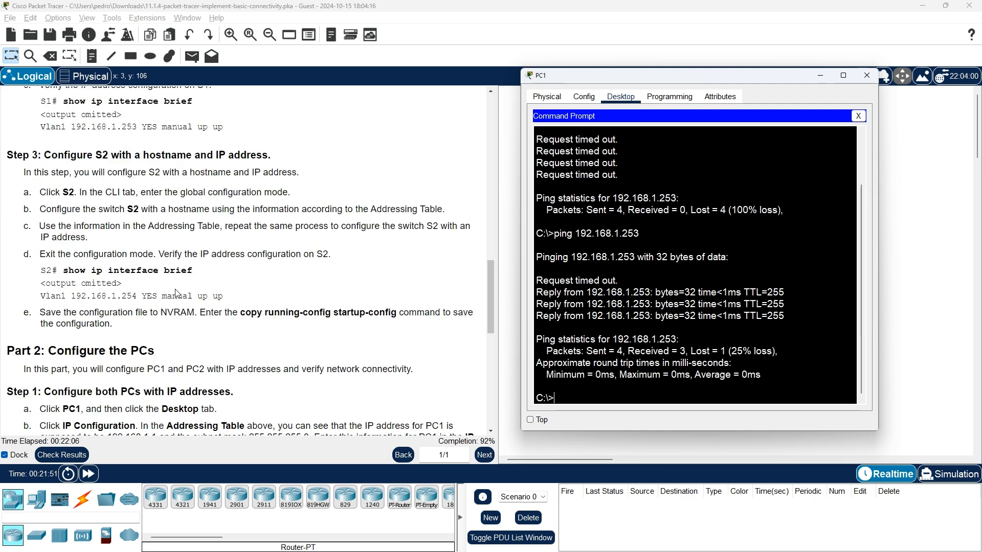
scroll(174, 293, "down", 3)
scroll(176, 295, "down", 4)
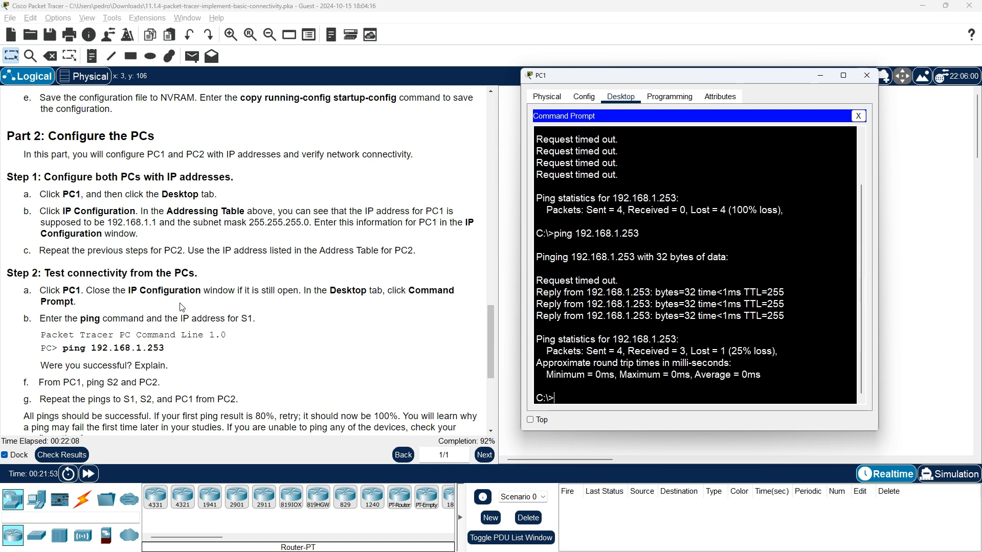
scroll(219, 364, "down", 1)
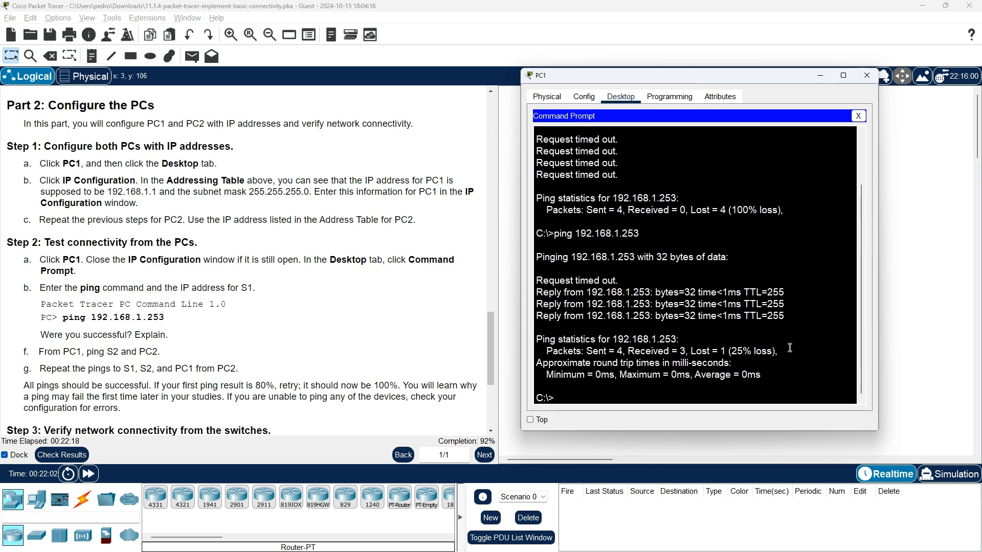
Ping S2 at 192.168.1.254 from PC1, getting 3 of 4 replies, then scroll to the Addressing Table.
key("Up")
key("BackSpace")
type("4")
key("Return")
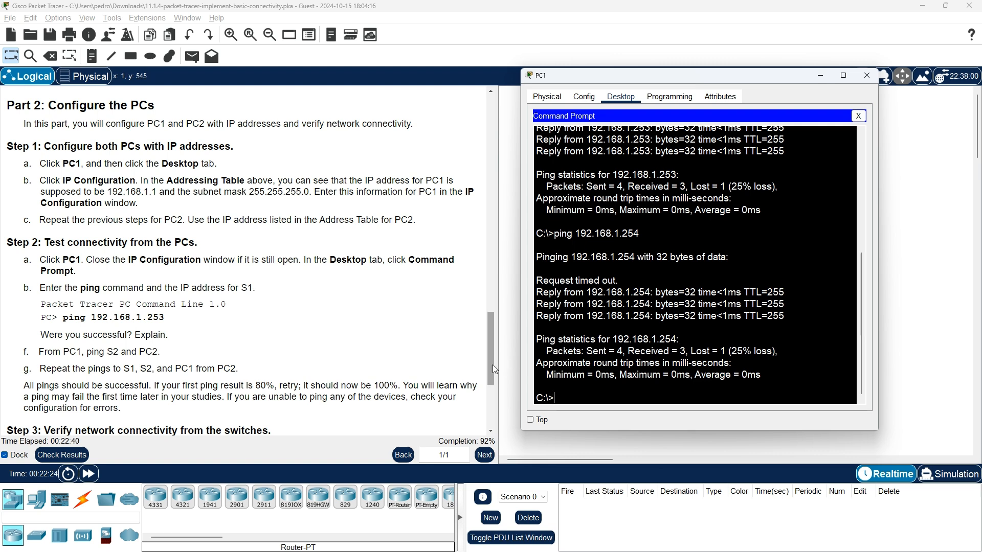
key("Up")
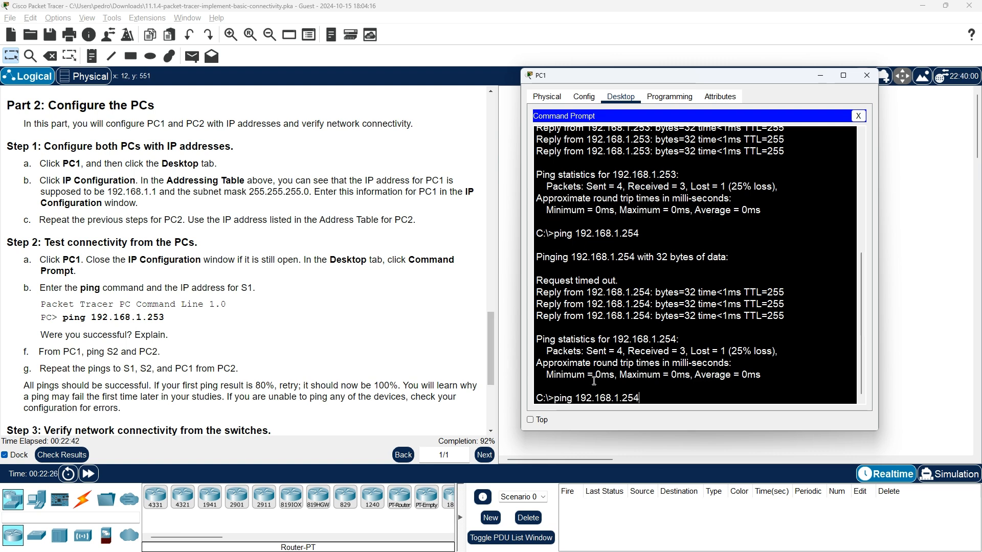
left_click_drag(493, 363, 497, 81)
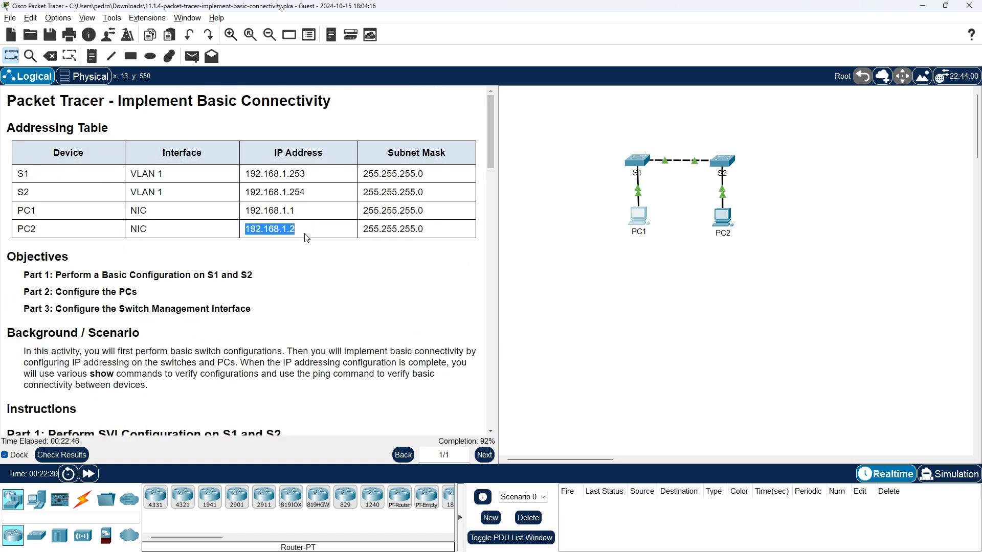
Ping PC2 at 192.168.1.2 from PC1, receiving all four replies with 0% loss.
key("alt+Tab")
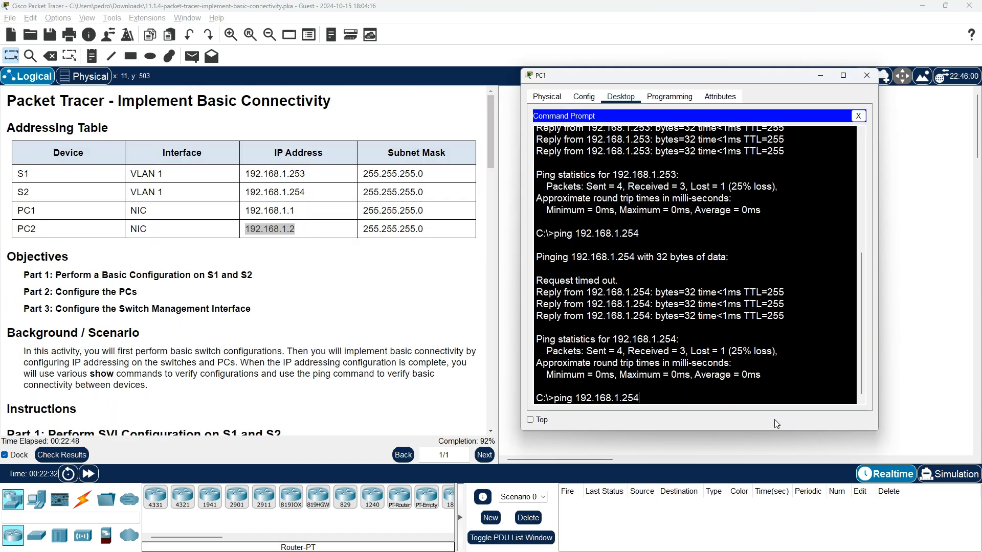
key("BackSpace")
key("BackSpace")
key("Return")
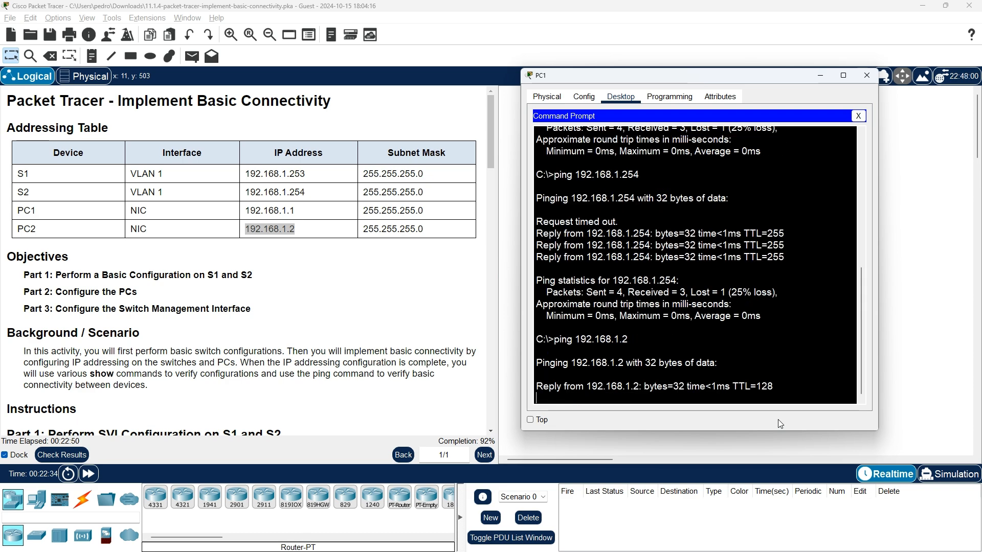
left_click_drag(489, 155, 498, 397)
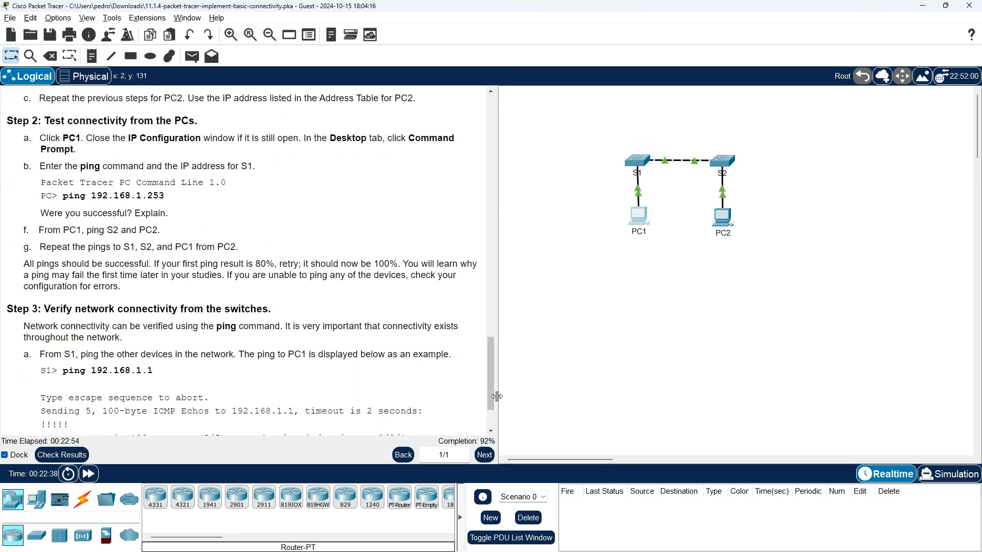
key("alt+Tab")
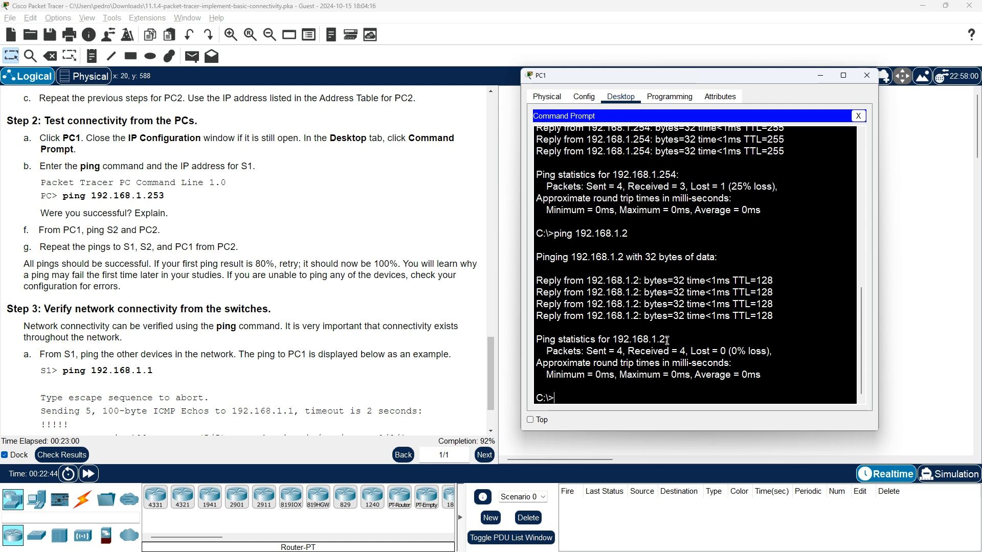
scroll(703, 337, "down", 1)
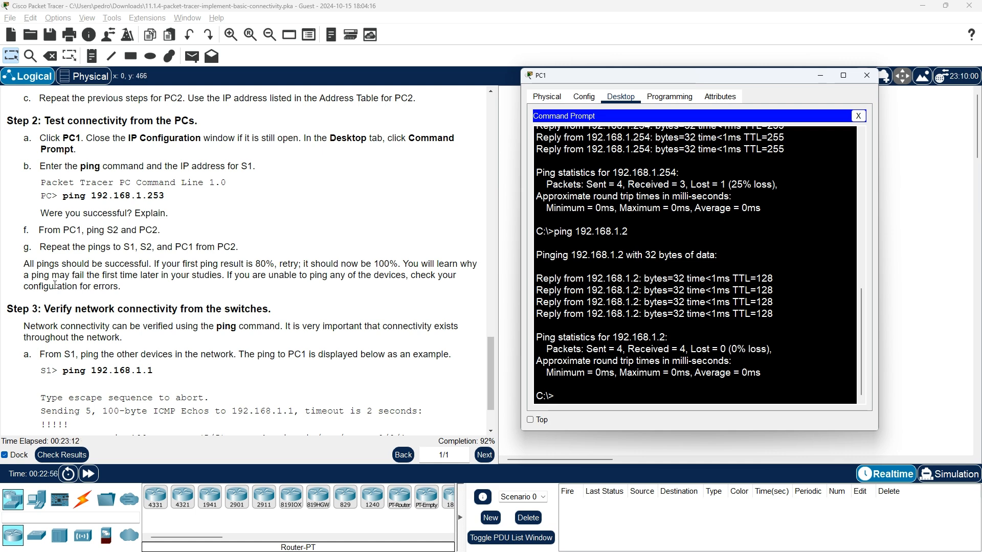
scroll(50, 277, "up", 1)
Rerun PC1's ping to S1 at 192.168.1.253.
left_click(101, 290)
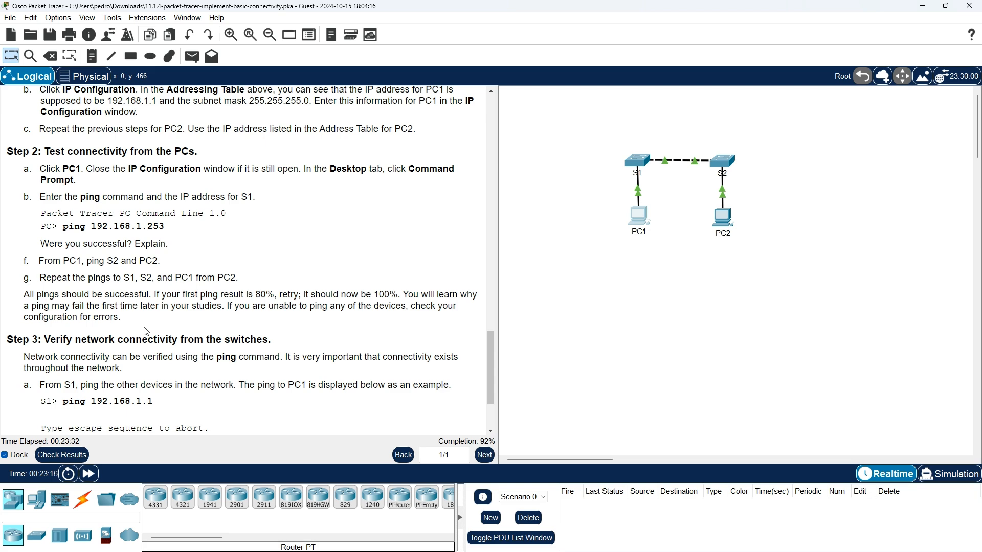
key("alt+Tab")
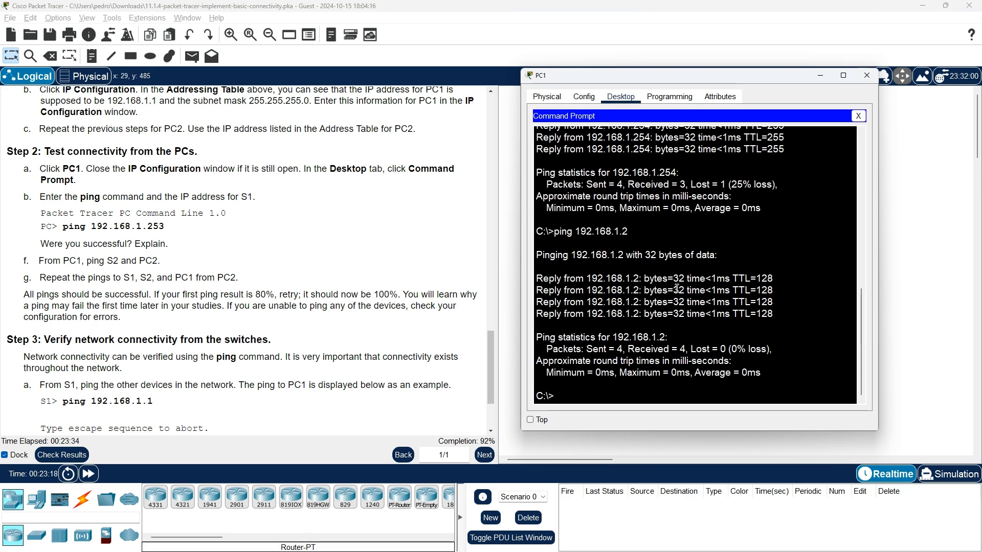
key("Up")
type("53")
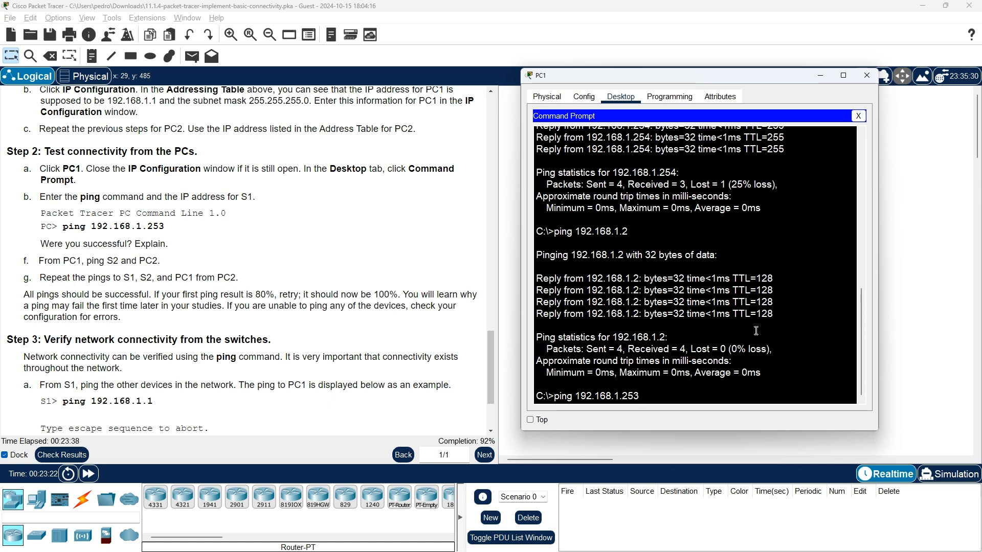
key("Return")
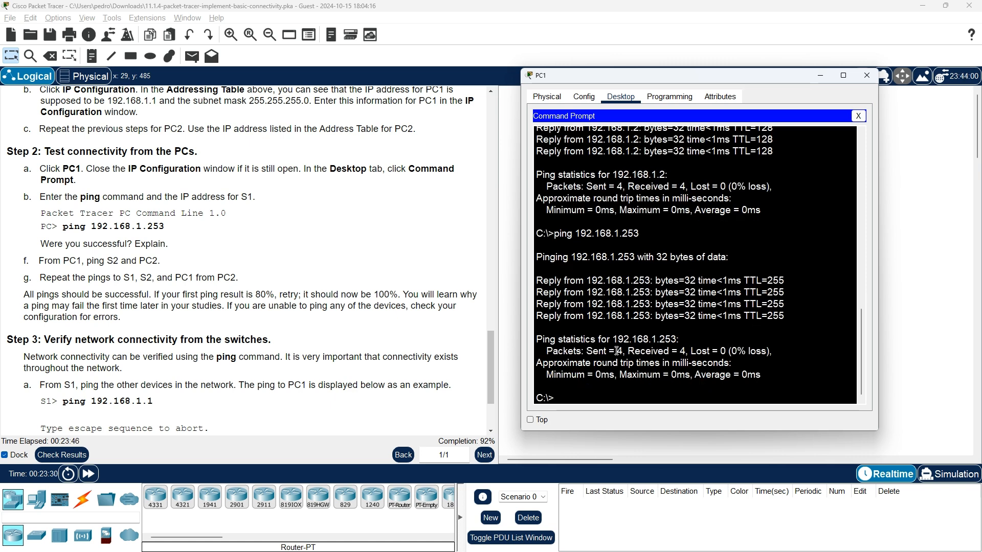
Rerun PC1's ping to S2 at 192.168.1.254, both switches now replying with 0% loss.
key("Up")
key("BackSpace")
key("BackSpace")
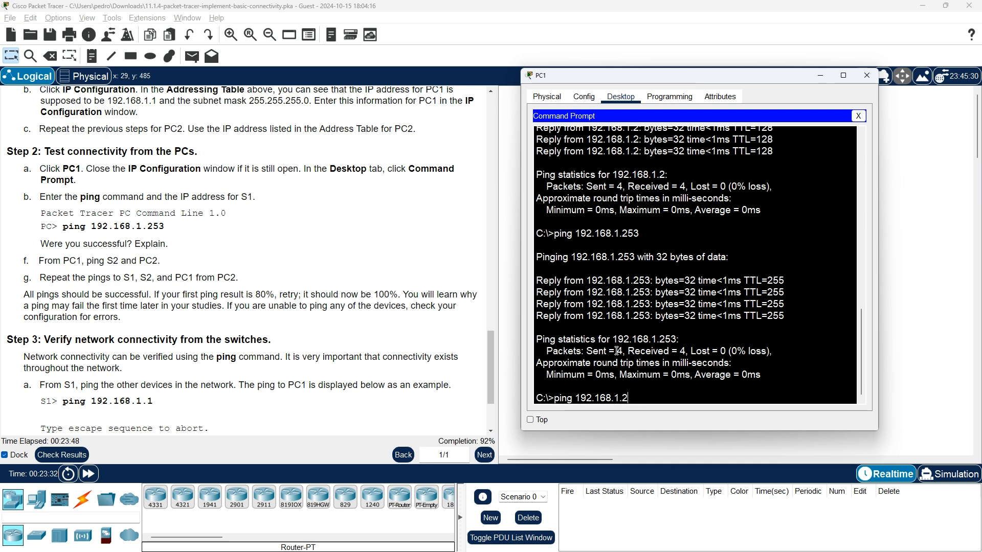
type("54")
key("Return")
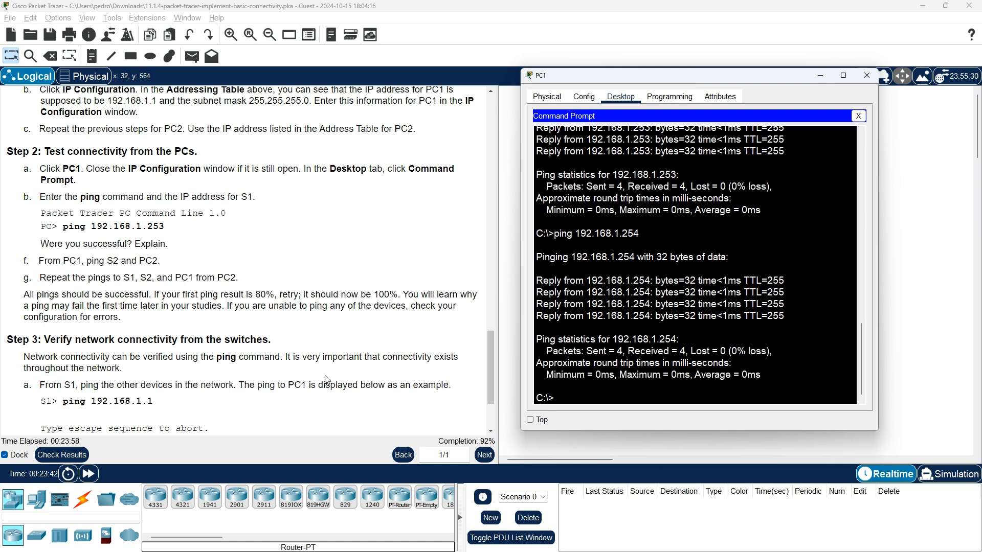
scroll(325, 379, "down", 1)
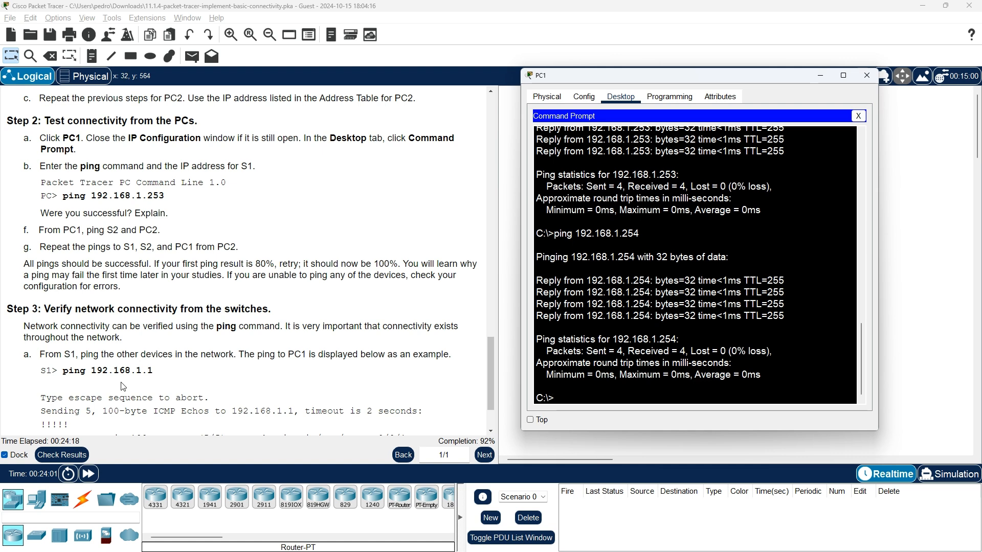
Close PC1, open S1's CLI, enter enable mode and run an incomplete 'ping 192.168'.
left_click(868, 76)
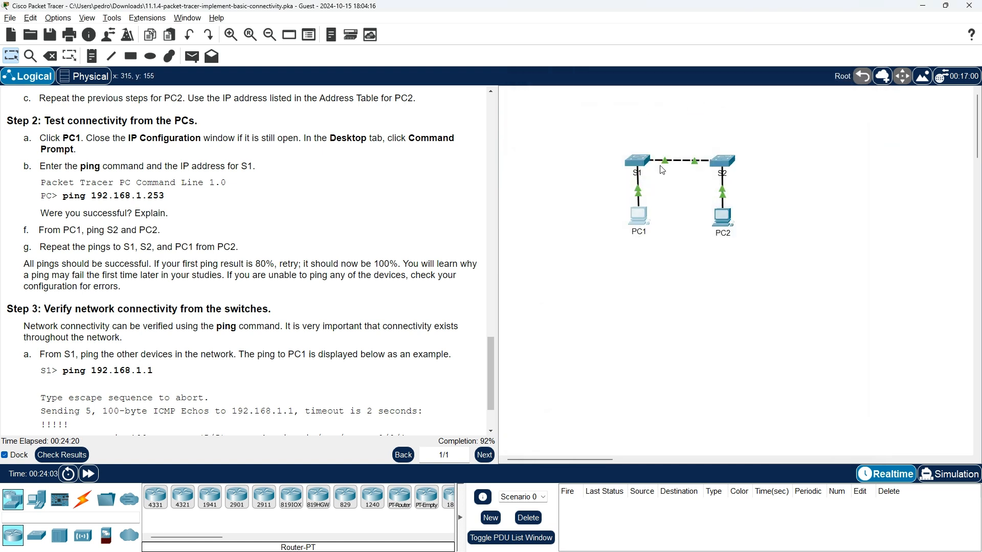
left_click(637, 163)
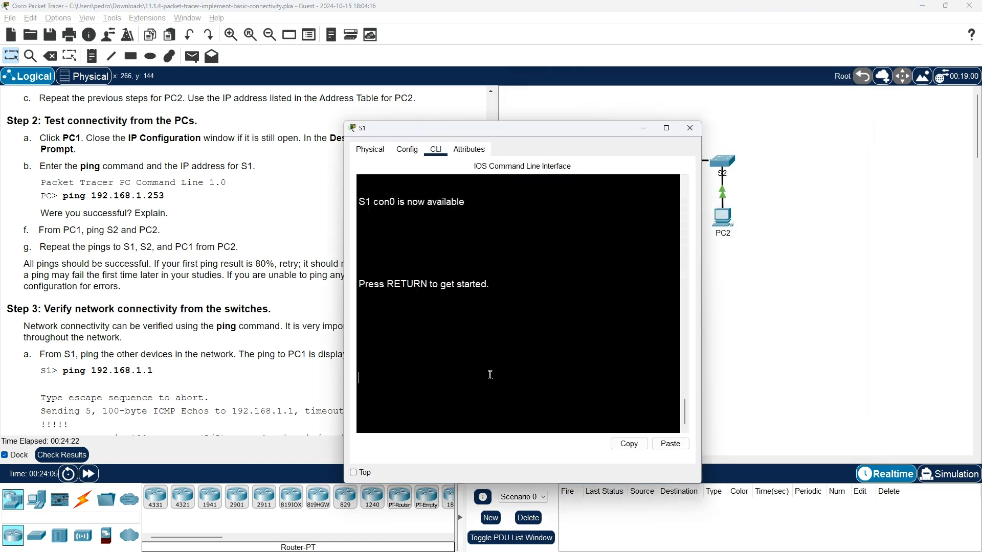
key("Return")
key("Return")
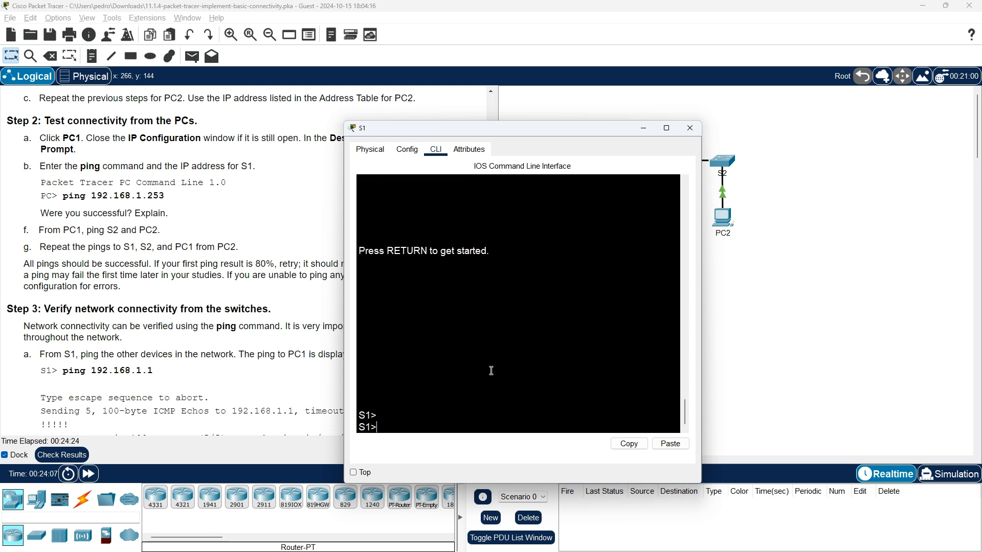
type("enable")
key("Return")
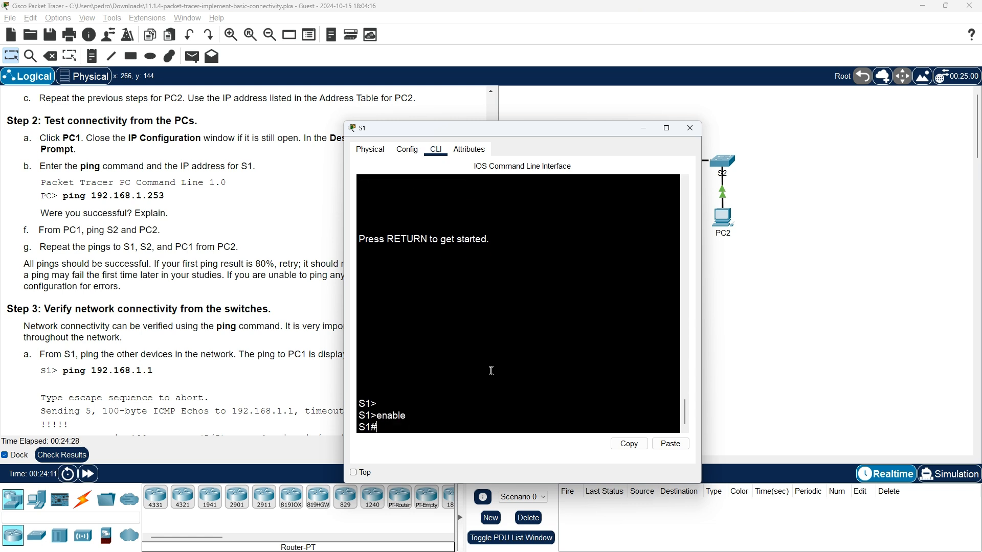
type("ping 192.168")
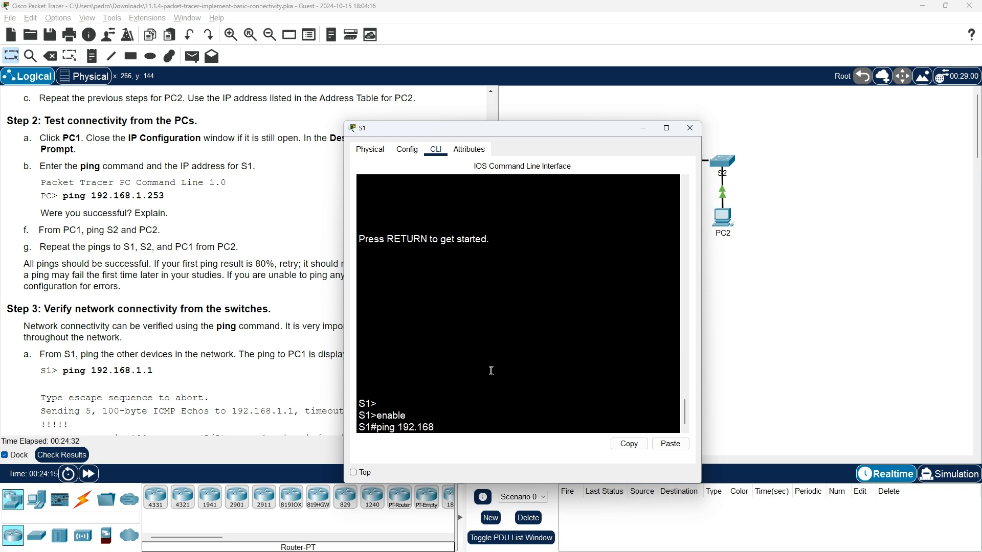
key("Return")
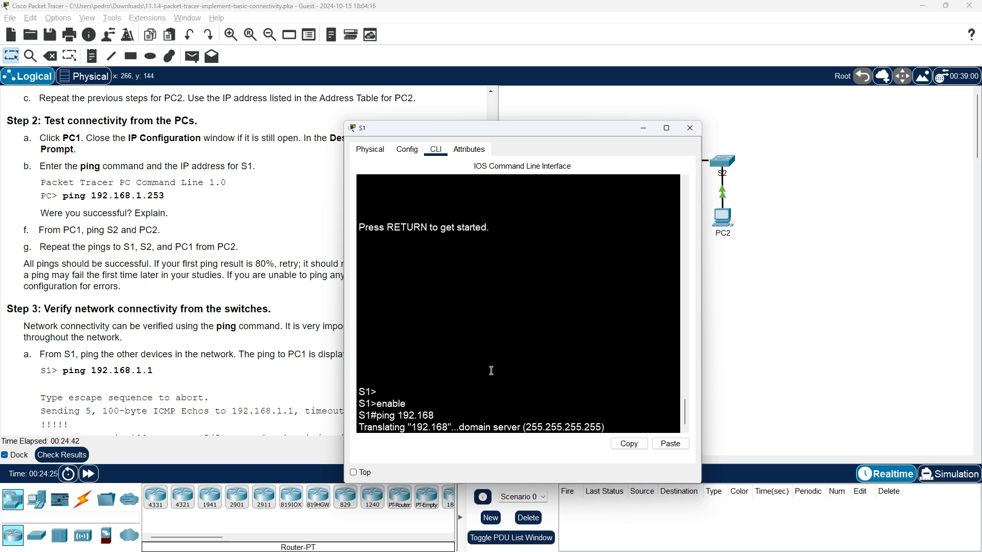
Try to abort S1's stalled lookup and dismiss the Interface Locked messages.
key("Escape")
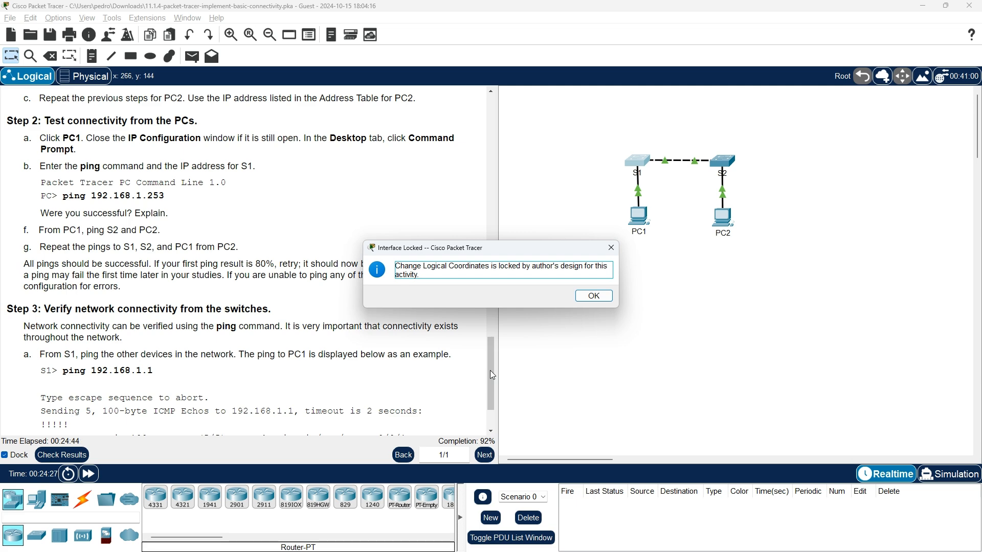
key("Escape")
left_click(639, 168)
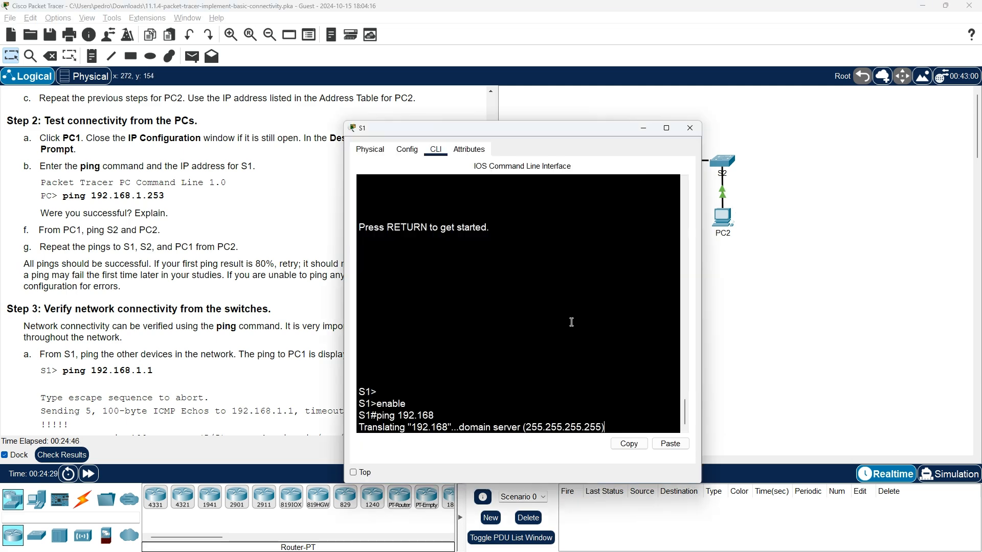
left_click(690, 128)
left_click(635, 165)
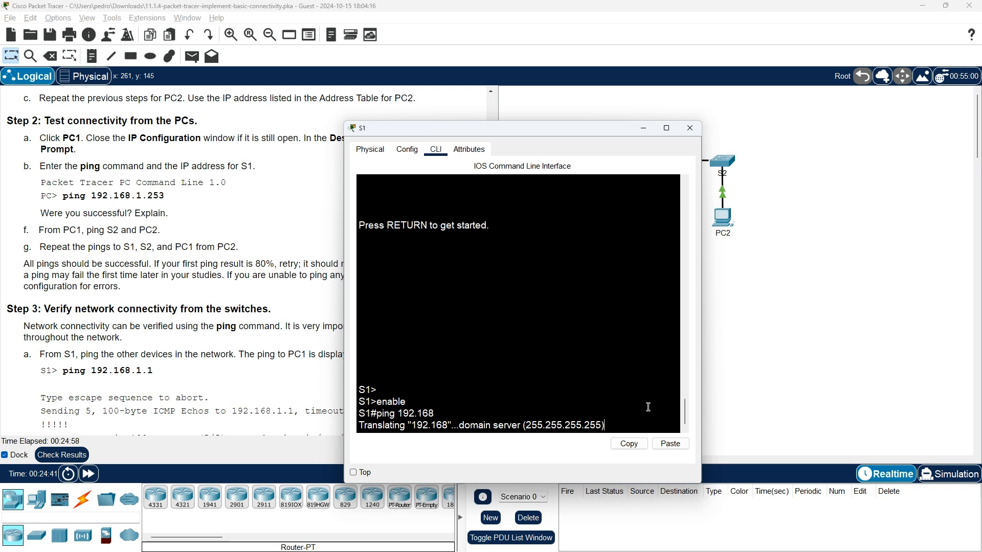
key("Escape")
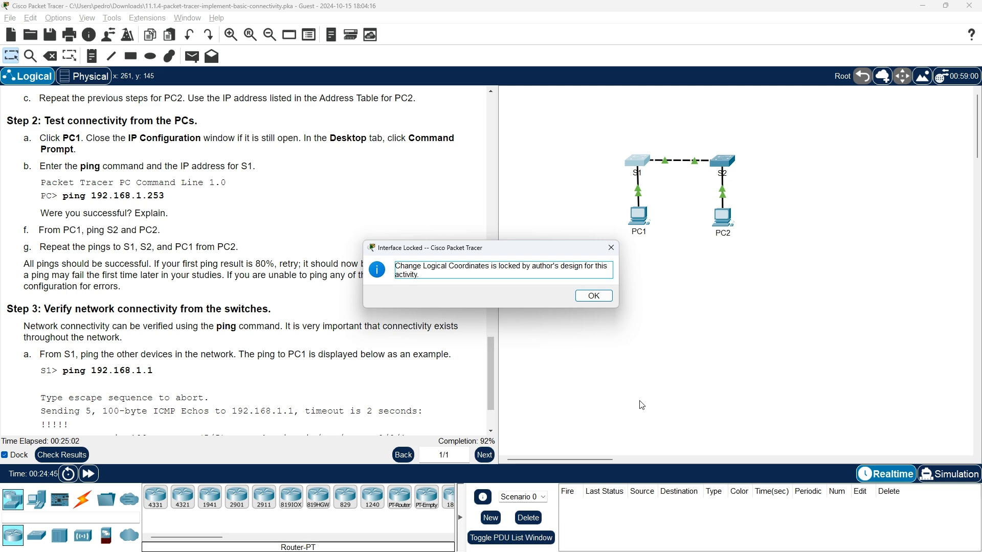
key("Return")
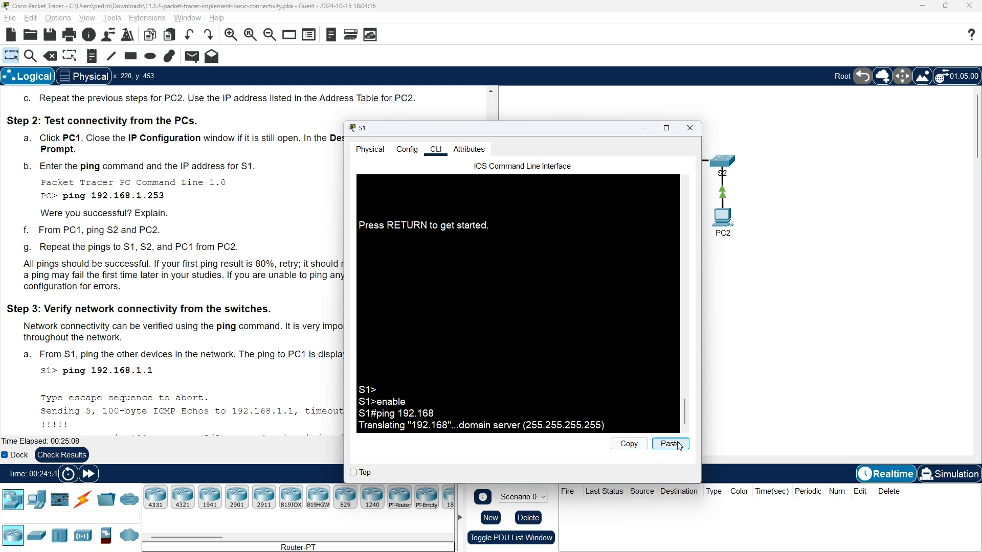
Break out of the unfinished command on S1 with Ctrl+Z and Enter, then close S1's window.
double_click(648, 412)
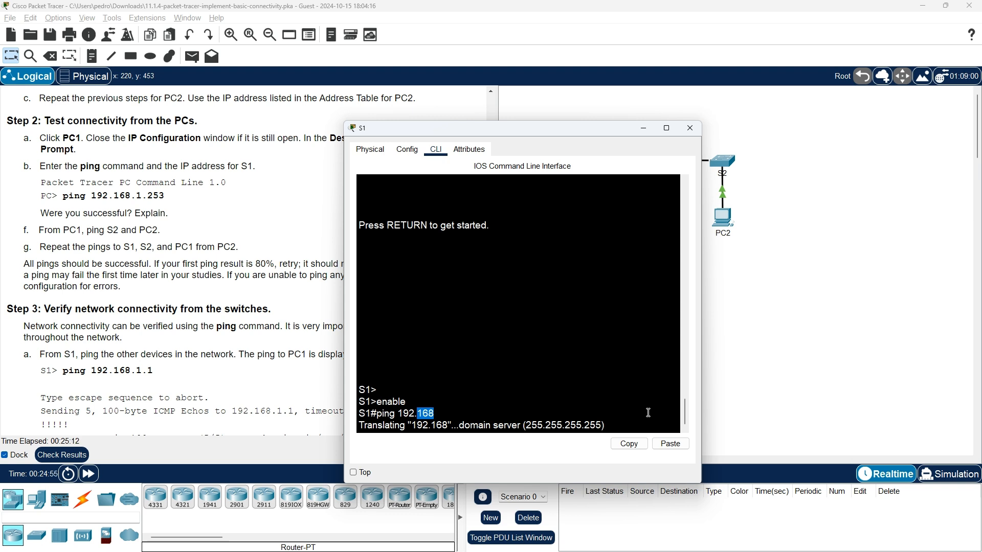
key("Escape")
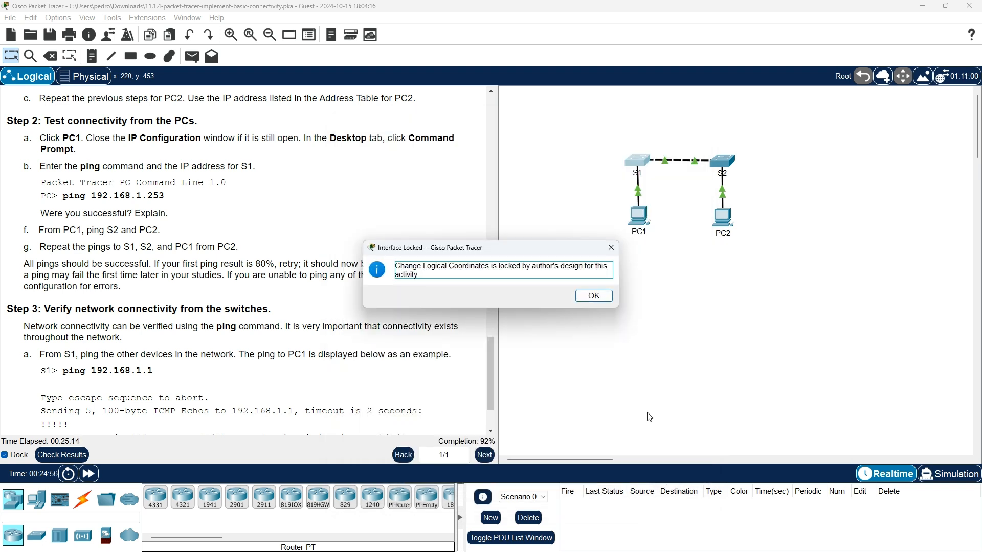
key("Escape")
key("alt+Tab")
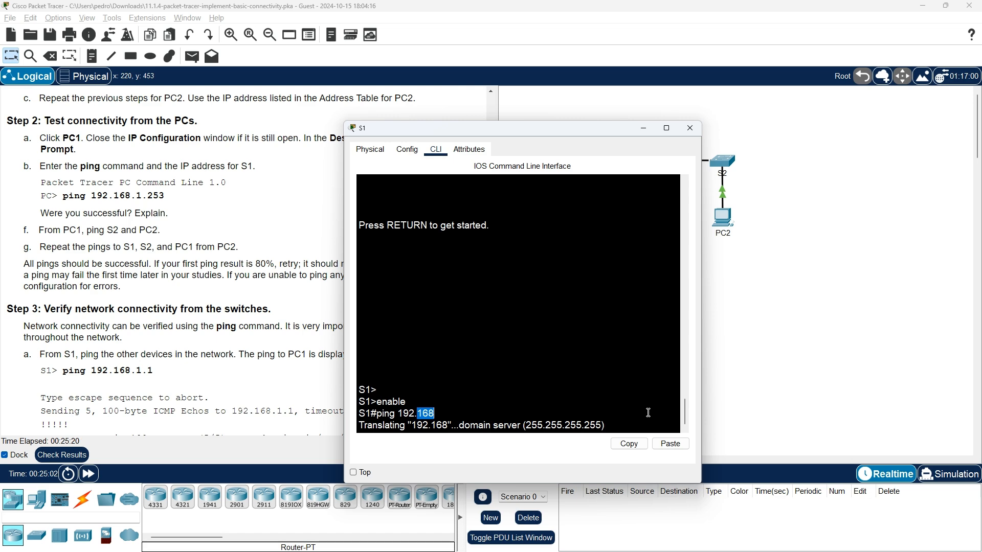
key("ctrl+z")
key("Return")
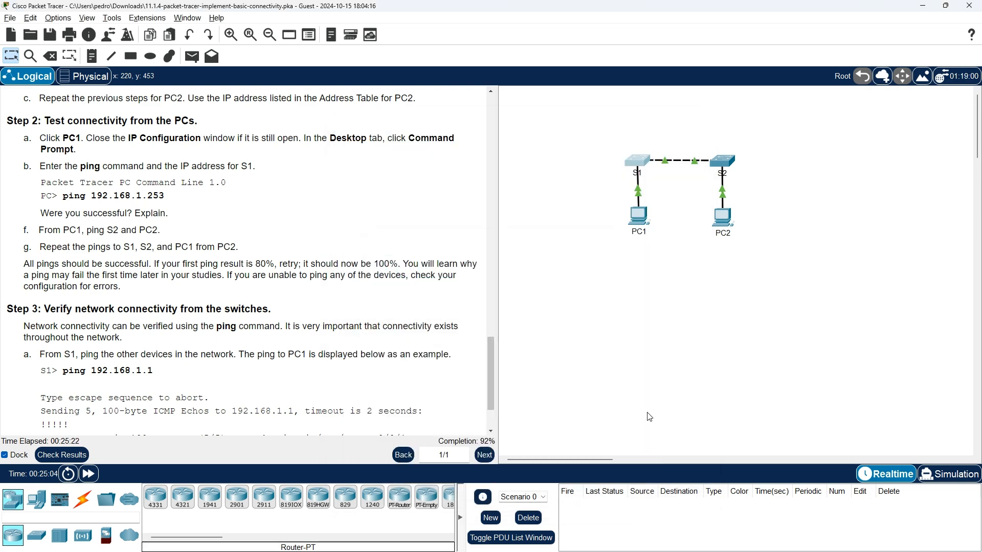
key("alt+Tab")
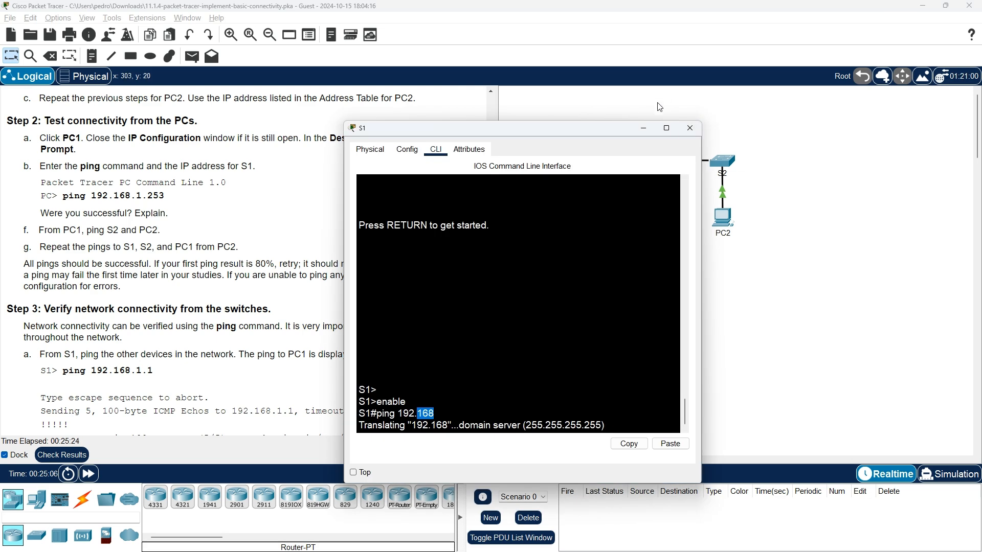
left_click(690, 128)
Reopen S1, dismiss the locked-interface message and return to its CLI tab.
left_click(638, 164)
scroll(547, 288, "up", 4)
scroll(548, 288, "down", 6)
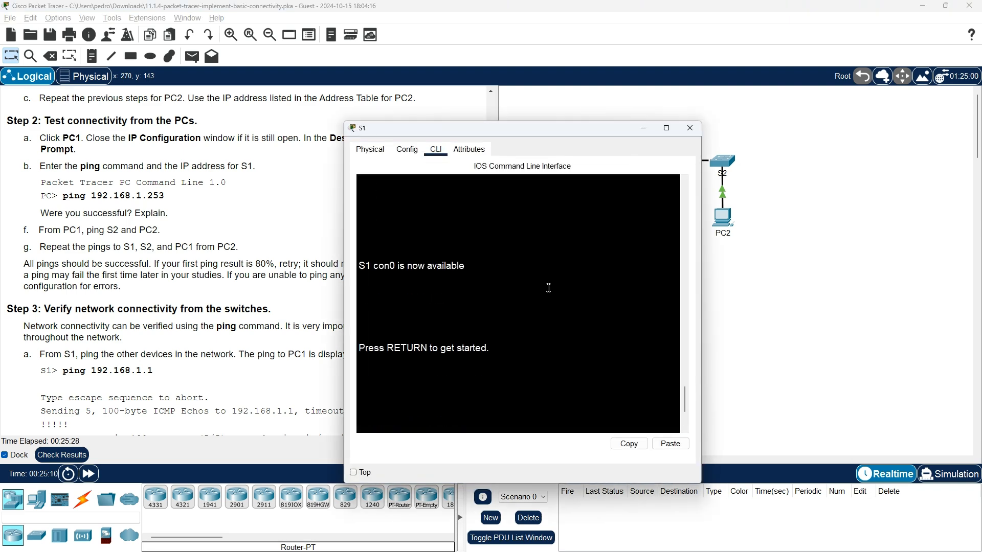
scroll(549, 288, "down", 4)
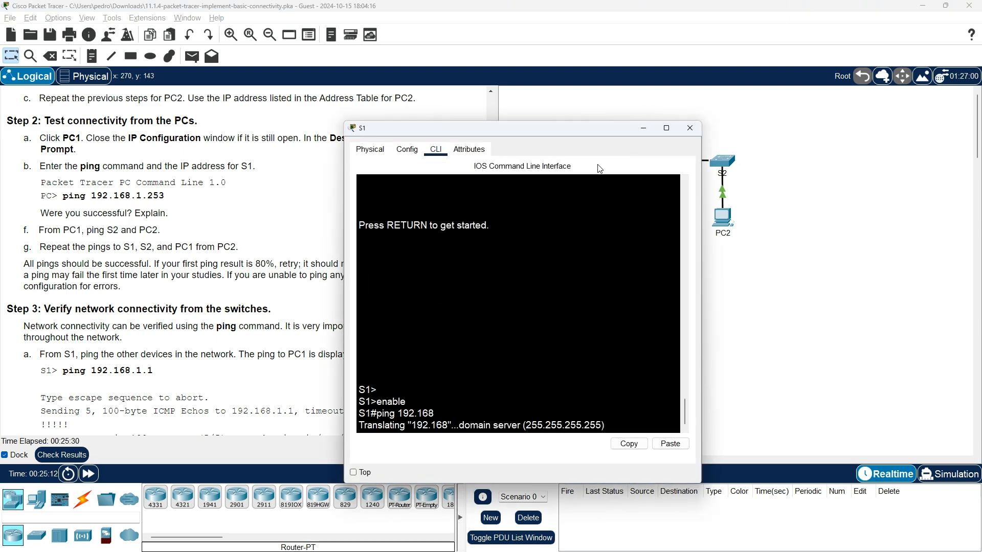
left_click(412, 153)
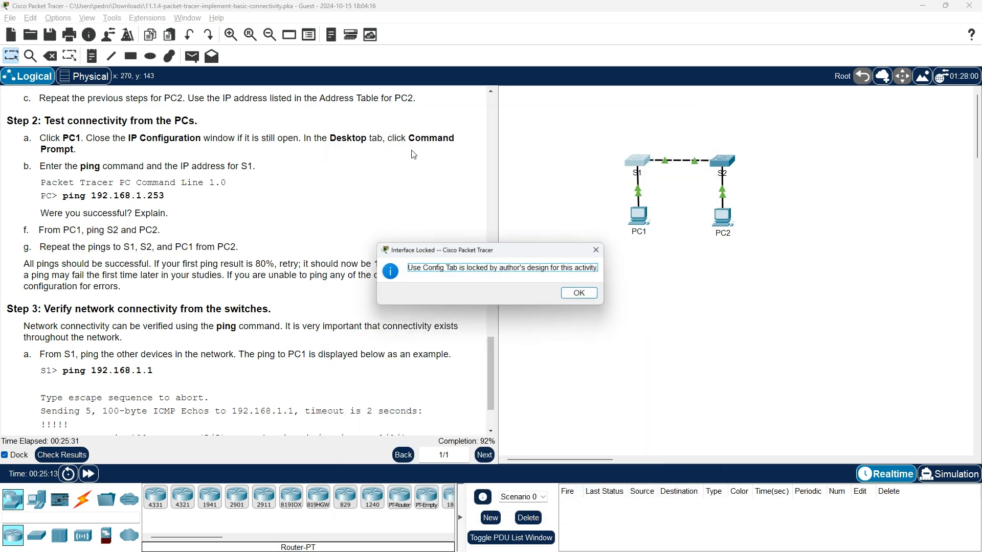
left_click(580, 292)
left_click(638, 161)
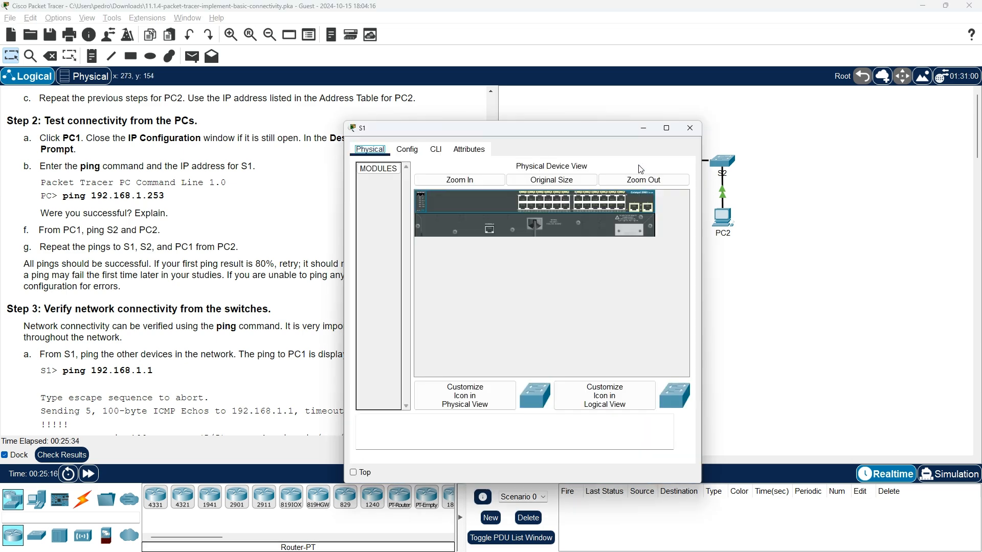
left_click(435, 150)
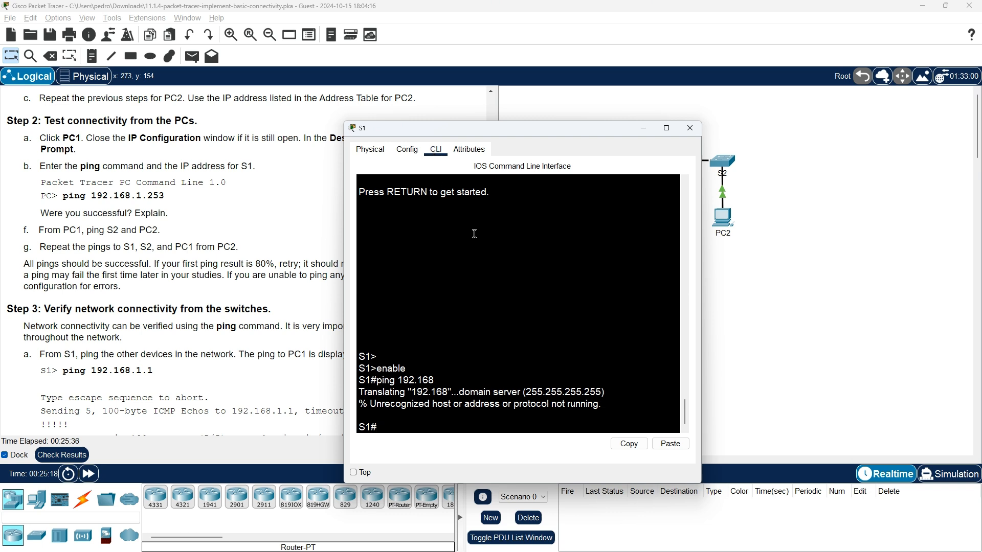
From S1's CLI, ping 192.168.1.1.
key("Return")
key("Return")
key("Return")
key("Return")
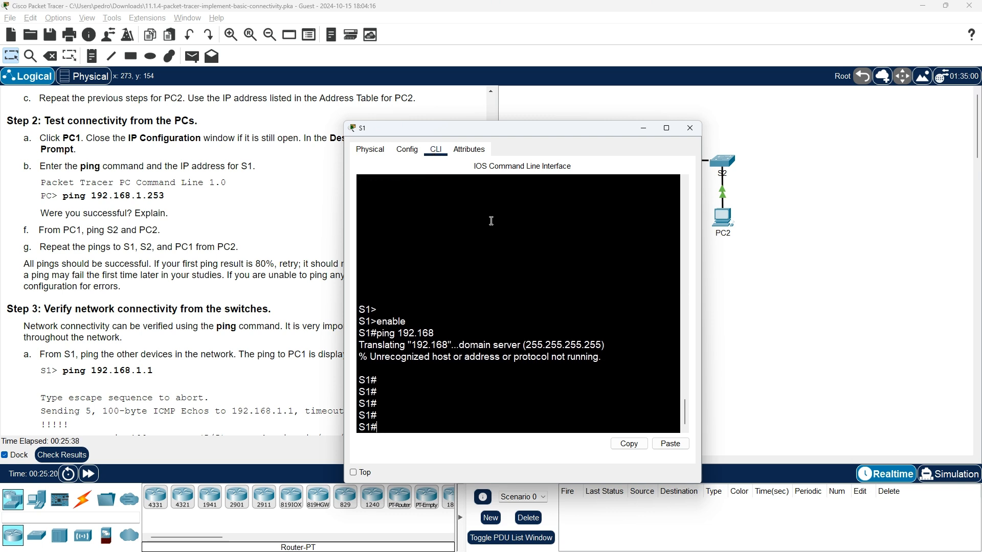
type("ping 192.1")
type("68.1.1")
key("Return")
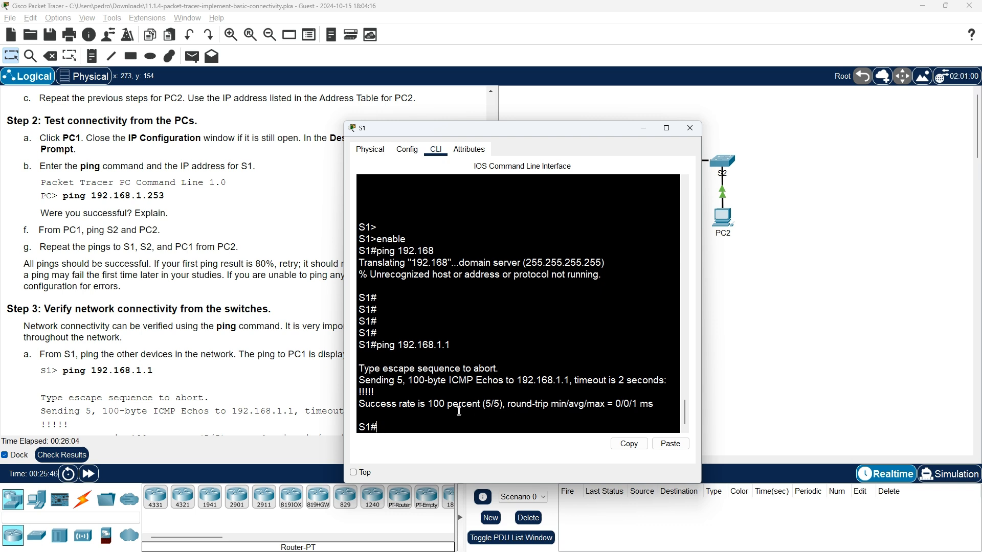
Edit the recalled ping command to ping 192.168.1.254 from S1.
key("Up")
key("BackSpace")
type("2")
type("56")
key("BackSpace")
type("4")
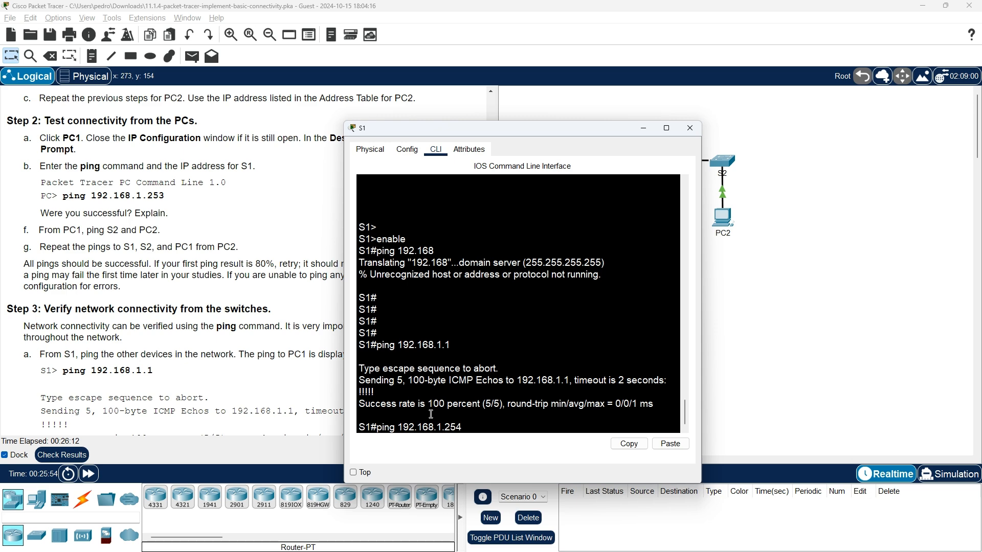
key("Return")
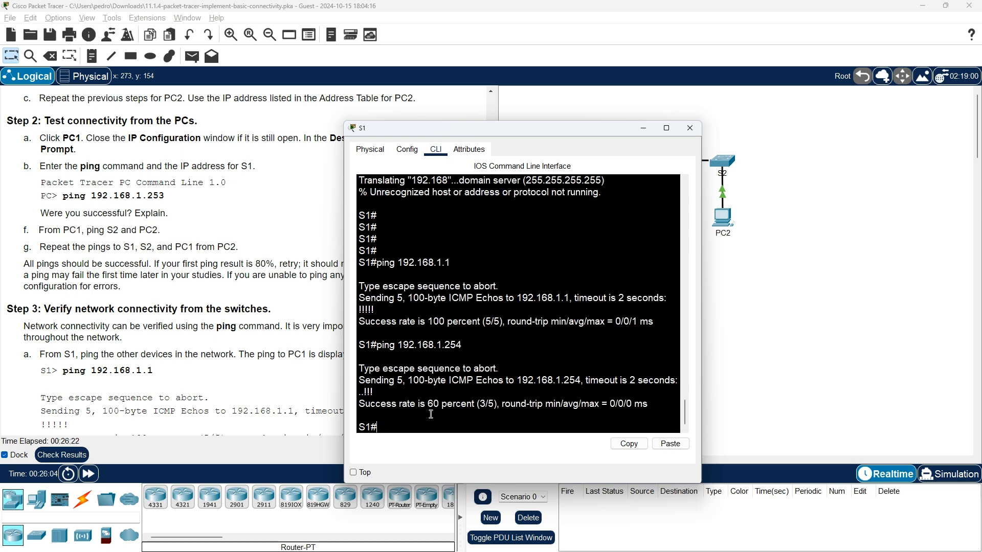
Ping 192.168.1.2, then repeat pings to 192.168.1.254 and 192.168.1.2 until both reach 100%.
key("Up")
key("Up")
type("2")
key("Return")
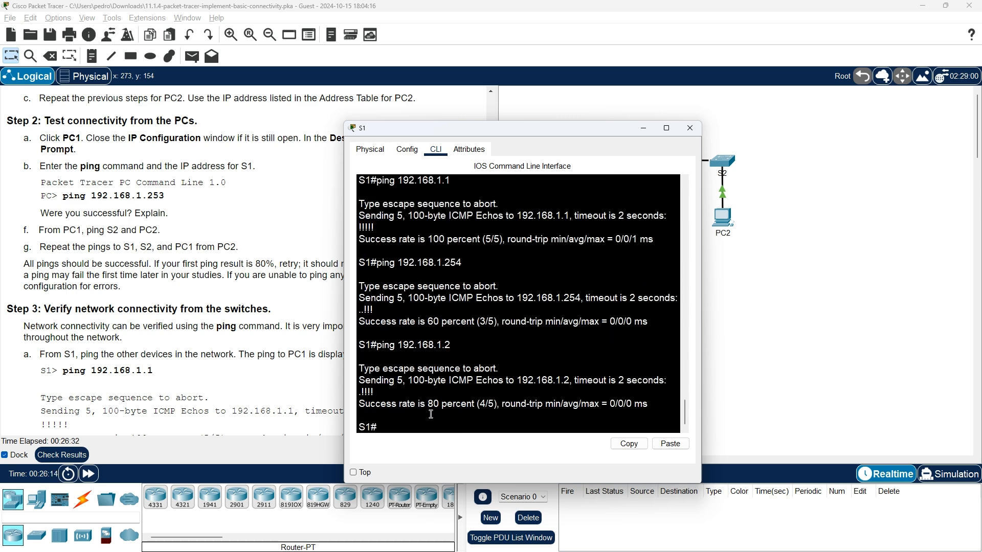
key("Up")
key("Up")
key("Return")
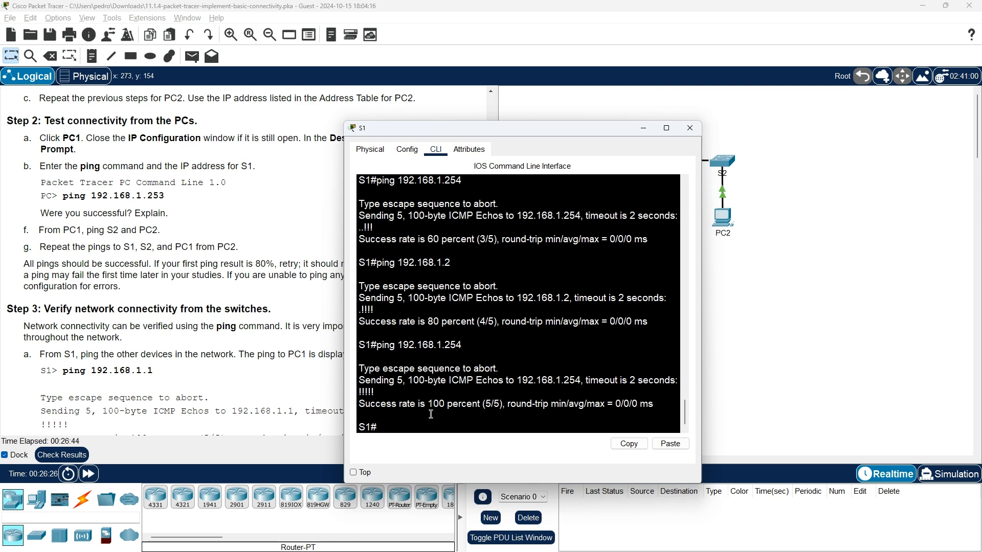
key("Up")
key("Up")
key("Return")
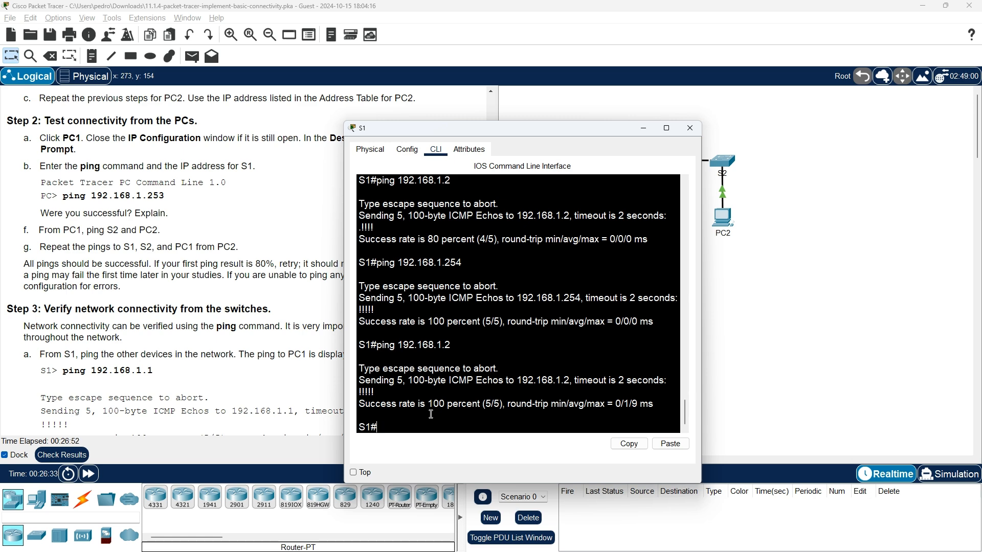
left_click(92, 321)
scroll(208, 350, "down", 2)
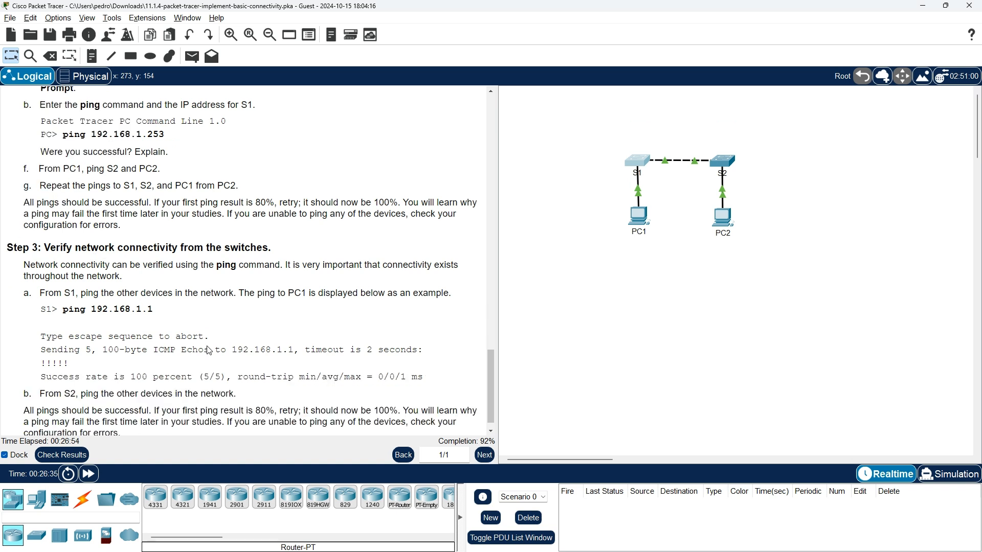
scroll(208, 351, "down", 1)
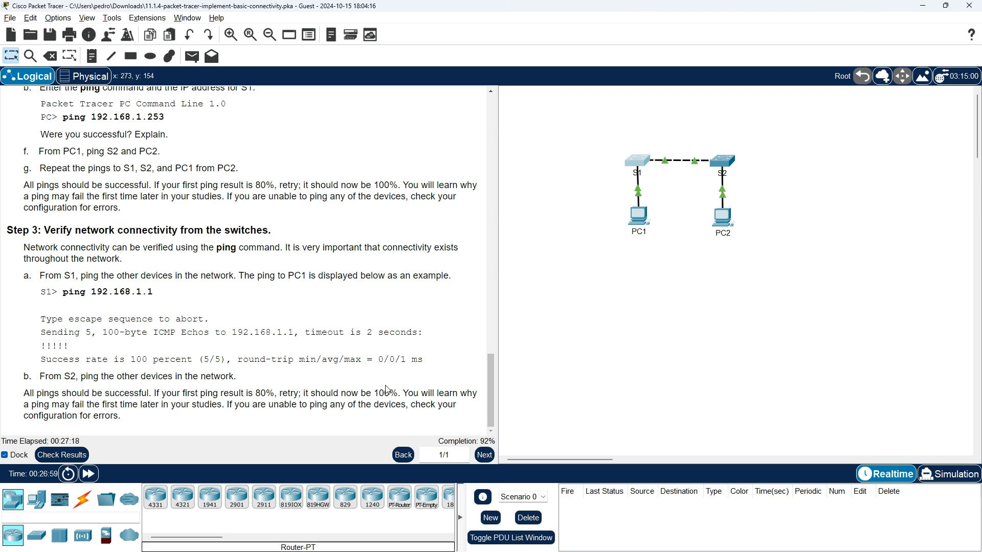
In S2's CLI, ping 192.168.1.253.
left_click(731, 162)
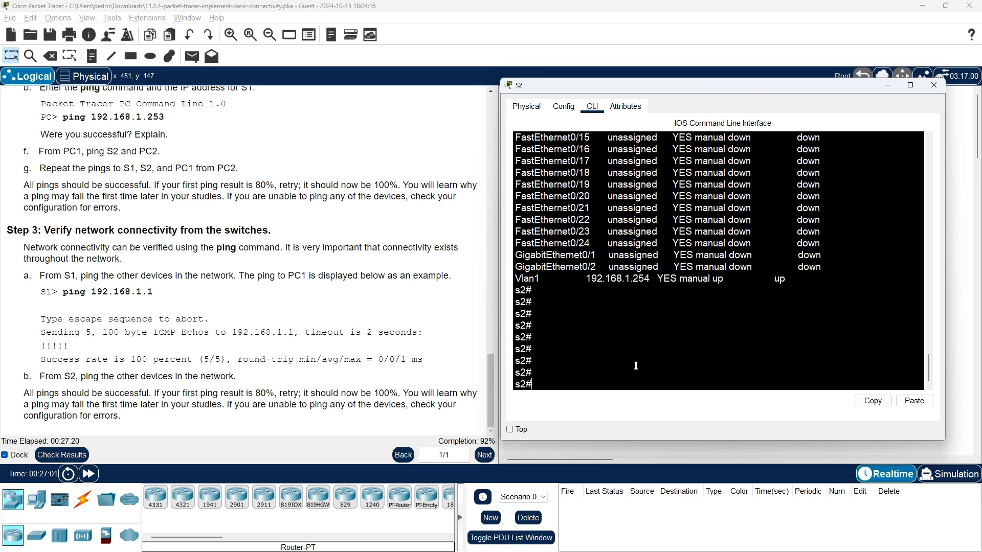
key("Return")
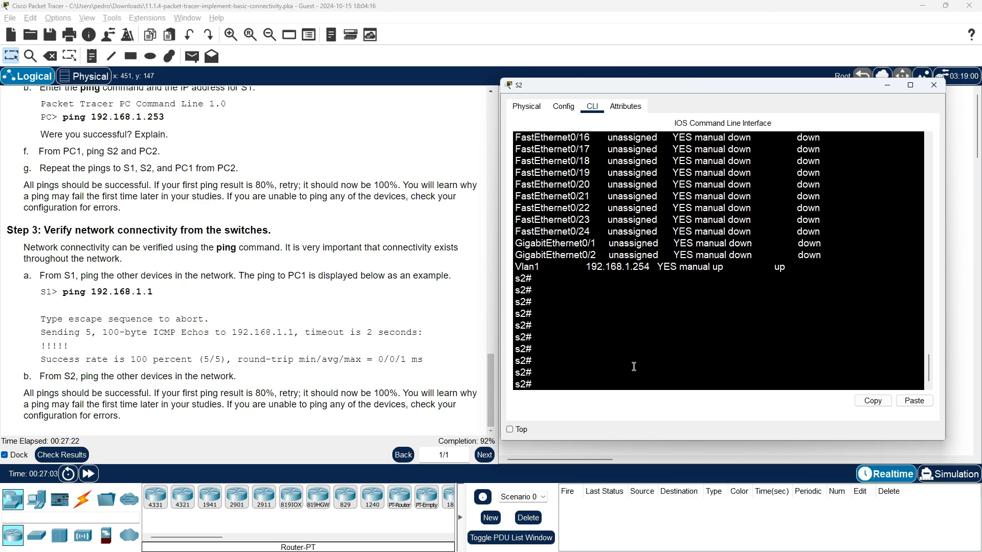
type("ping 192.168.1.253")
key("Return")
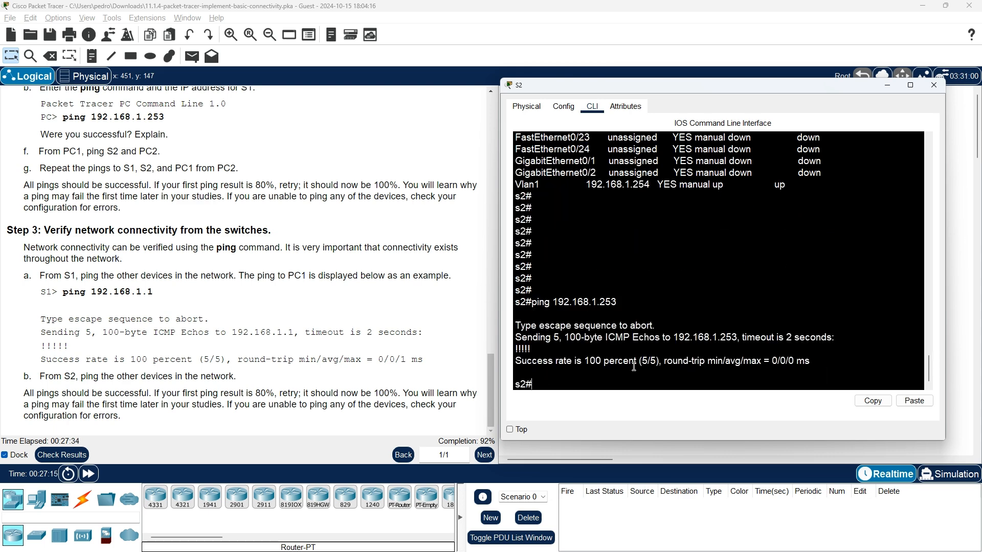
Edit the recalled command to ping 192.168.1.1, then 192.168.1.2.
key("Up")
key("BackSpace")
key("BackSpace")
key("BackSpace")
type("1")
key("Return")
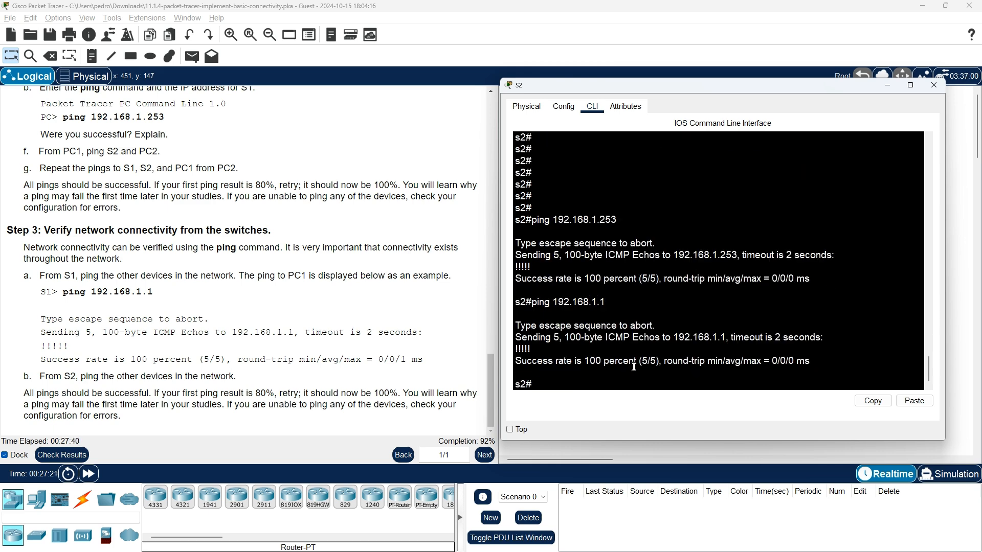
key("Up")
key("BackSpace")
type("2.168.1.2")
key("Return")
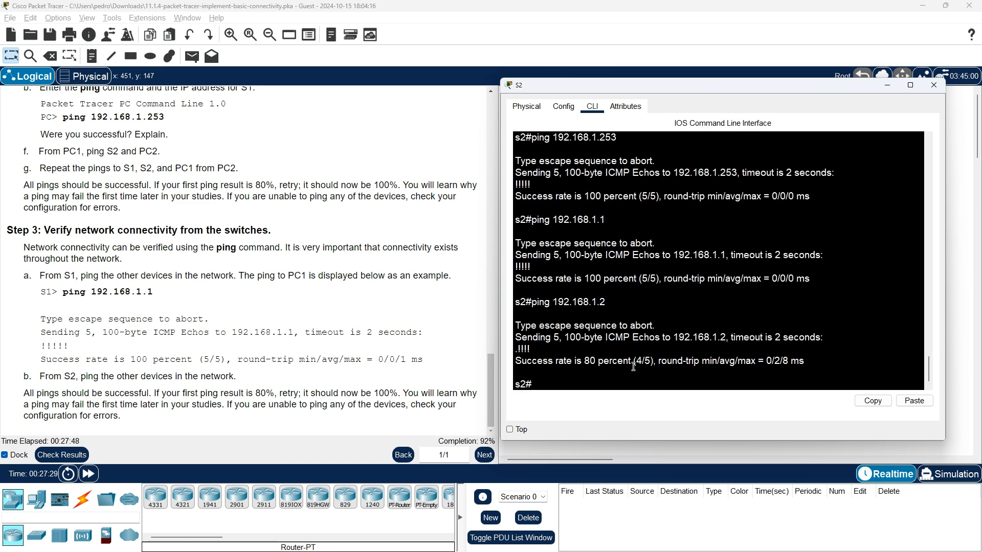
Repeat the ping to 192.168.1.2 for 100% success and move S2's window slightly higher.
key("Up")
key("Return")
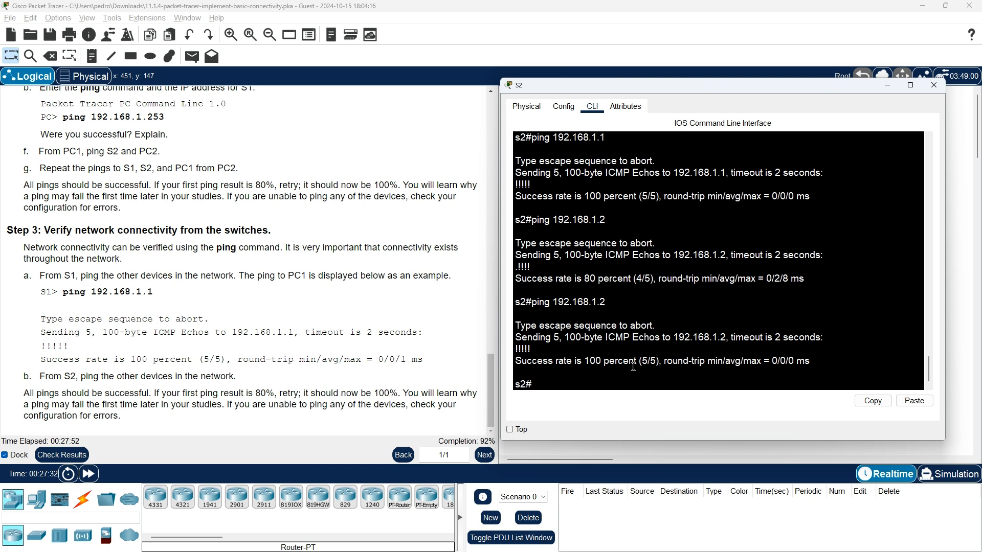
mouse_move(689, 85)
left_mouse_down()
mouse_move(690, 66)
mouse_move(698, 70)
left_mouse_up()
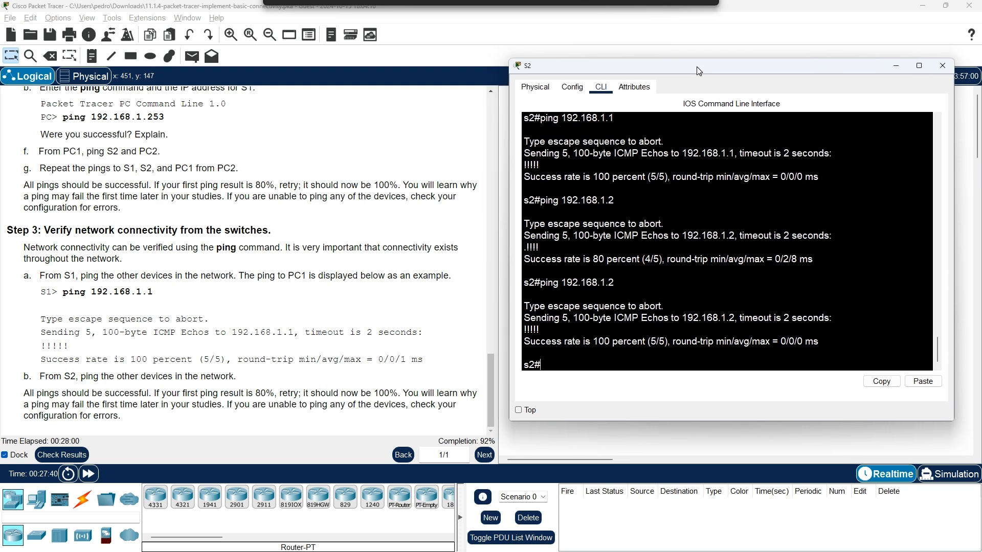
left_click_drag(698, 71, 698, 71)
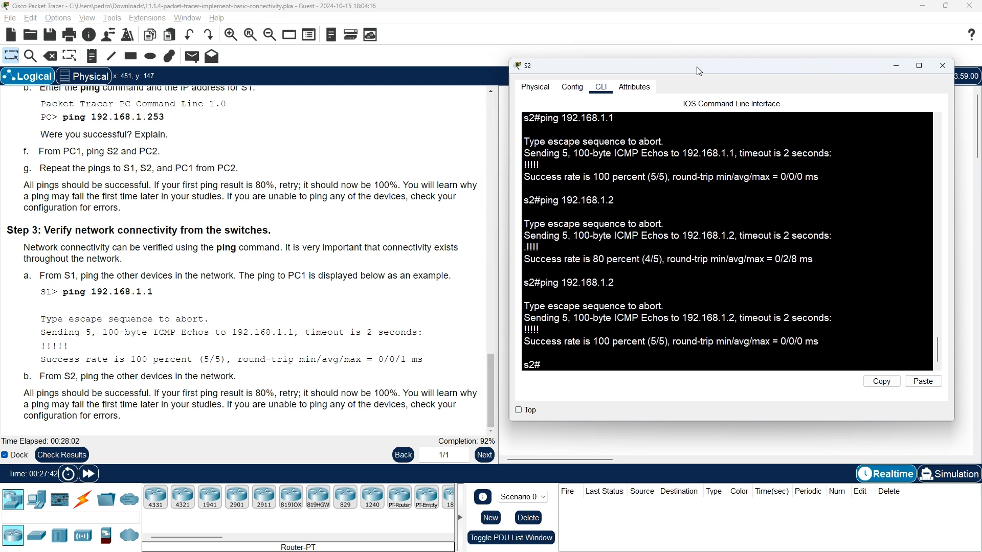